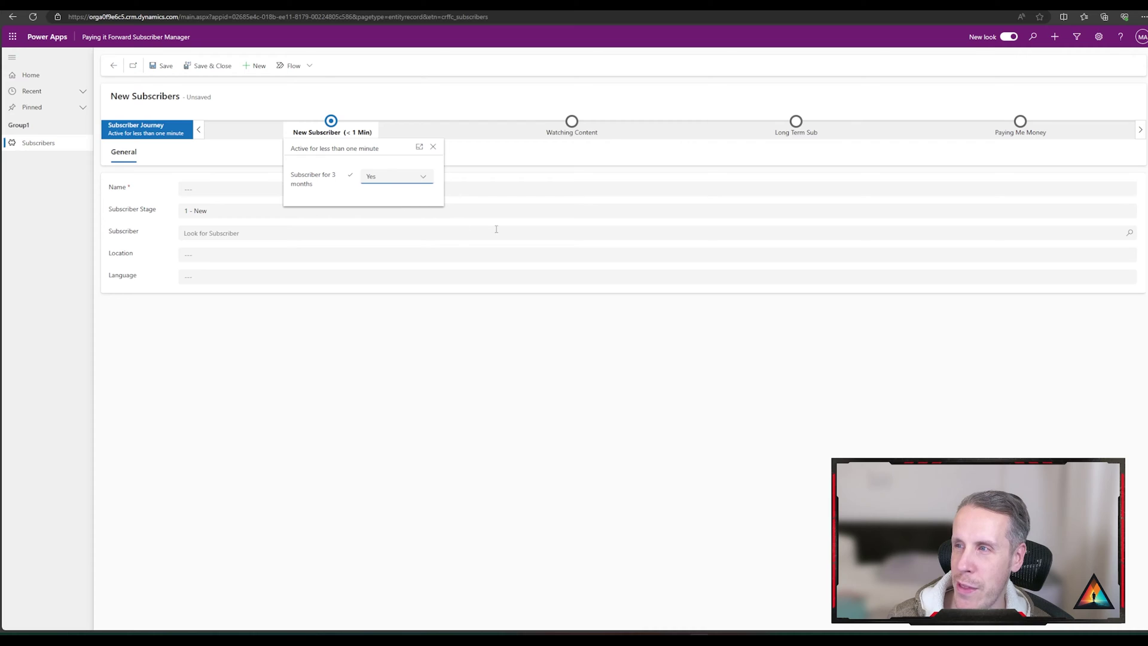
Create the subscriber record "This is a test" with location Belgium and language English, and advance its process flow beyond the New Subscriber stage.
{"action": "left_click", "coordinate": [220, 185]}
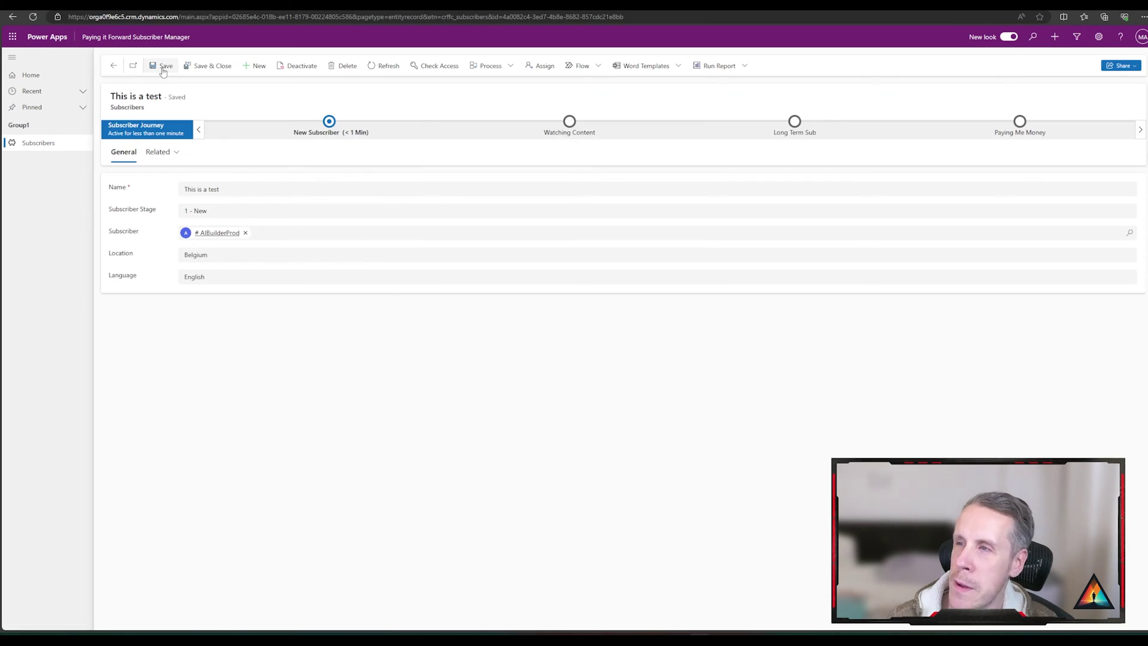
{"action": "left_click", "coordinate": [343, 131]}
{"action": "left_click", "coordinate": [405, 205]}
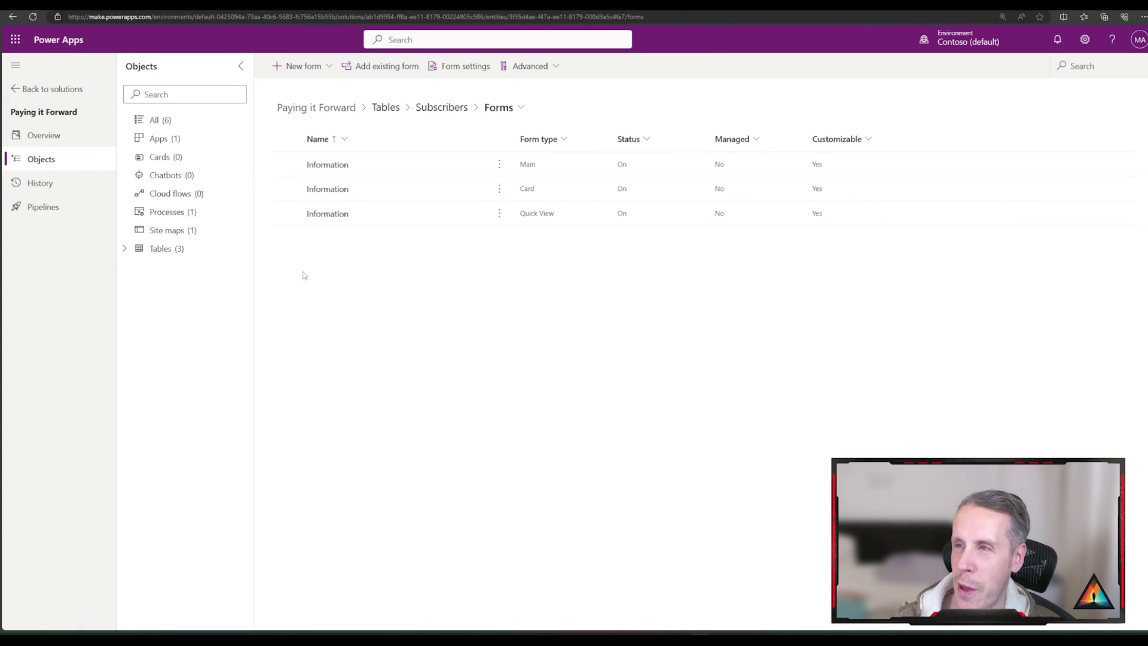
Add the required objects of the Subscriber Journey process to the Paying it Forward solution.
{"action": "left_click", "coordinate": [190, 121]}
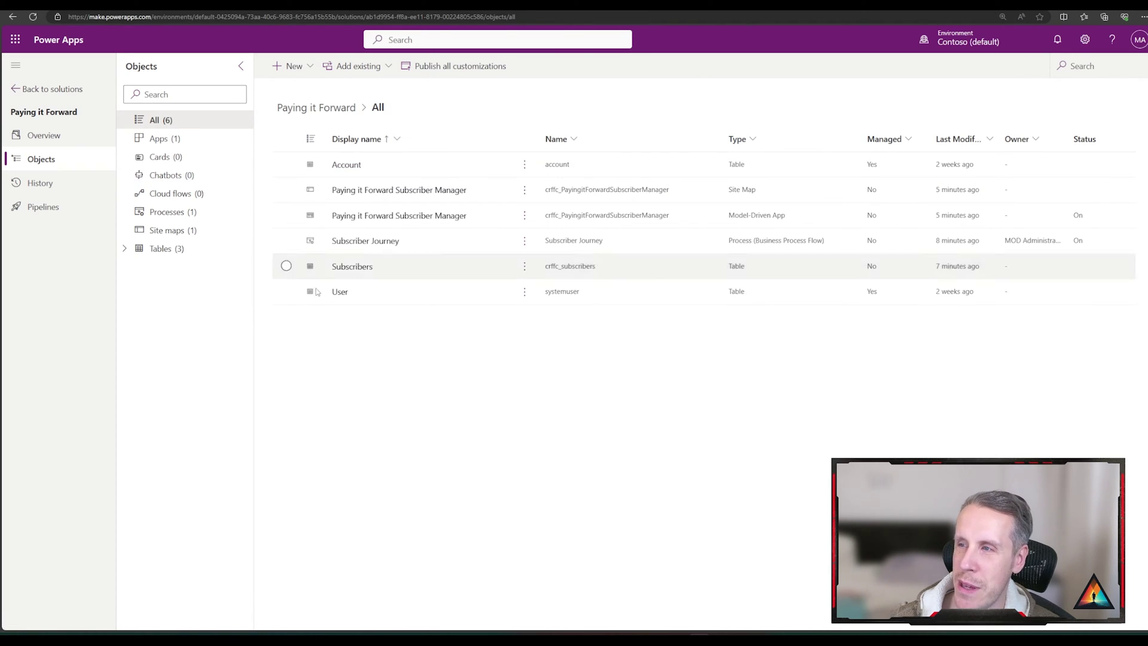
{"action": "left_click", "coordinate": [181, 217]}
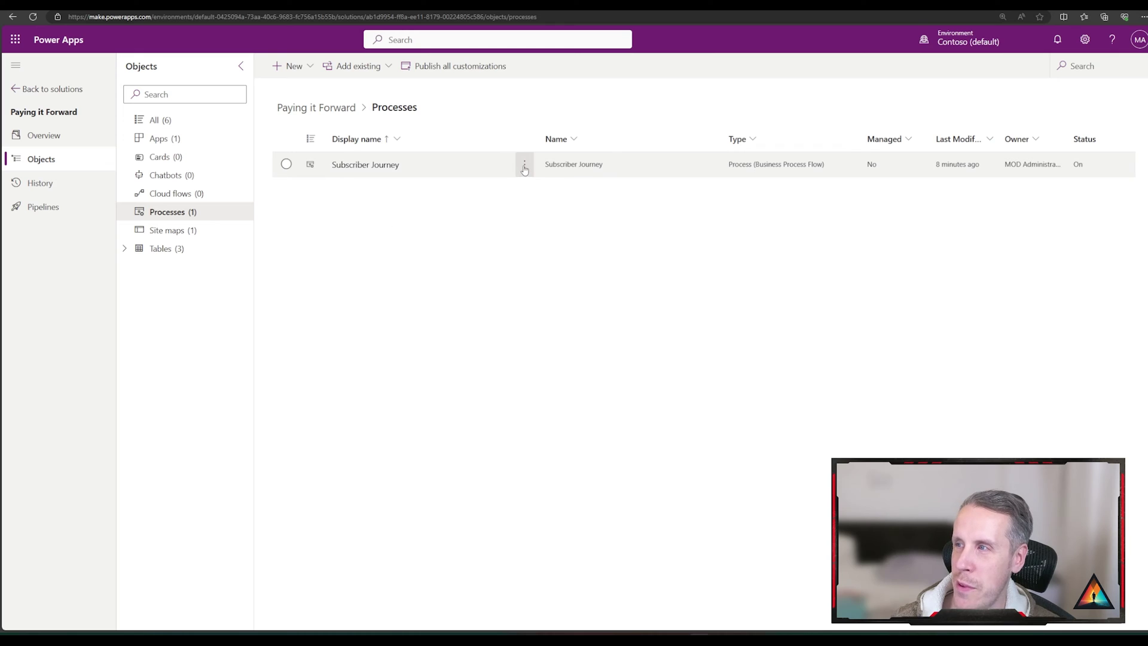
{"action": "left_click", "coordinate": [525, 164]}
{"action": "mouse_move", "coordinate": [557, 230]}
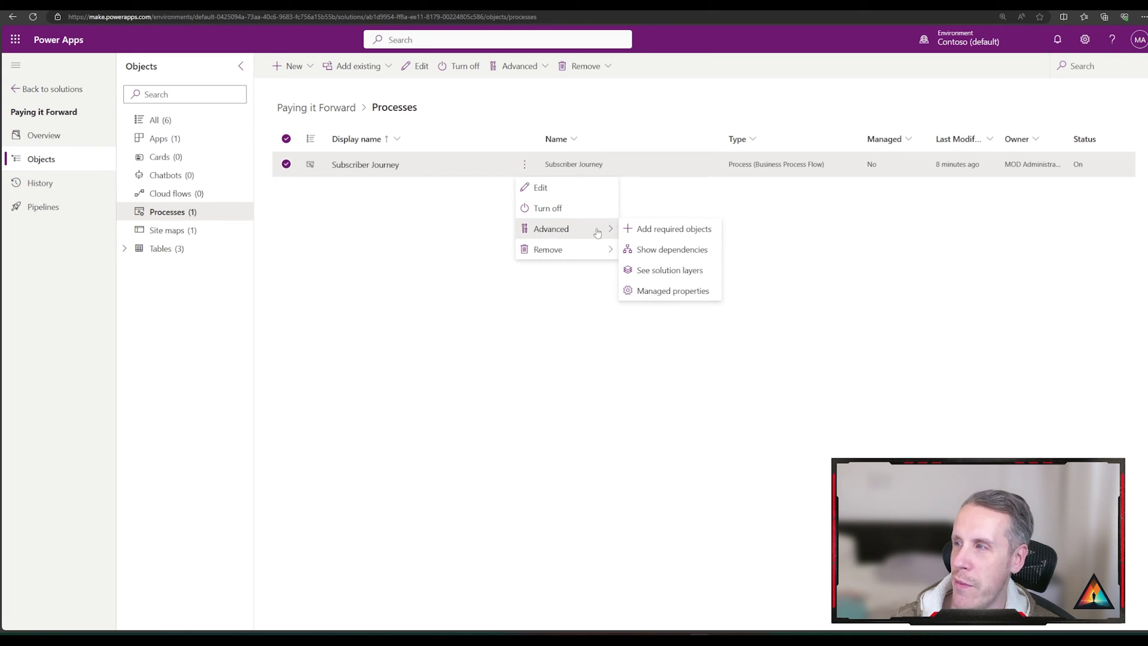
{"action": "left_click", "coordinate": [653, 232]}
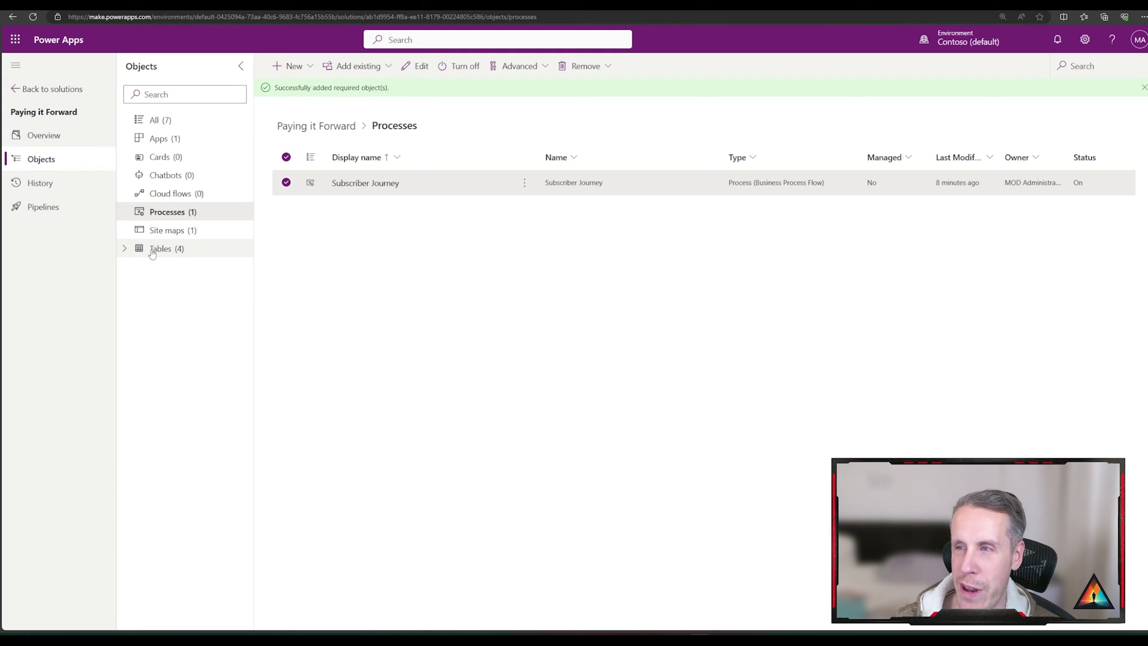
Open the Subscriber Journey table in the solution and check the Subscriber Stage field on the test record.
{"action": "left_click", "coordinate": [126, 250]}
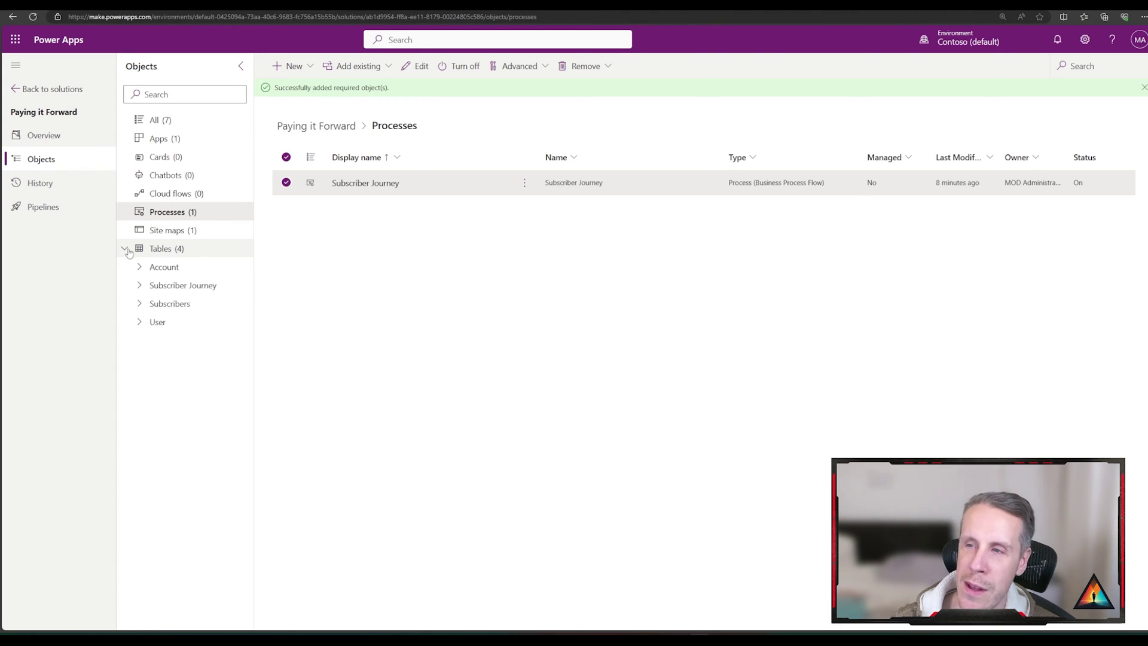
{"action": "left_click", "coordinate": [212, 287]}
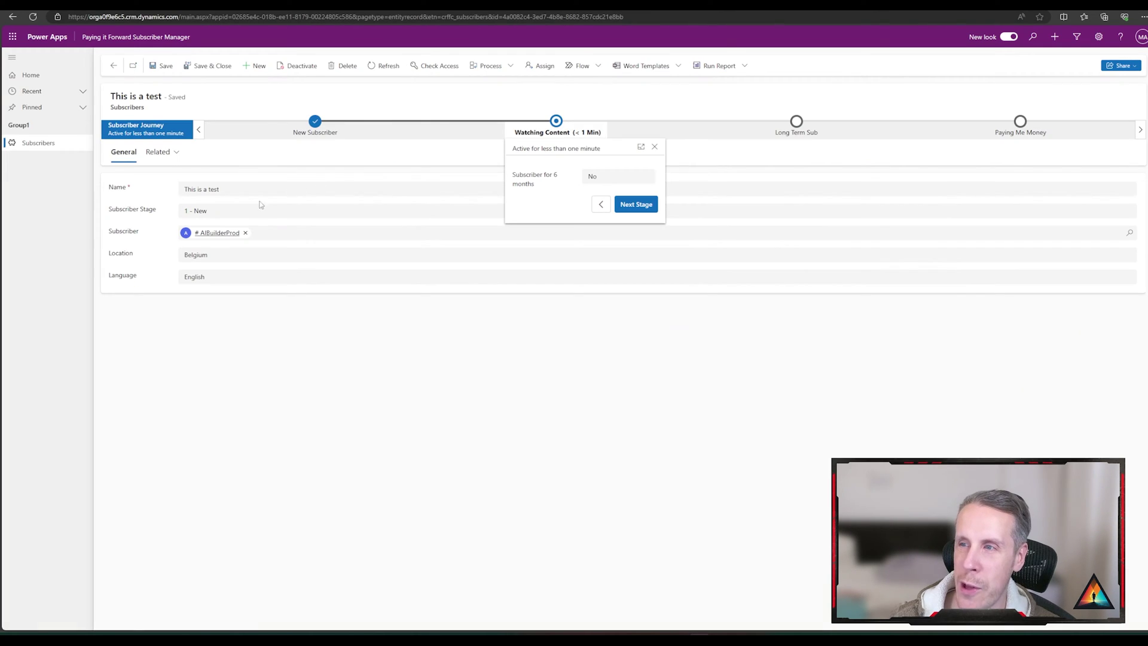
{"action": "left_click", "coordinate": [239, 214]}
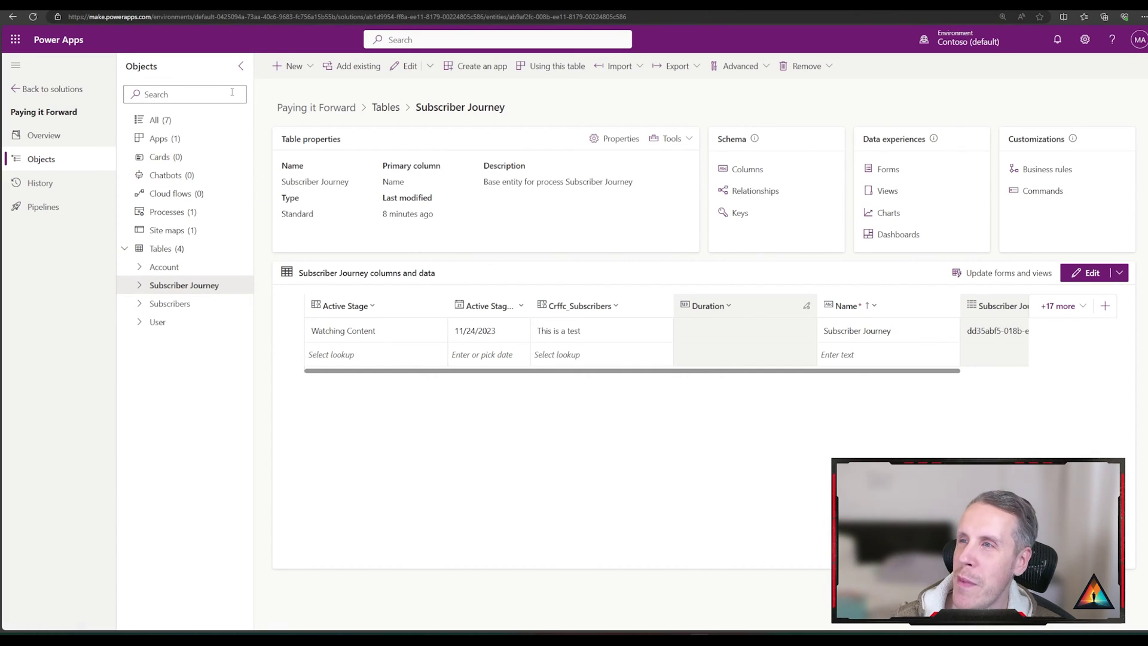
Start a new automated cloud flow in the Paying it Forward solution and name it "Subscriber BPF Trigger".
{"action": "left_click", "coordinate": [186, 120]}
{"action": "left_click", "coordinate": [290, 66]}
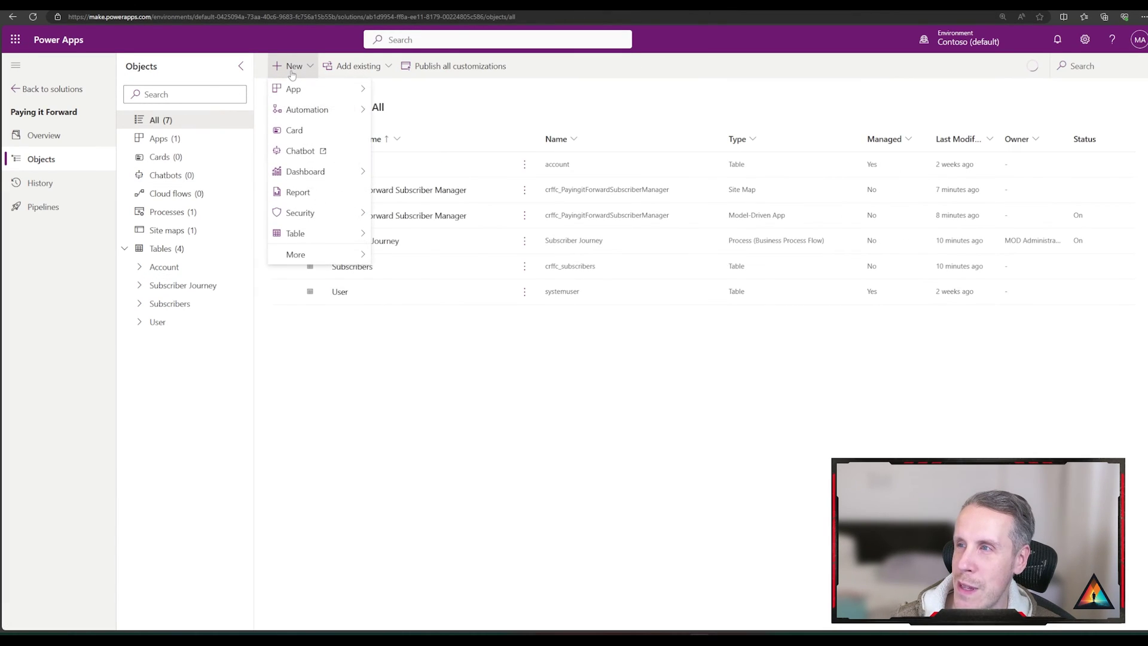
{"action": "mouse_move", "coordinate": [317, 109]}
{"action": "mouse_move", "coordinate": [404, 113]}
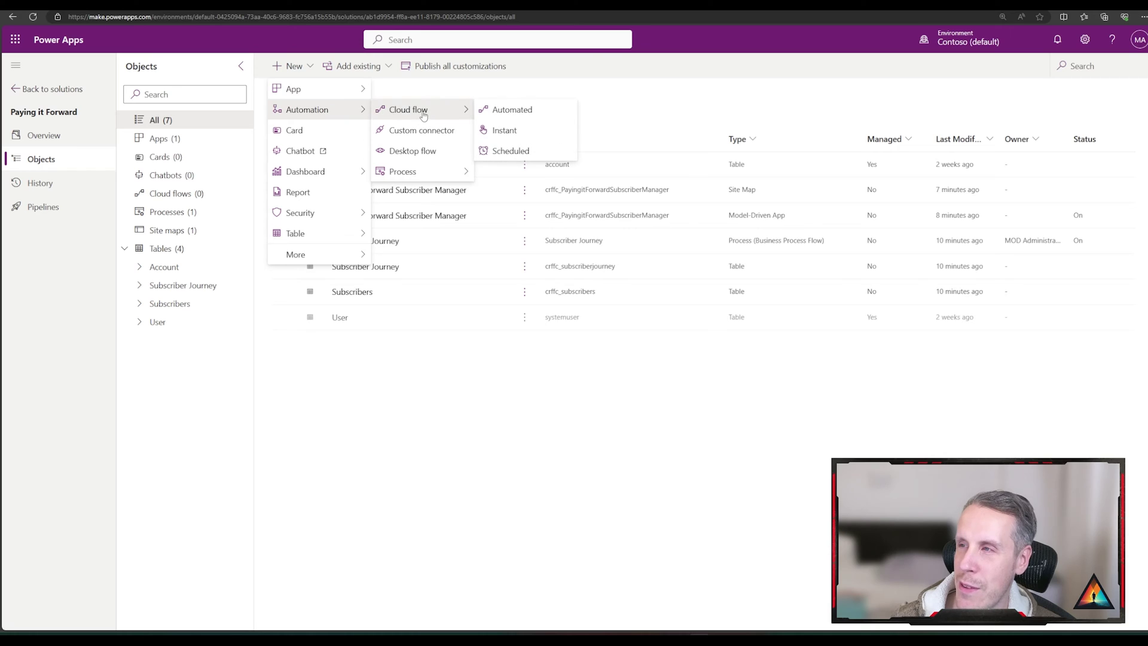
{"action": "left_click", "coordinate": [508, 110]}
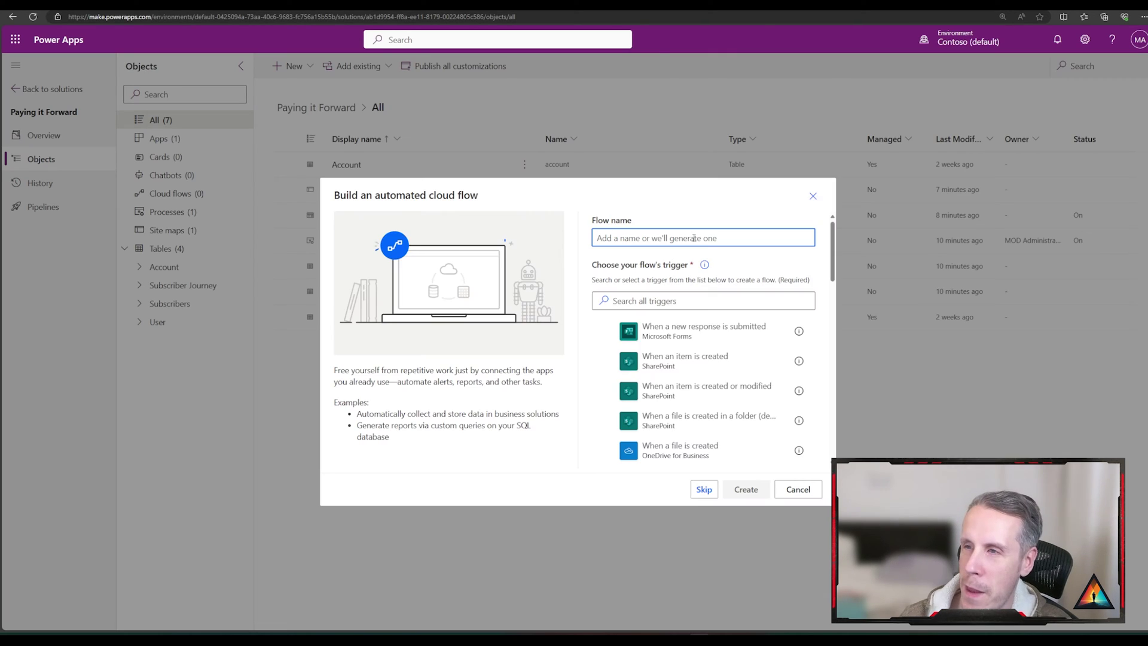
{"action": "type", "text": "Subsxc"}
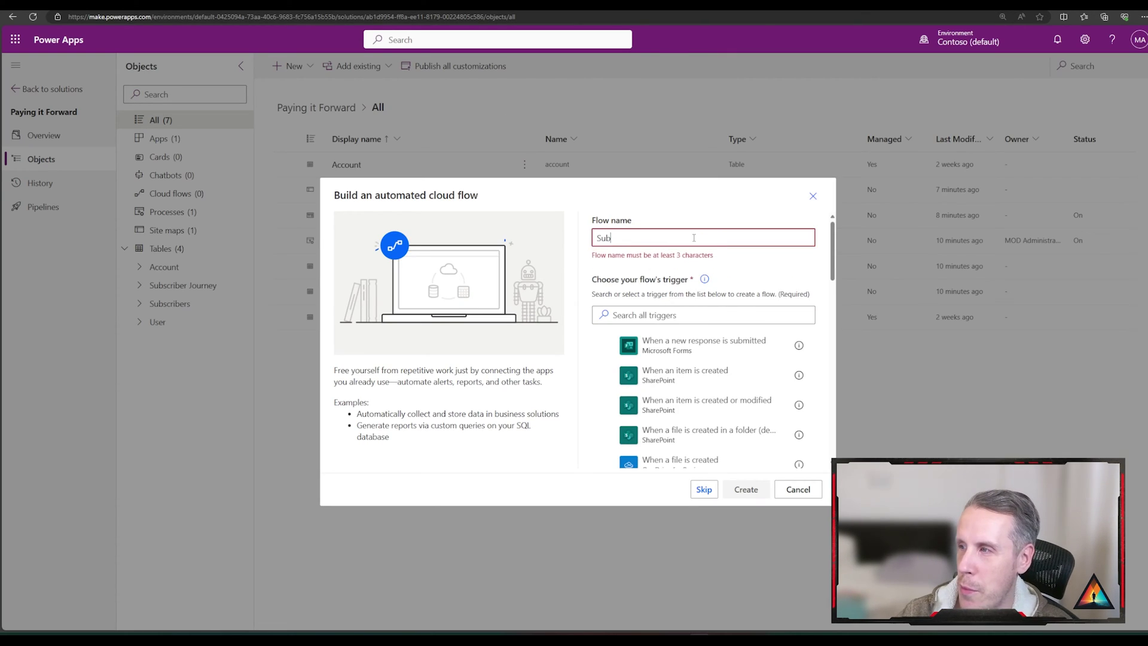
{"action": "key", "text": "BackSpace"}
{"action": "type", "text": "cri"}
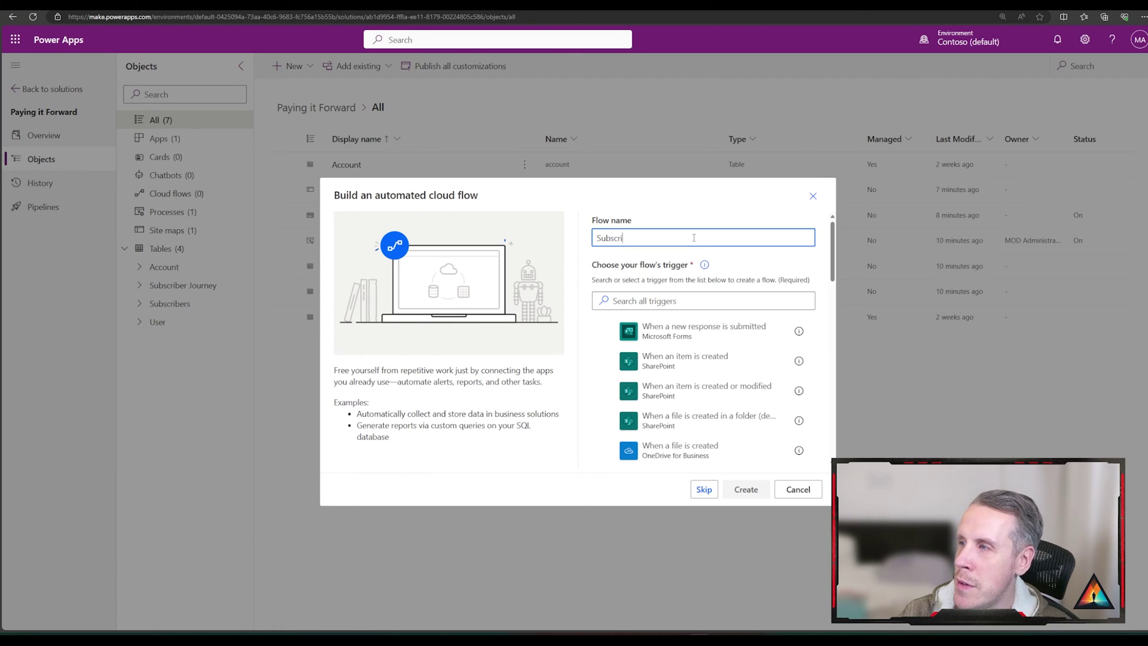
{"action": "type", "text": "ber BPF Trigger"}
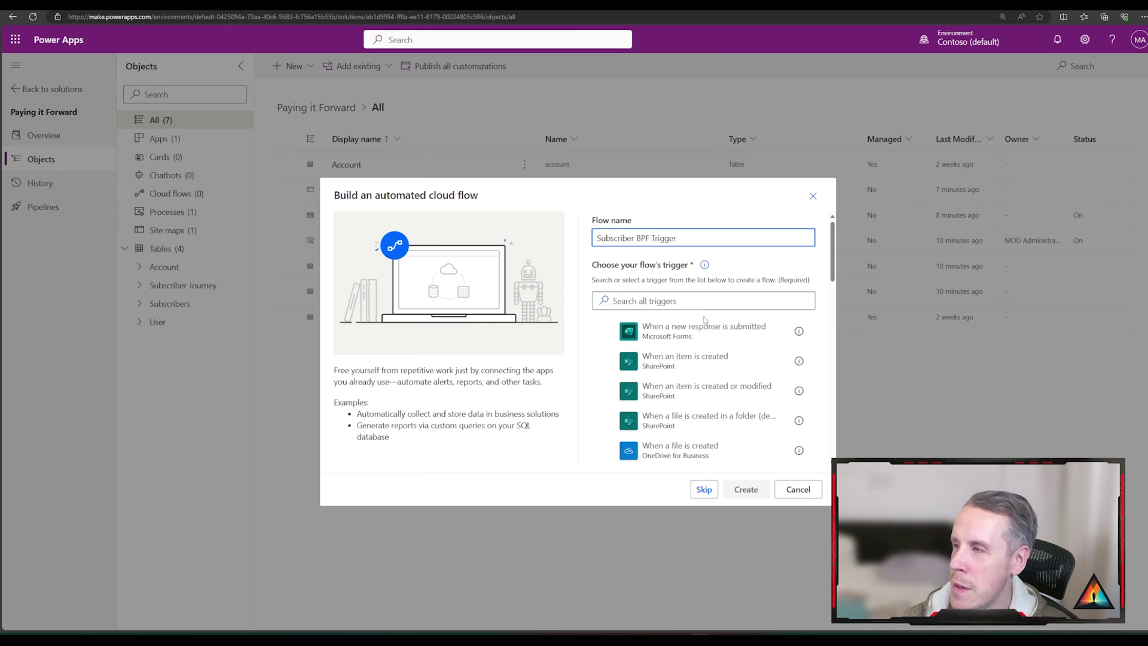
Search the triggers for dataverse and create the flow with the Microsoft Dataverse trigger "When a row is added, modified or deleted".
{"action": "left_click", "coordinate": [702, 297]}
{"action": "type", "text": "dataverse"}
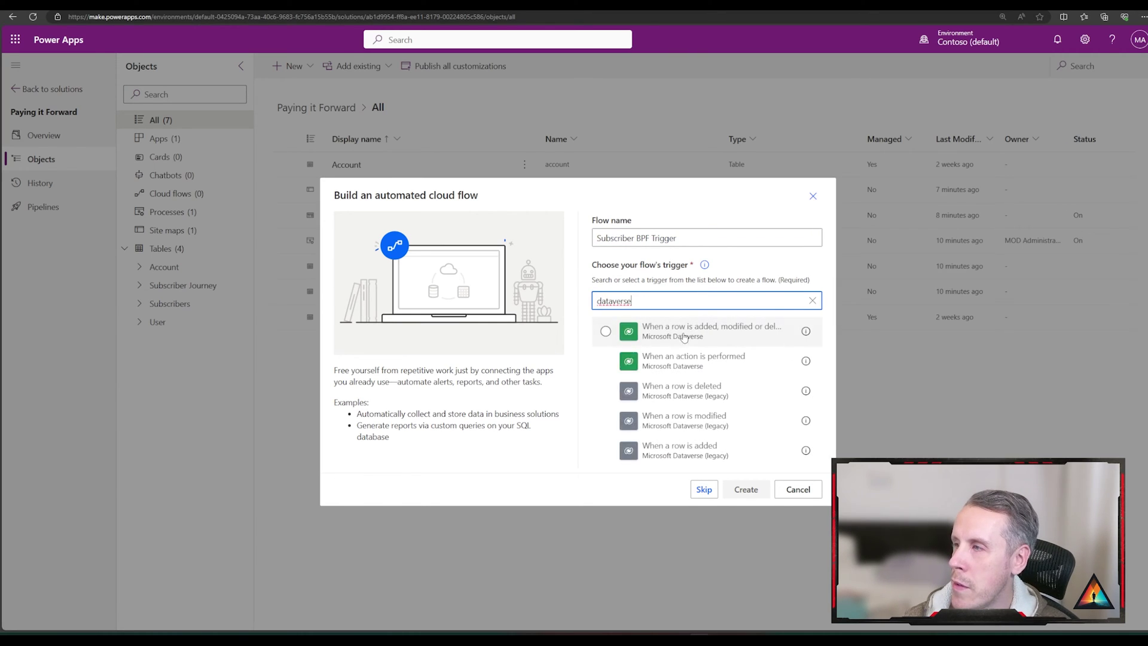
{"action": "left_click", "coordinate": [716, 336]}
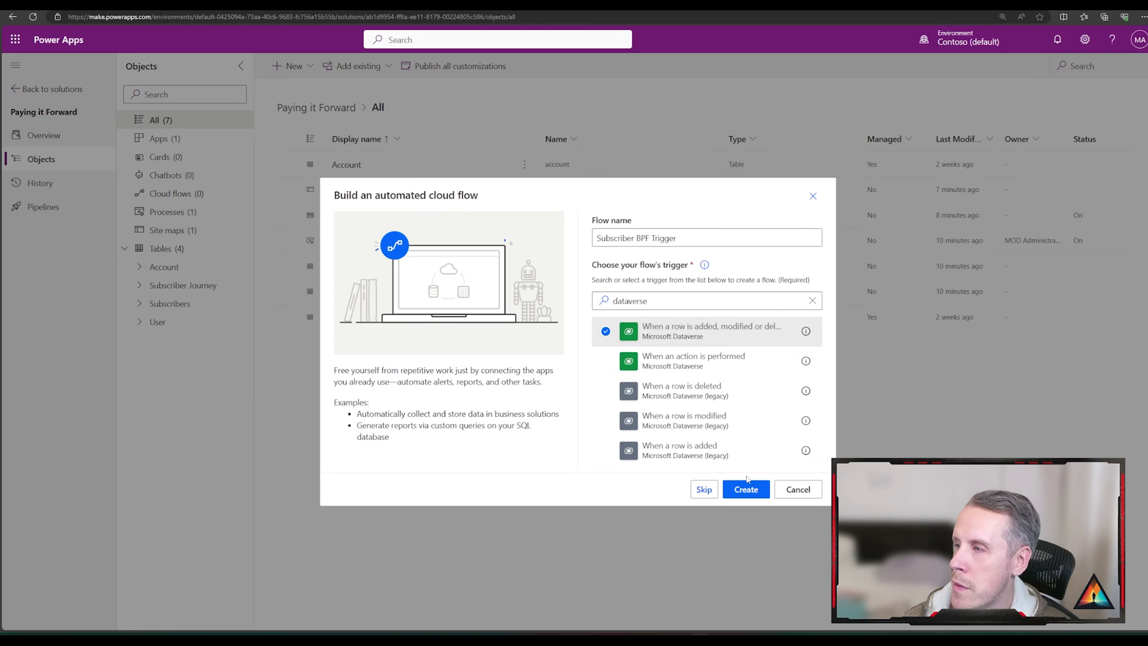
{"action": "left_click", "coordinate": [746, 489]}
Configure the trigger with change type Added or Modified, table Subscriber Journey and scope Organization.
{"action": "left_click", "coordinate": [725, 126]}
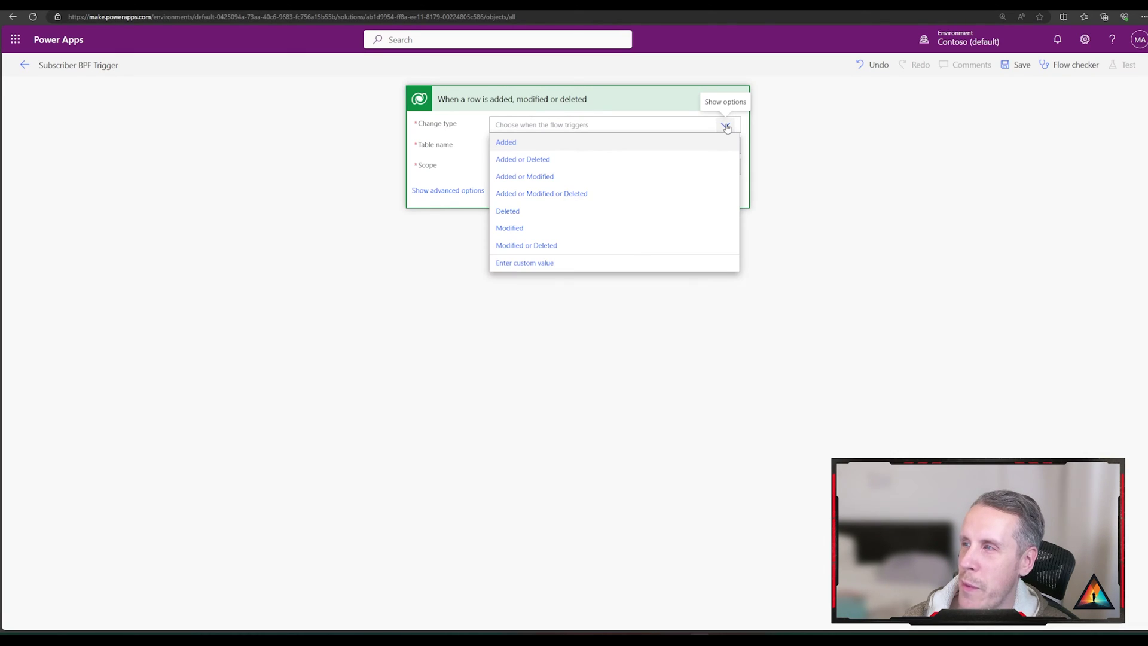
{"action": "left_click", "coordinate": [554, 178]}
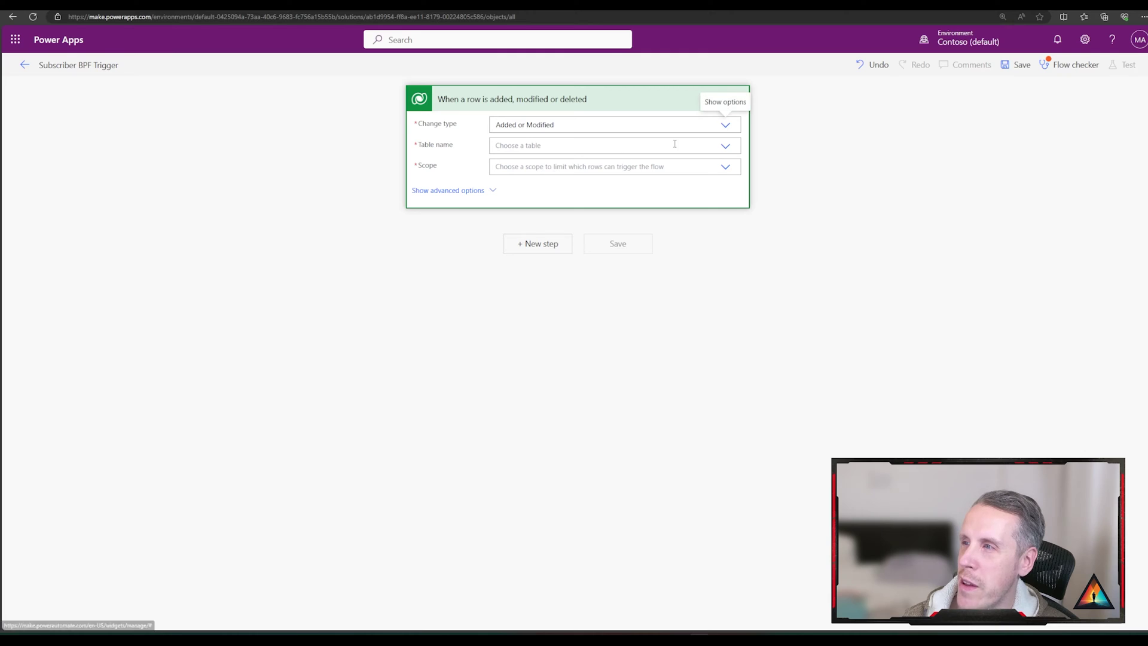
{"action": "left_click", "coordinate": [726, 147]}
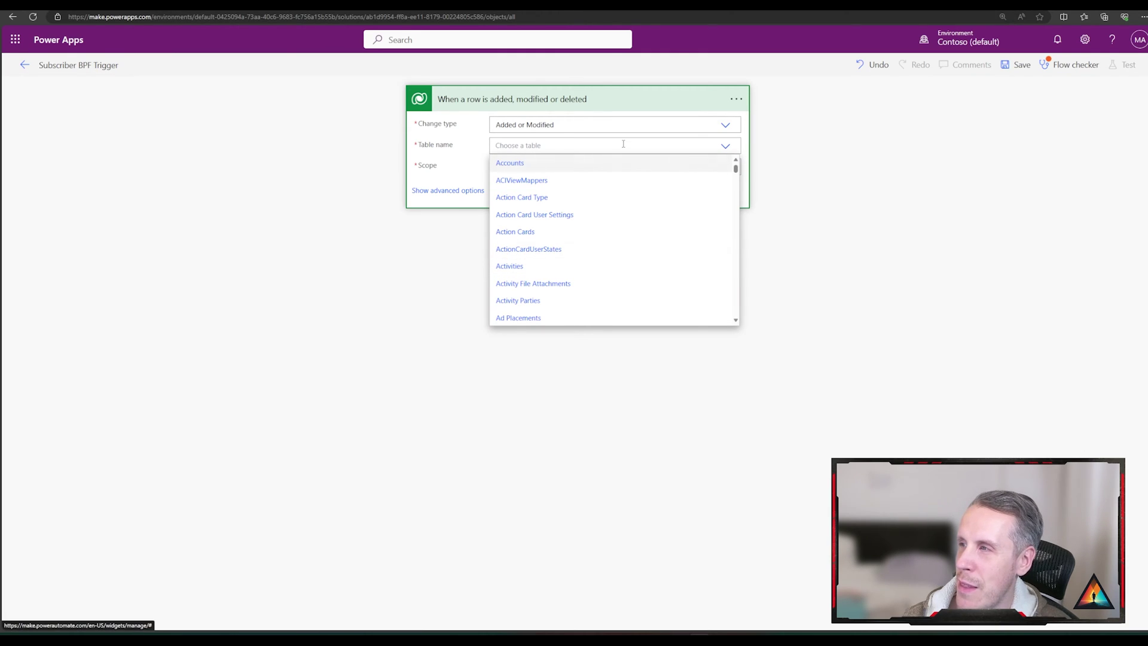
{"action": "type", "text": "subs"}
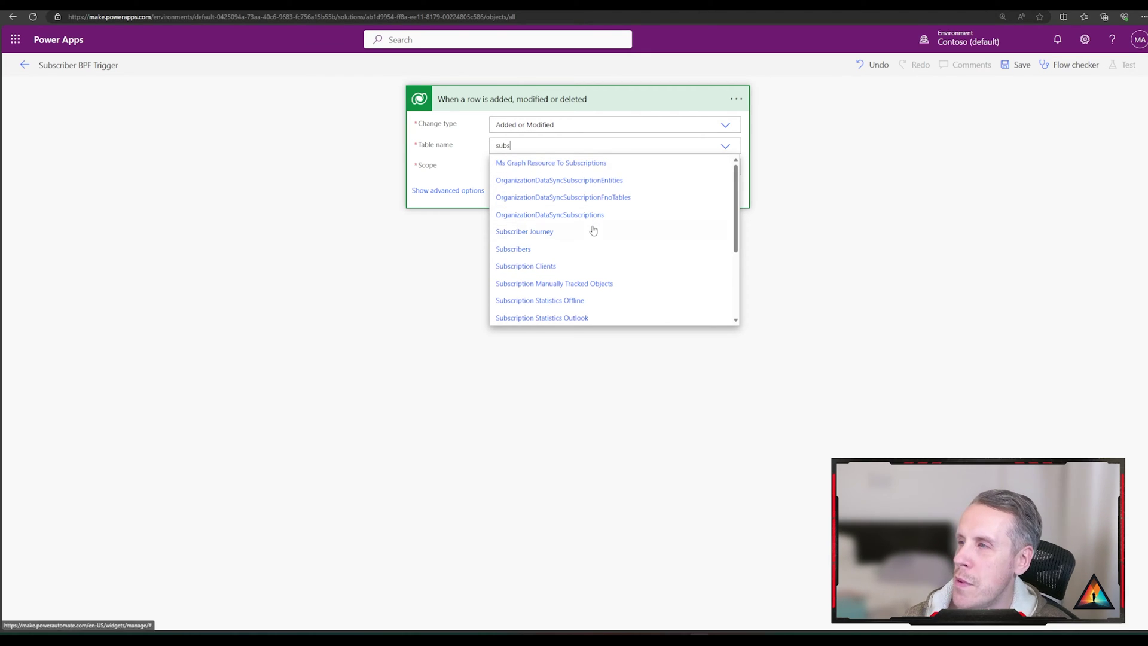
{"action": "left_click", "coordinate": [590, 232]}
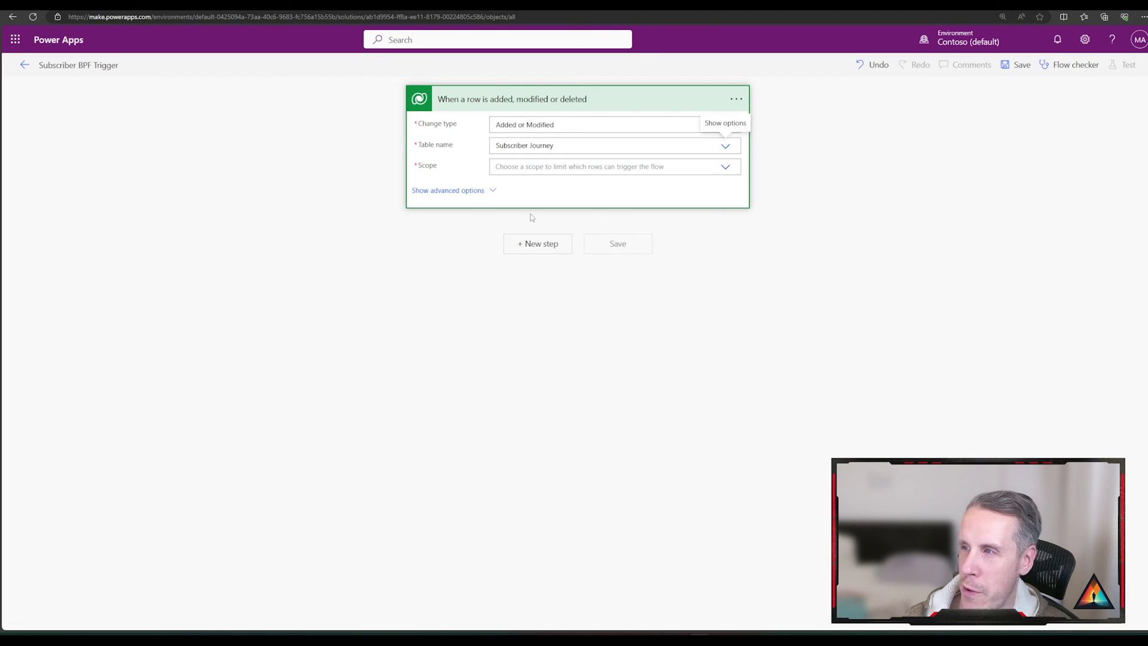
{"action": "left_click", "coordinate": [727, 169]}
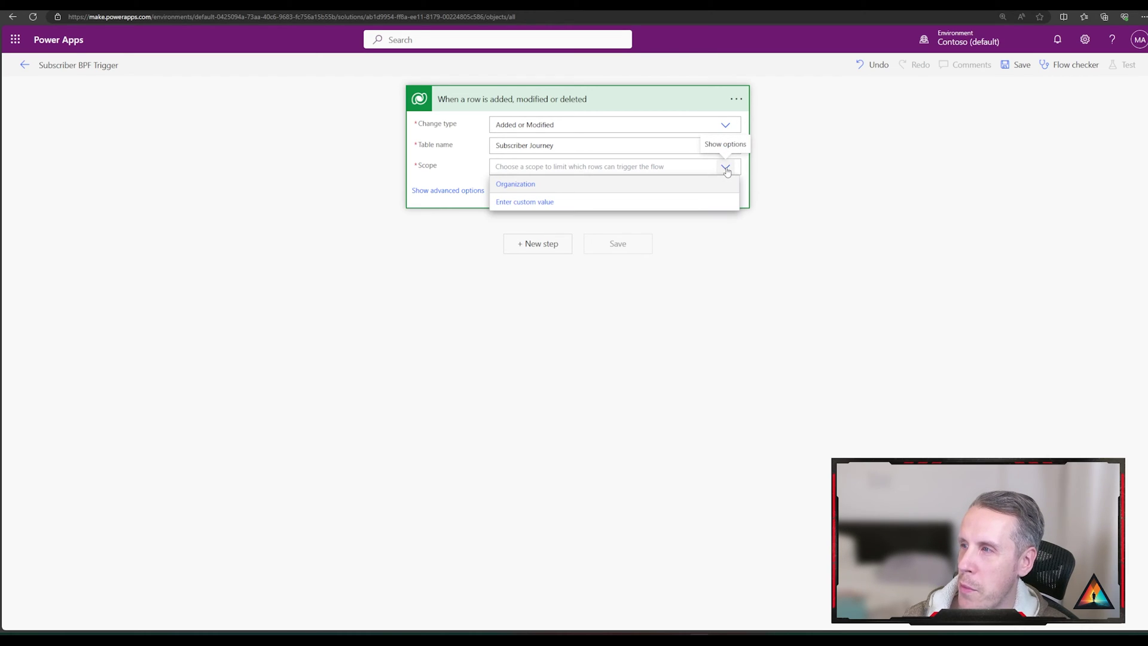
{"action": "left_click", "coordinate": [598, 184]}
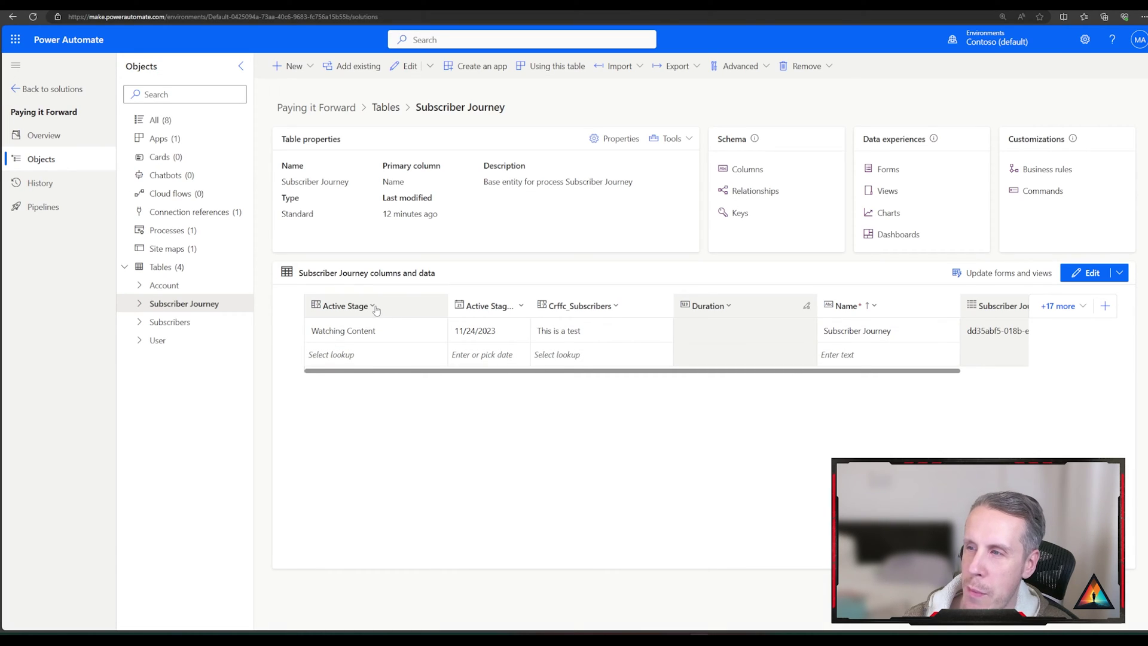
Copy the logical name of the Subscriber Journey table's Active Stage column and enter activestageid as the trigger's selected column.
{"action": "left_click", "coordinate": [373, 307]}
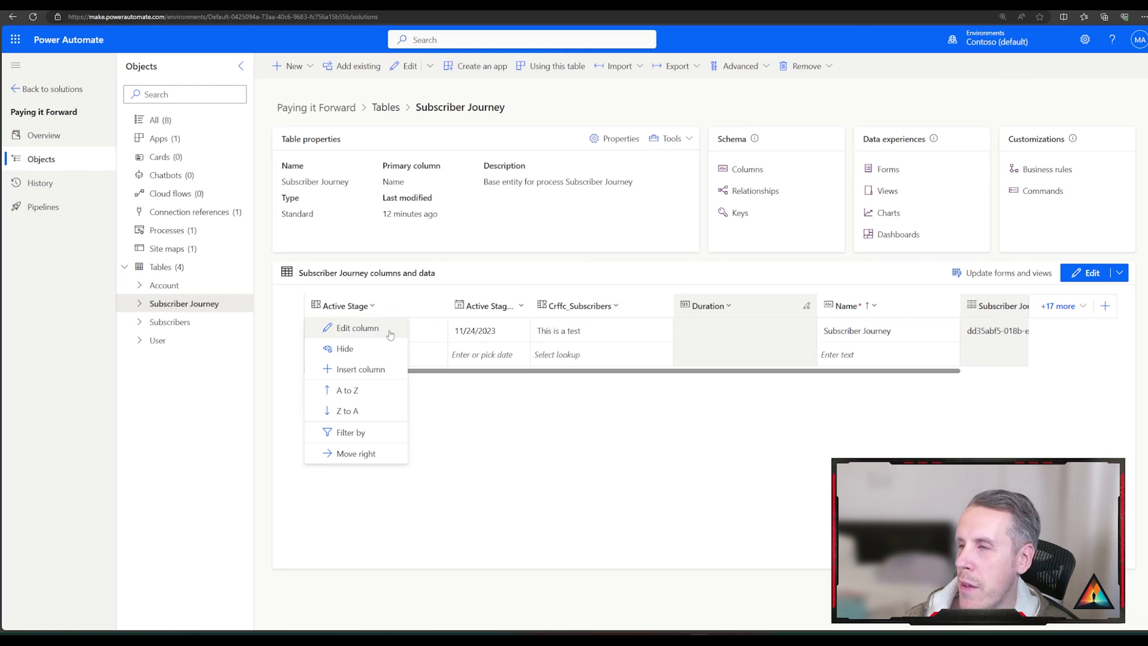
{"action": "left_click", "coordinate": [390, 330]}
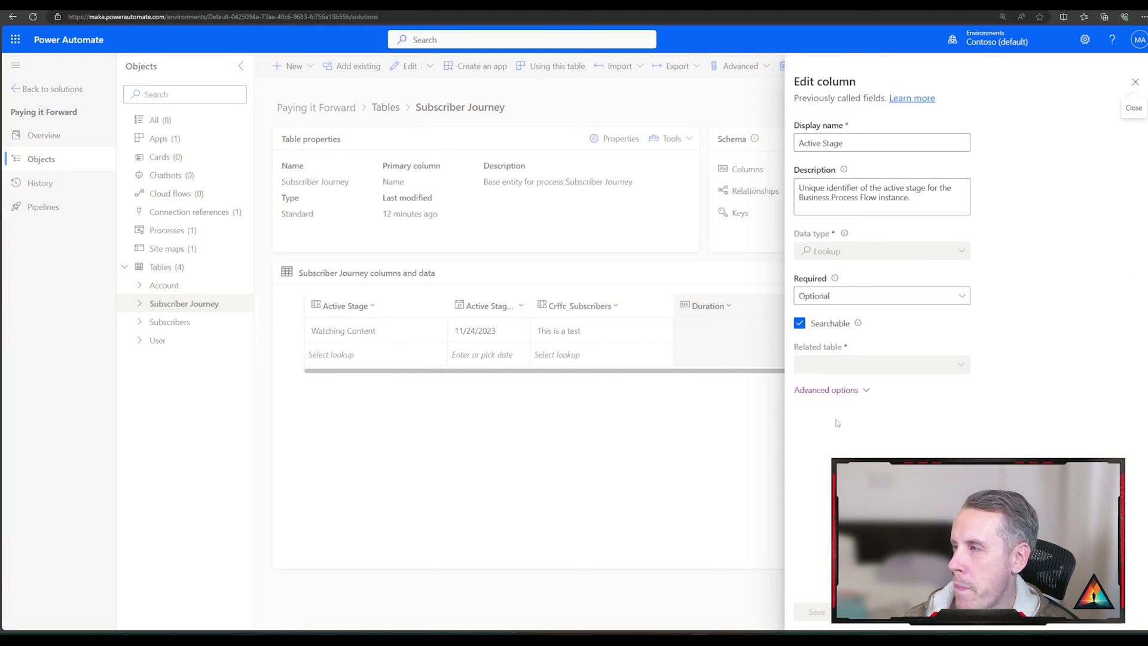
{"action": "left_click", "coordinate": [838, 396]}
{"action": "double_click", "coordinate": [828, 485]}
{"action": "key", "text": "ctrl+c"}
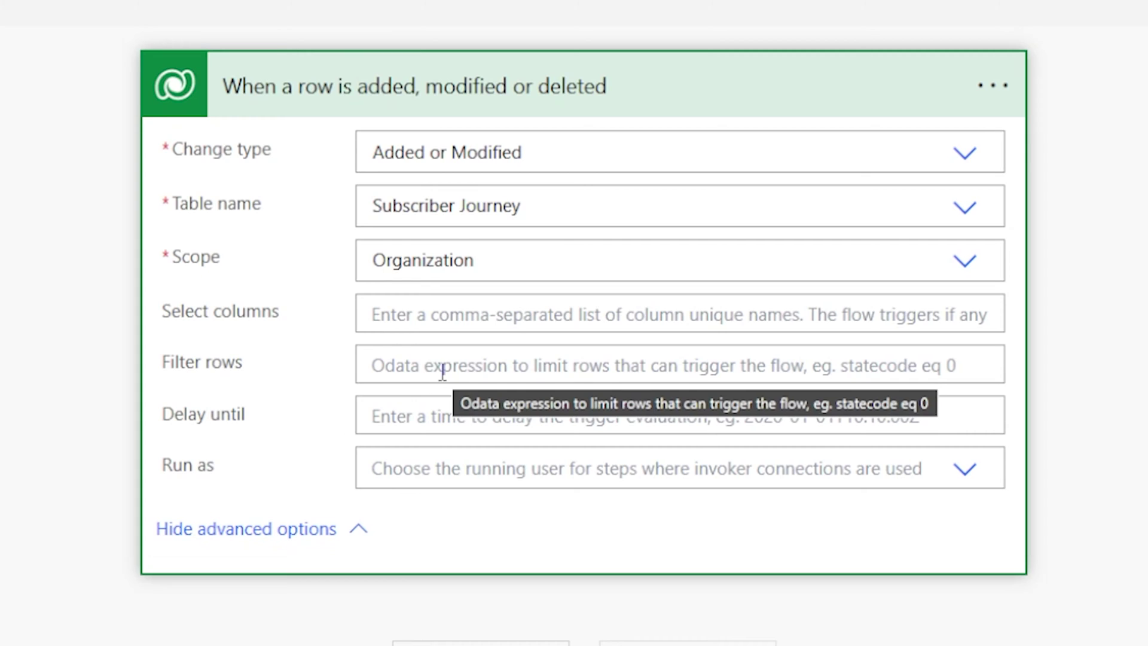
{"action": "left_click", "coordinate": [462, 320]}
{"action": "key", "text": "ctrl+v"}
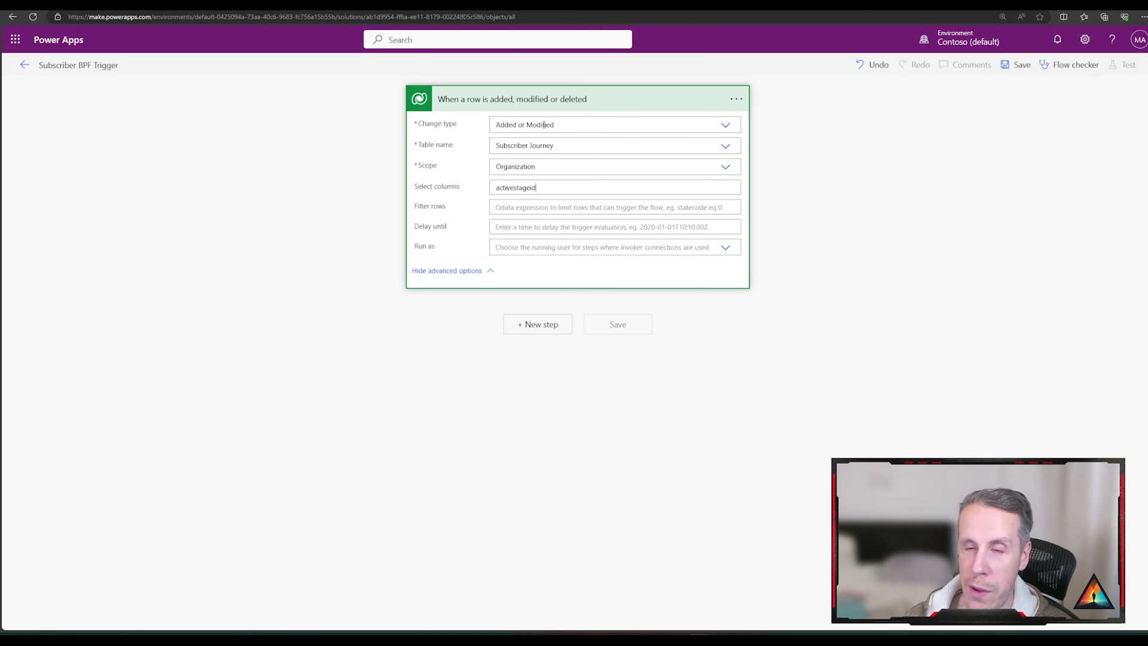
Add a Microsoft Dataverse List rows action after the trigger.
{"action": "left_click", "coordinate": [537, 330]}
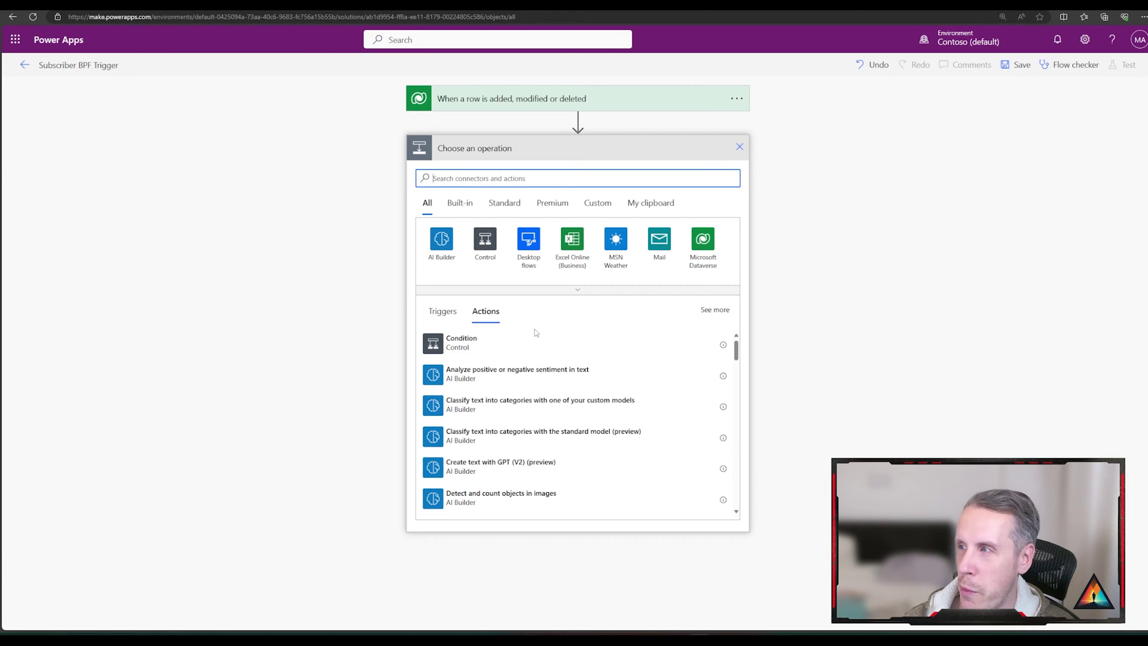
{"action": "left_click", "coordinate": [707, 256]}
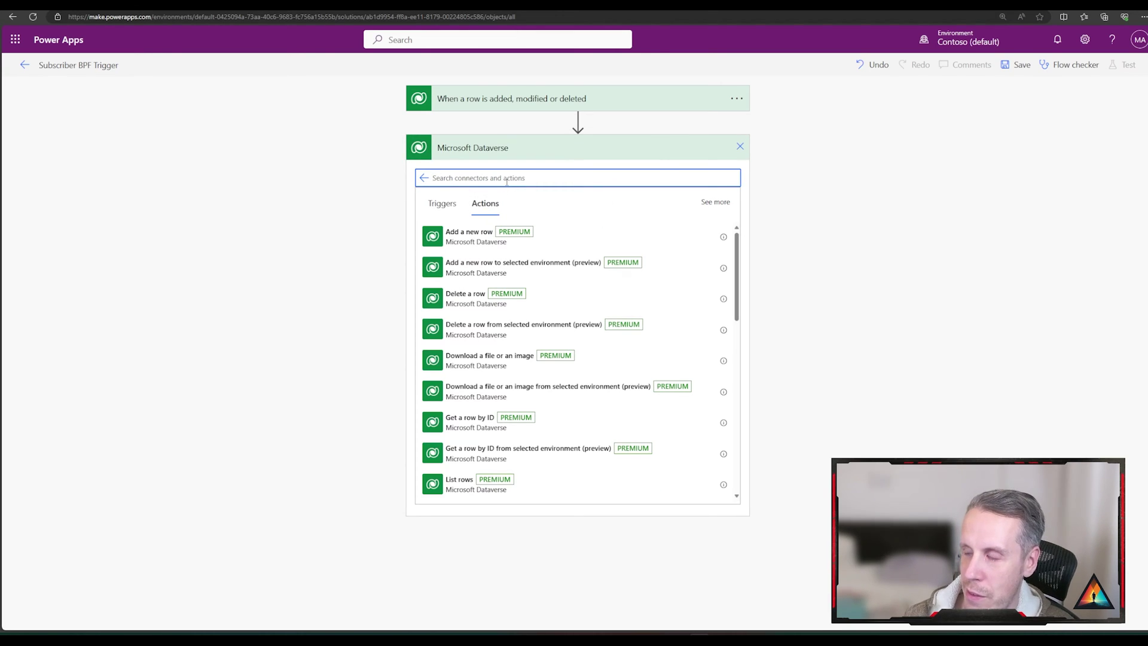
{"action": "left_click", "coordinate": [489, 469]}
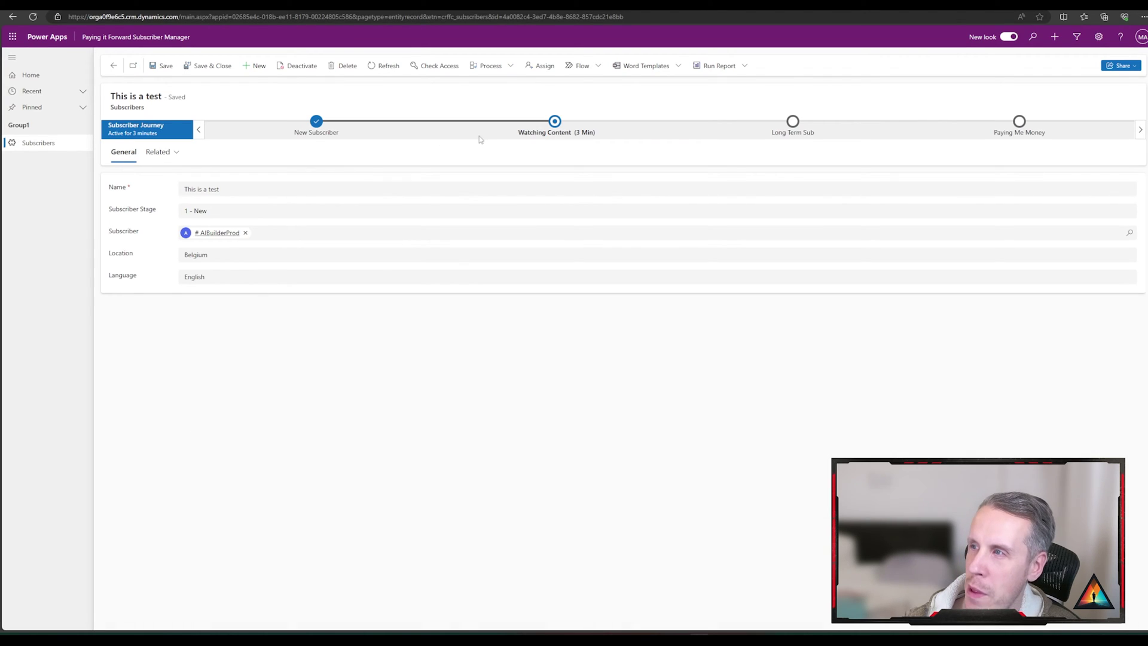
In the Subscriber Manager app, set "Subscriber for 6 months" to Yes and move the saved test record on to the Long Term Sub stage.
{"action": "left_click", "coordinate": [555, 123]}
{"action": "left_click", "coordinate": [610, 177]}
{"action": "left_click", "coordinate": [618, 206]}
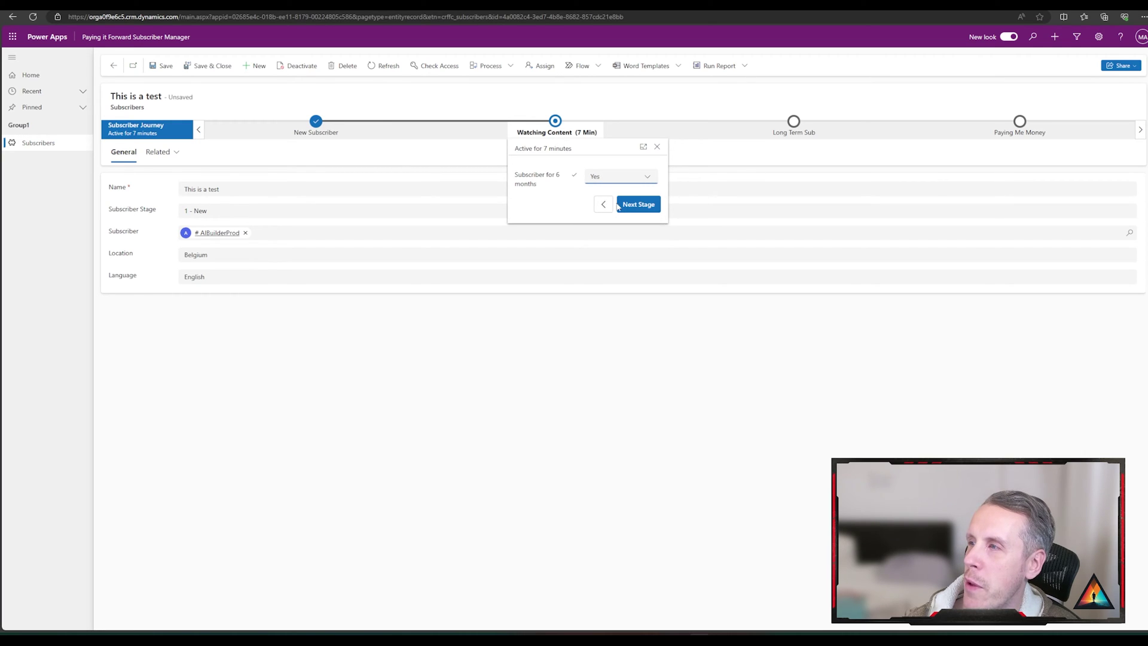
{"action": "left_click", "coordinate": [636, 206]}
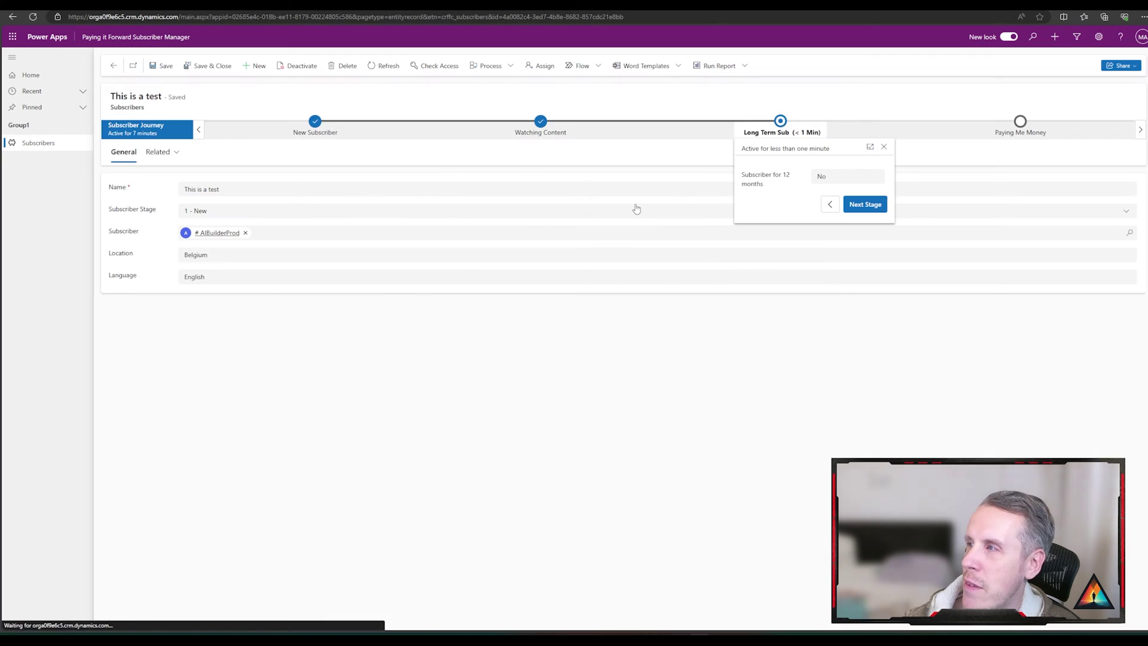
{"action": "left_click", "coordinate": [161, 65]}
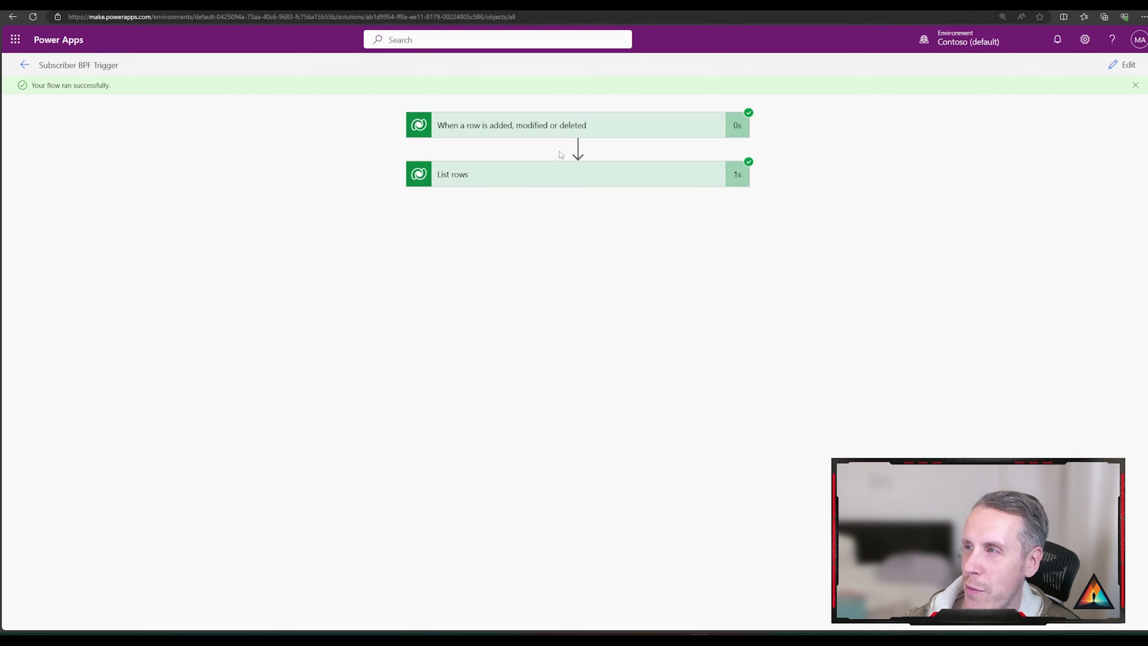
Return to the Subscriber BPF Trigger flow run and open its trigger step to inspect the inputs and outputs.
{"action": "left_click", "coordinate": [562, 129]}
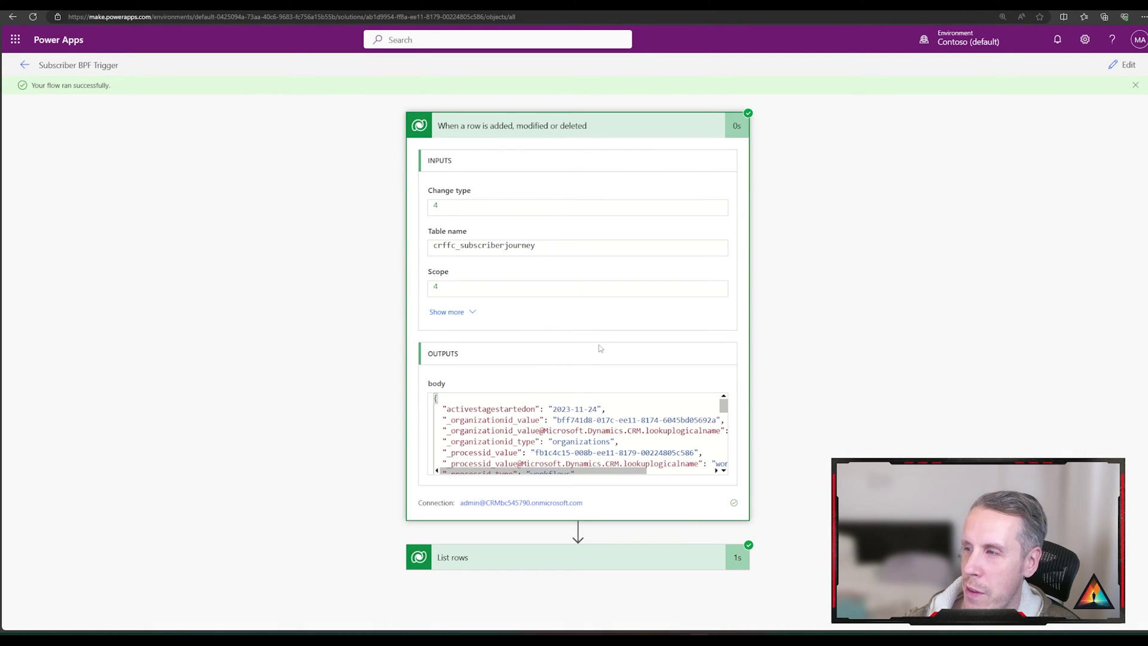
Select the trigger step's full output body and examine its subscriber lookup ID field in Visual Studio Code.
{"action": "scroll", "coordinate": [566, 450], "scroll_direction": "down", "scroll_amount": 1}
{"action": "scroll", "coordinate": [565, 450], "scroll_direction": "down", "scroll_amount": 2}
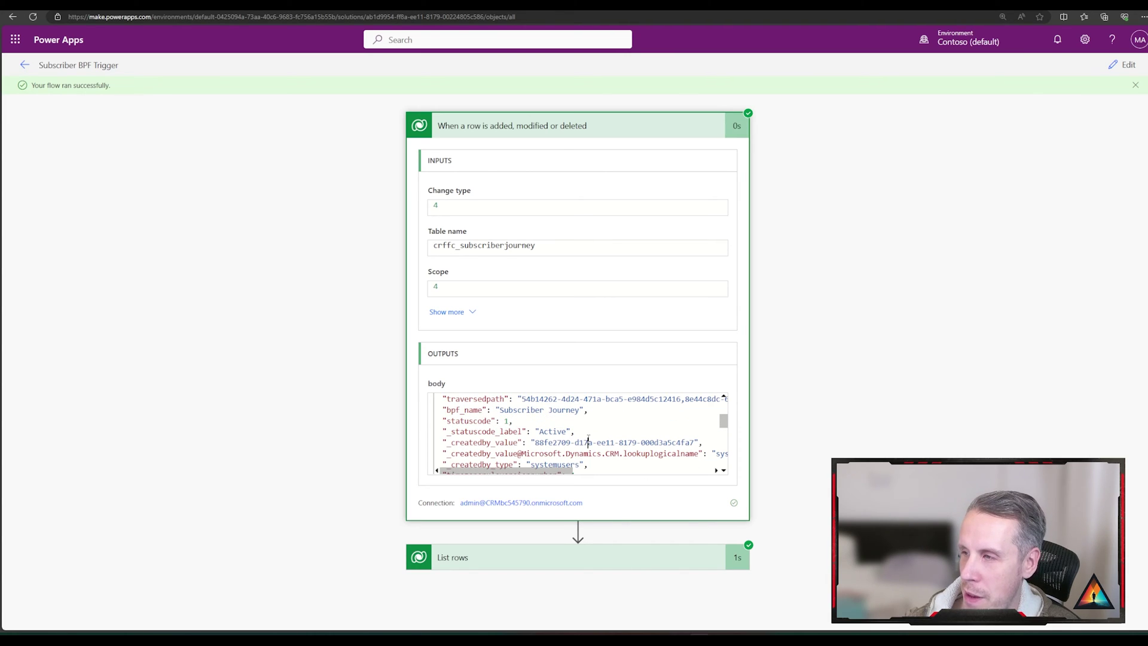
{"action": "left_click", "coordinate": [589, 441]}
{"action": "key", "text": "ctrl+a"}
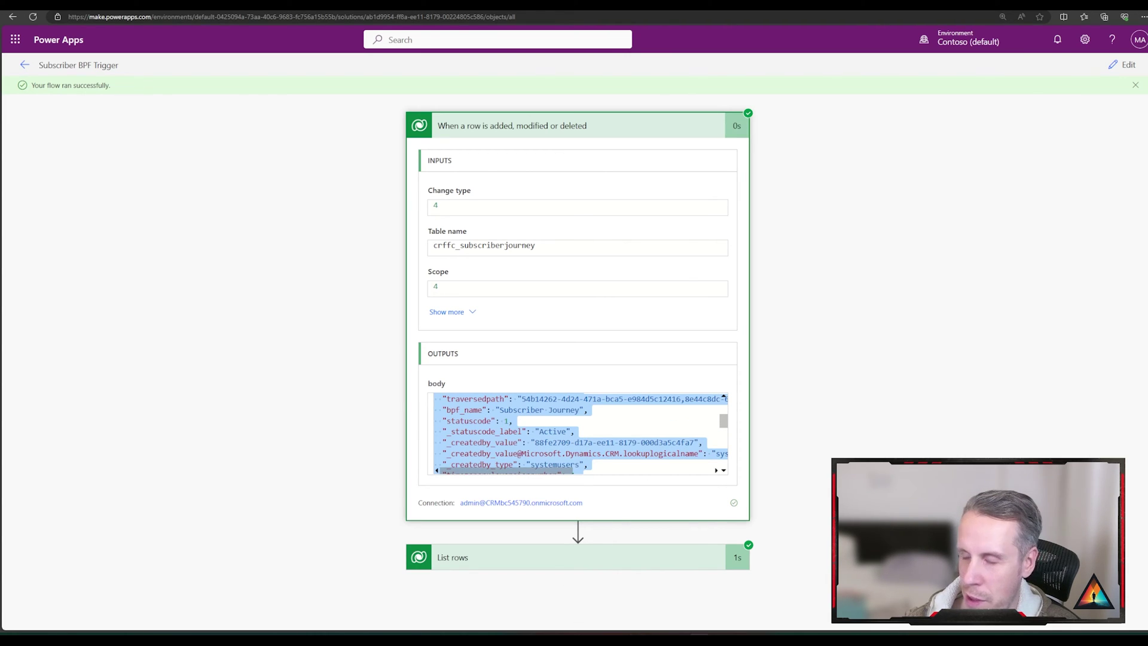
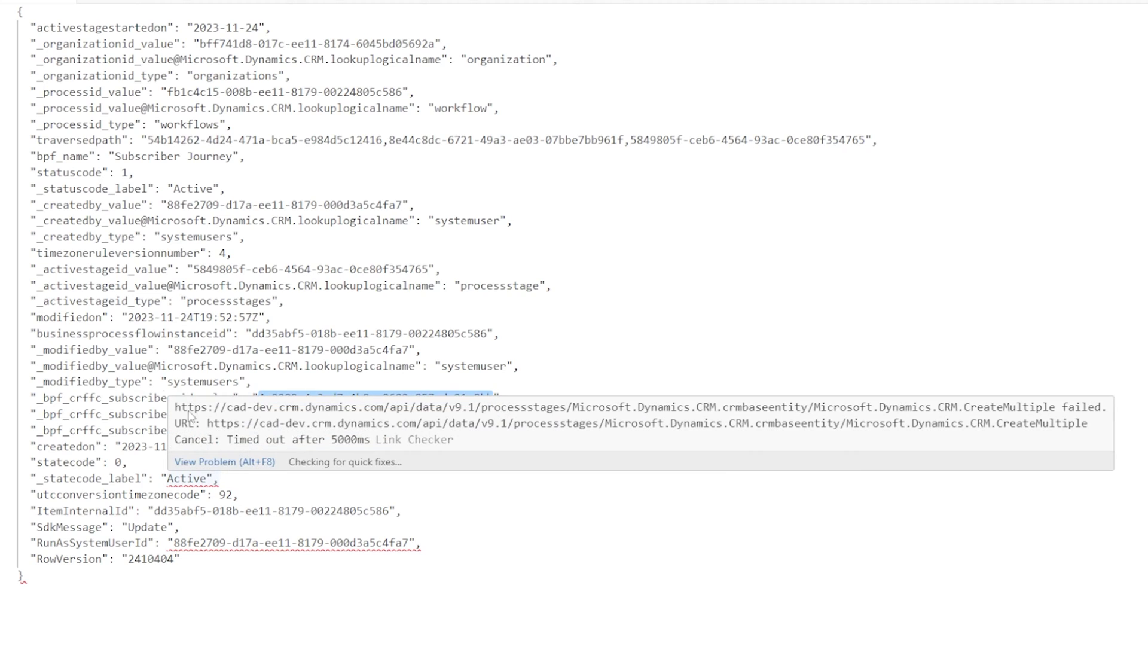
{"action": "left_click", "coordinate": [86, 420]}
{"action": "left_click", "coordinate": [214, 397]}
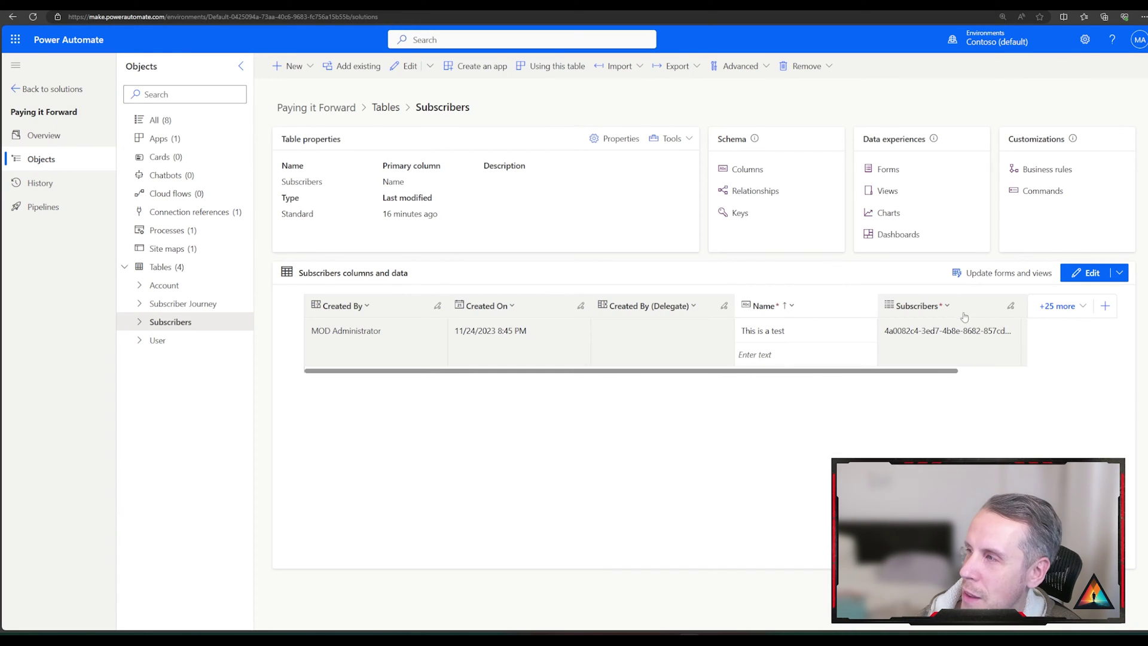
Copy the logical name crffc_subscribersid from the Subscribers table's unique identifier column in Power Automate.
{"action": "left_click", "coordinate": [942, 306]}
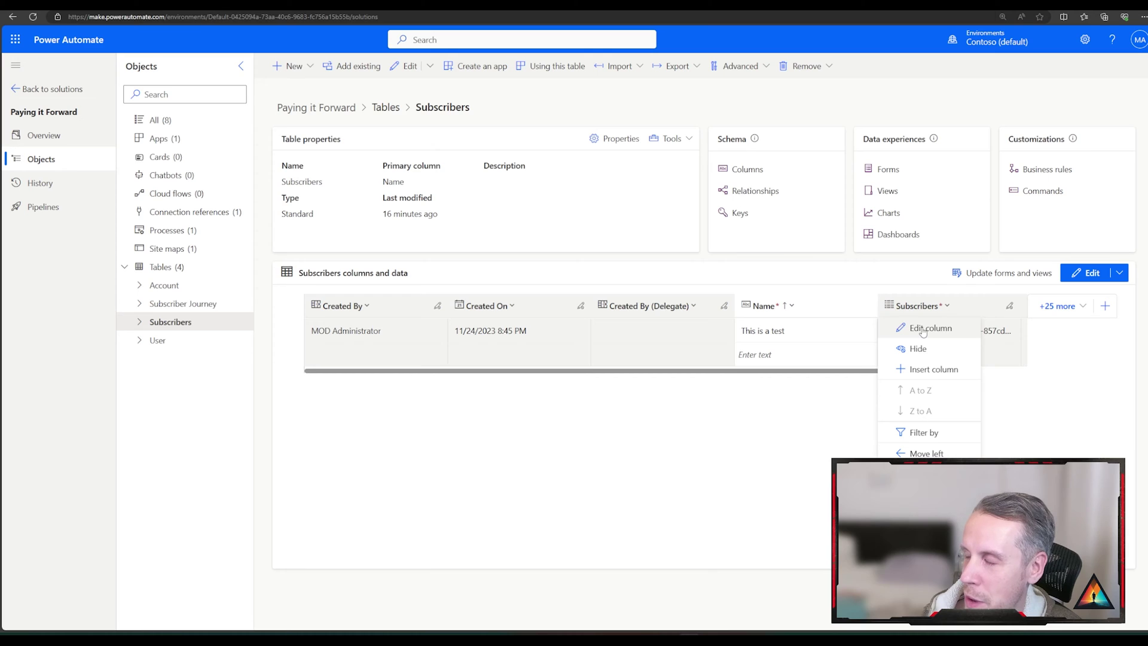
{"action": "left_click", "coordinate": [924, 329]}
{"action": "left_click", "coordinate": [852, 349]}
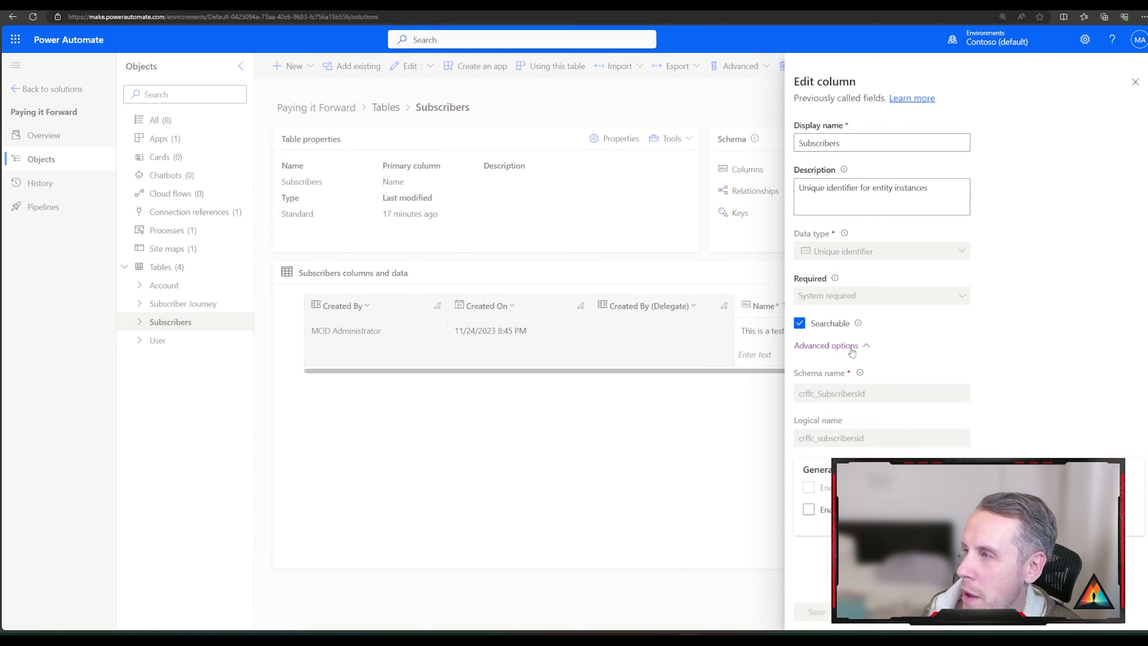
{"action": "double_click", "coordinate": [859, 445]}
{"action": "key", "text": "ctrl+c"}
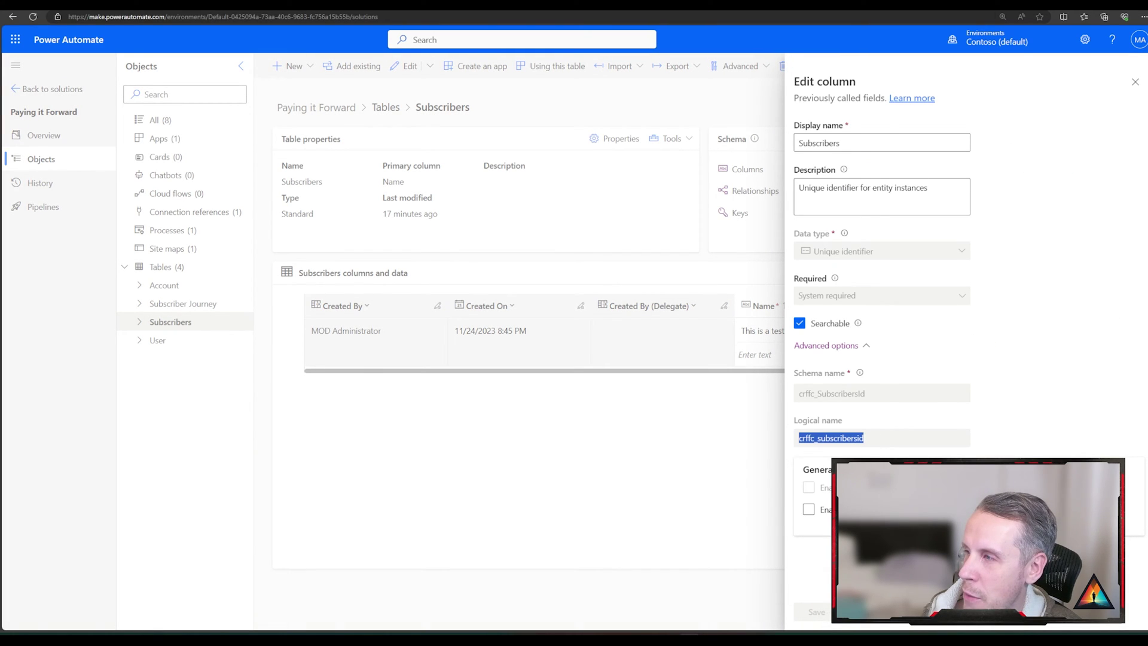
{"action": "key", "text": "Escape"}
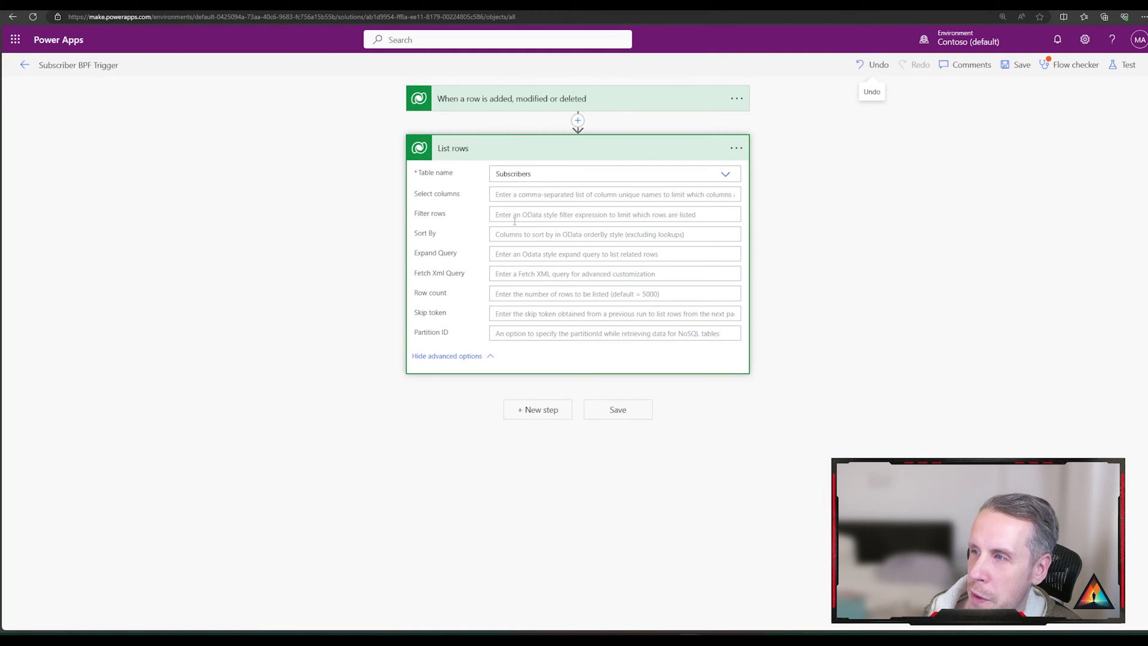
Set the Subscribers List rows filter to crffc_subscribersid eq a quoted dynamic value from the trigger.
{"action": "left_click", "coordinate": [514, 217]}
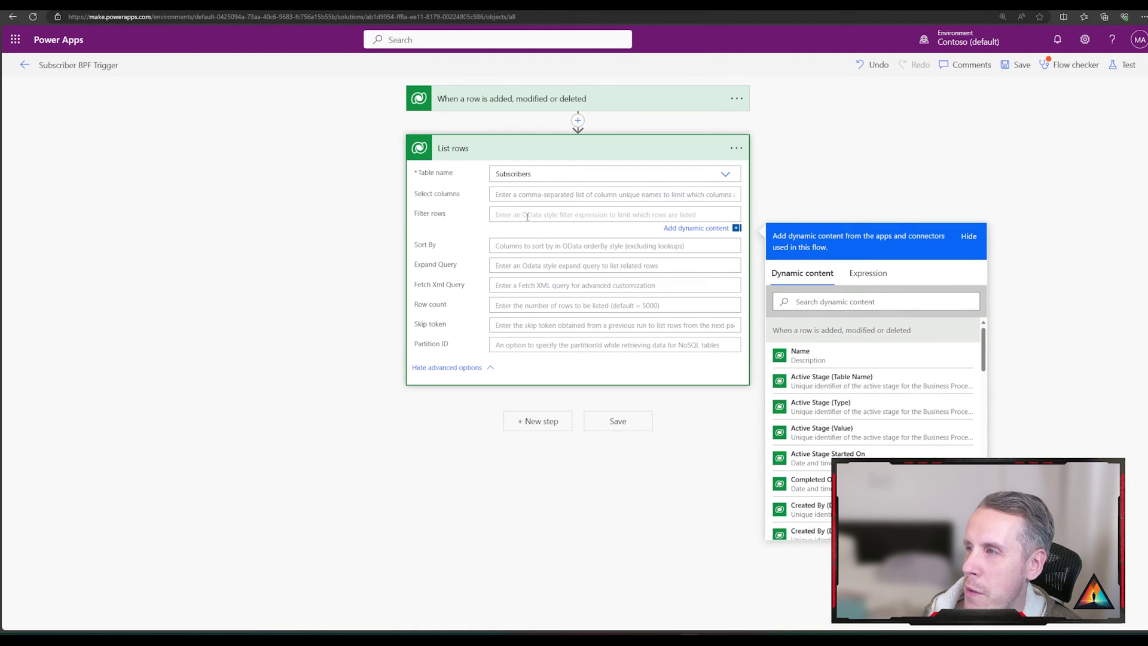
{"action": "key", "text": "ctrl+v"}
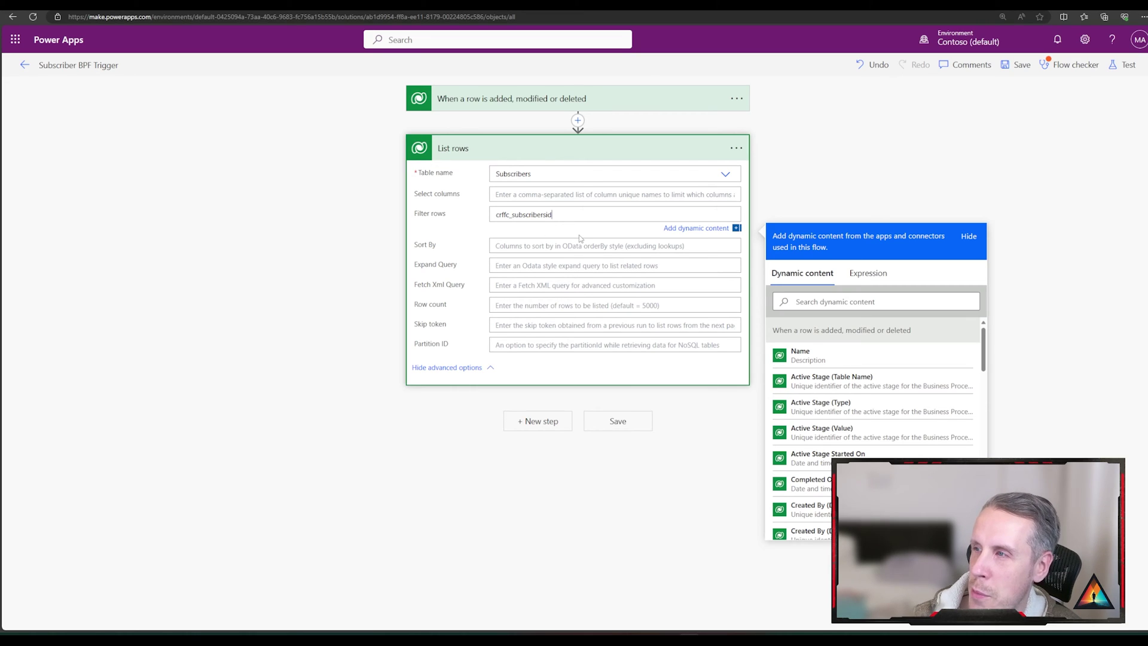
{"action": "type", "text": "eq"}
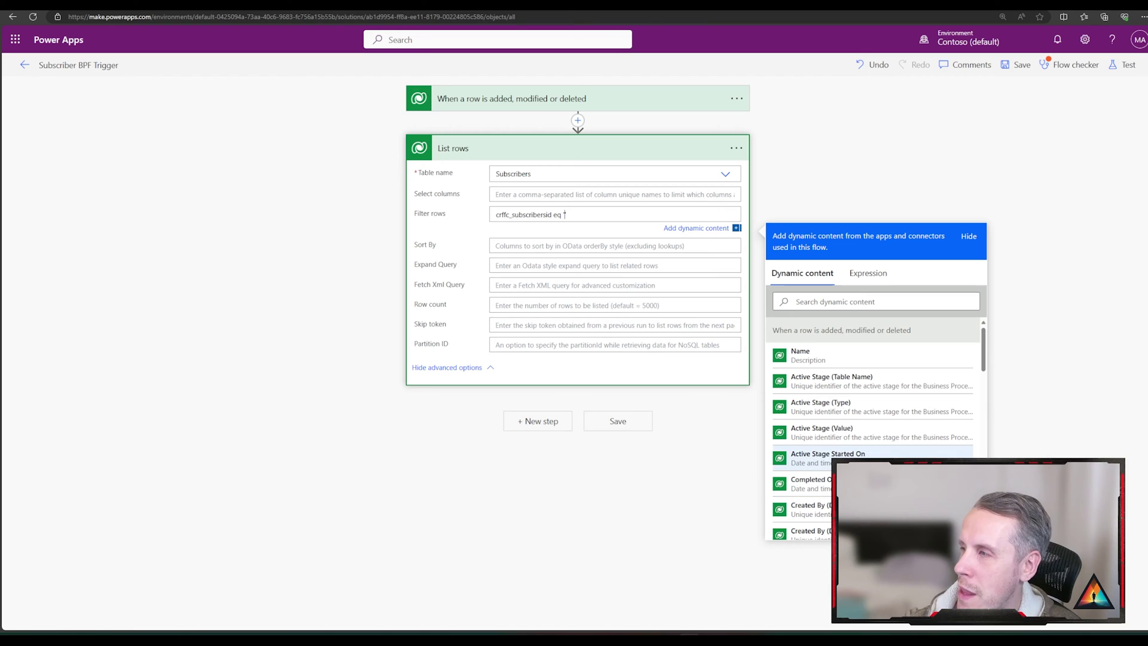
{"action": "scroll", "coordinate": [860, 444], "scroll_direction": "down", "scroll_amount": 5}
{"action": "left_click", "coordinate": [860, 442]}
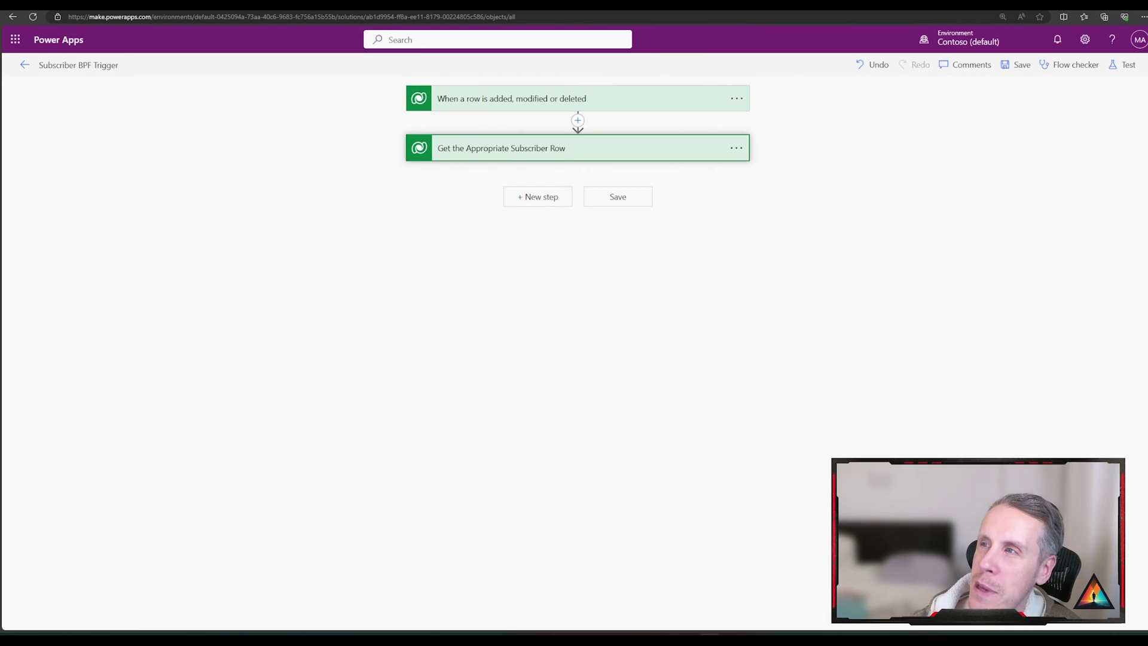
Examine the column settings of Active Stage in the Subscriber Journey table, including its data type and related table.
{"action": "left_click", "coordinate": [310, 9]}
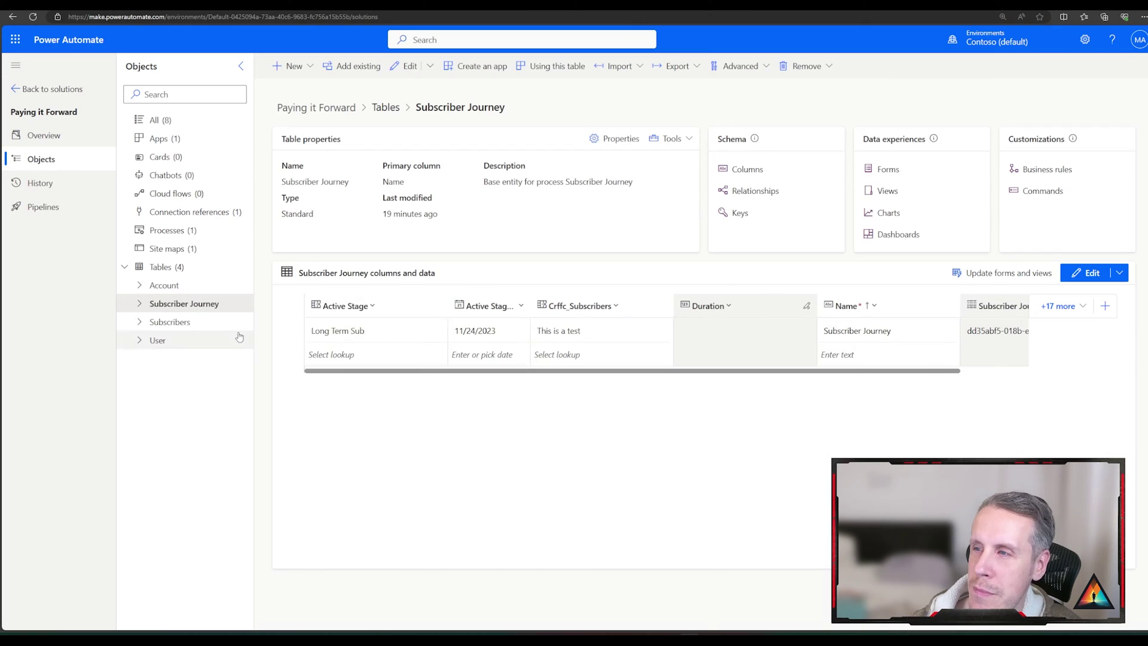
{"action": "left_click", "coordinate": [372, 307]}
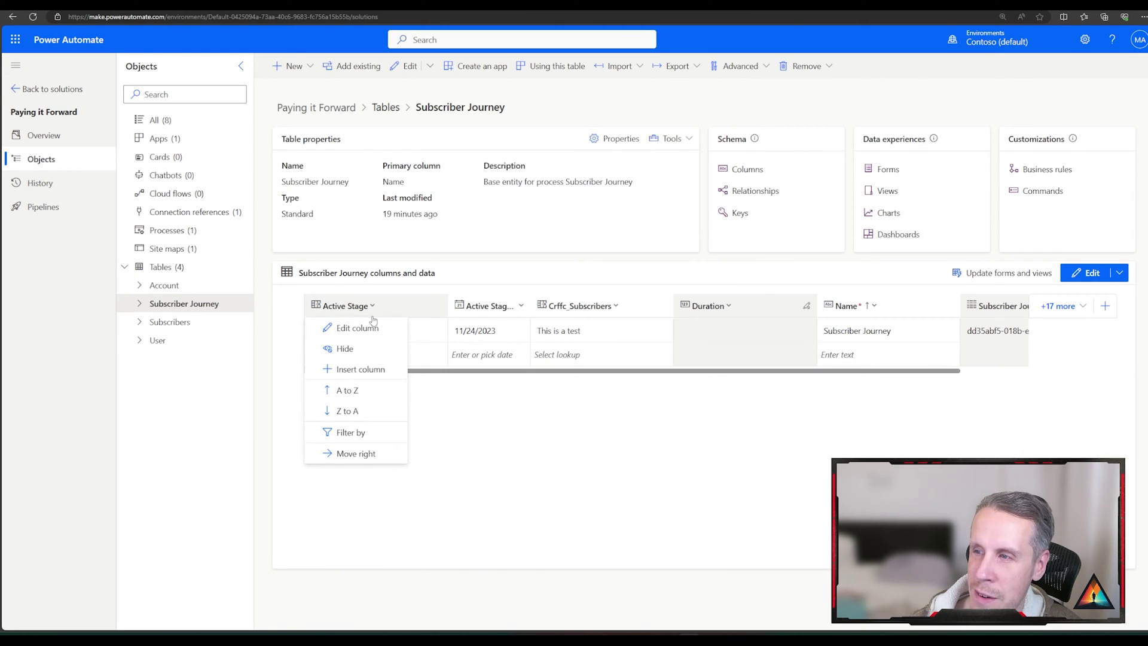
{"action": "left_click", "coordinate": [378, 327]}
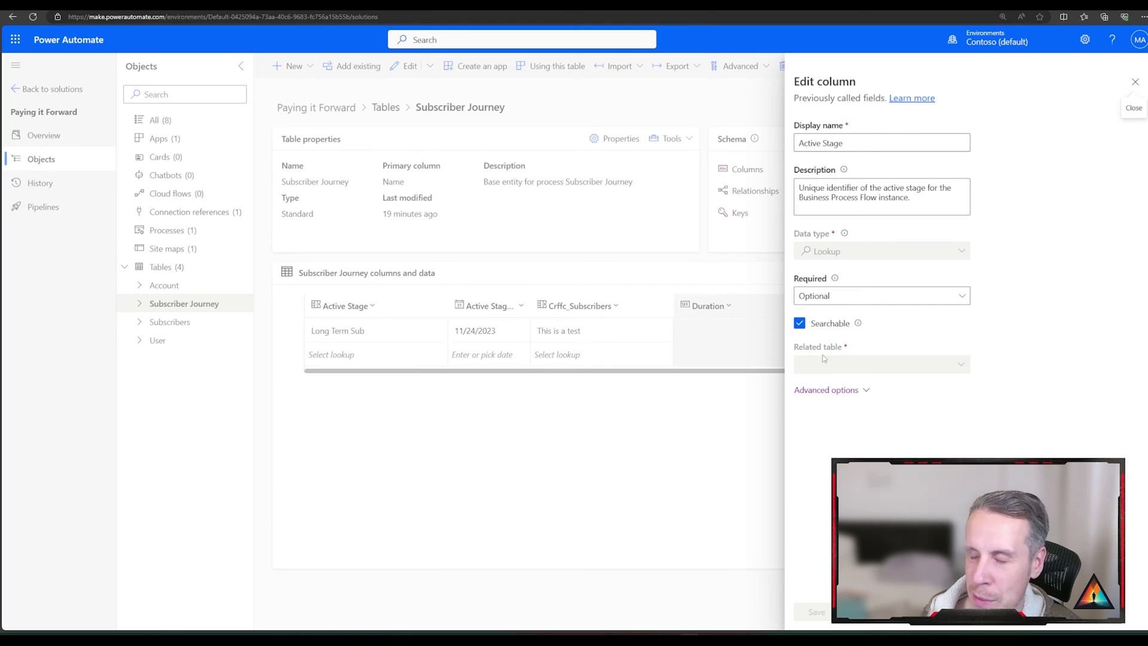
{"action": "key", "text": "Escape"}
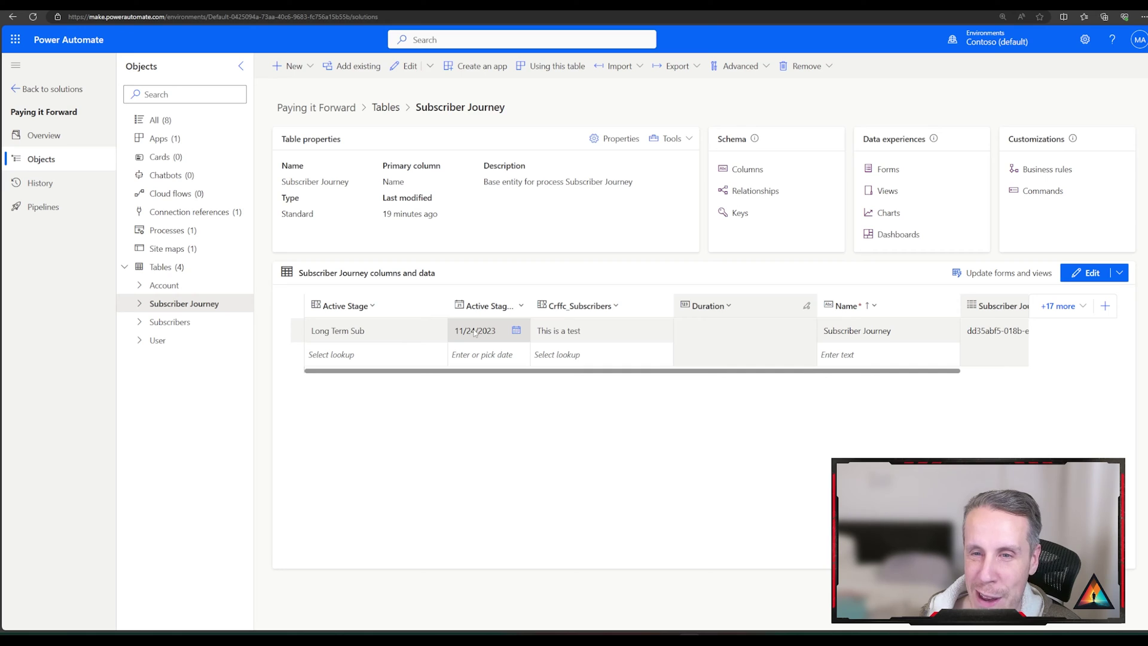
{"action": "key", "text": "alt+Tab"}
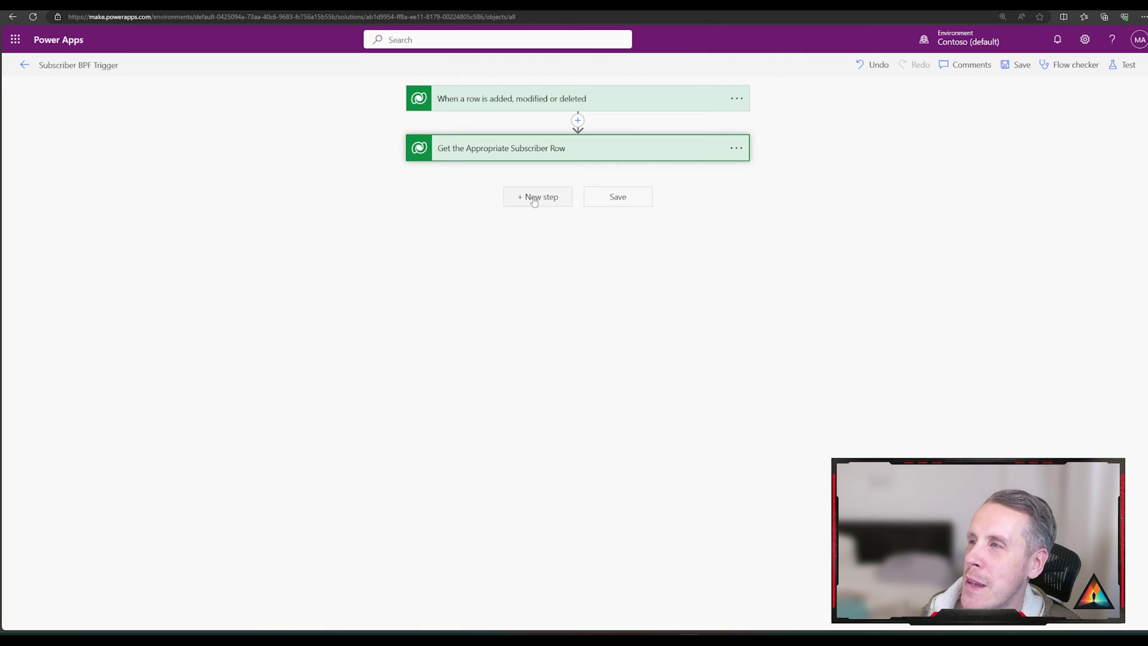
Insert a Microsoft Dataverse List rows action between the trigger and Get the Appropriate Subscriber Row, using the Process Stages table.
{"action": "left_click", "coordinate": [577, 122]}
{"action": "left_click", "coordinate": [570, 137]}
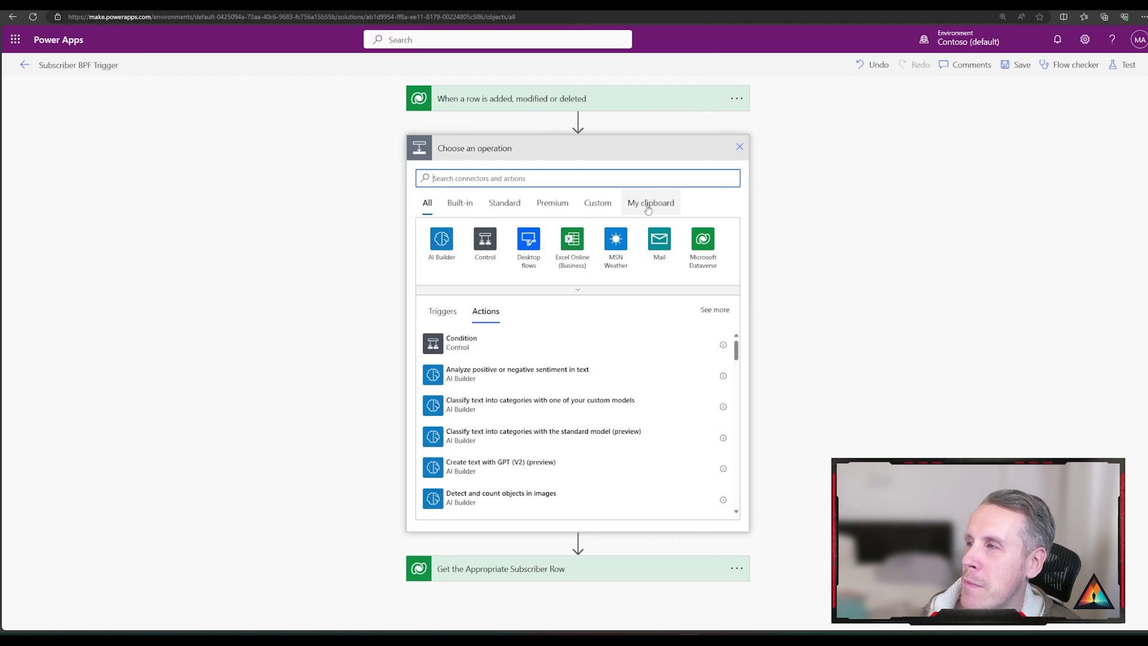
{"action": "left_click", "coordinate": [695, 243]}
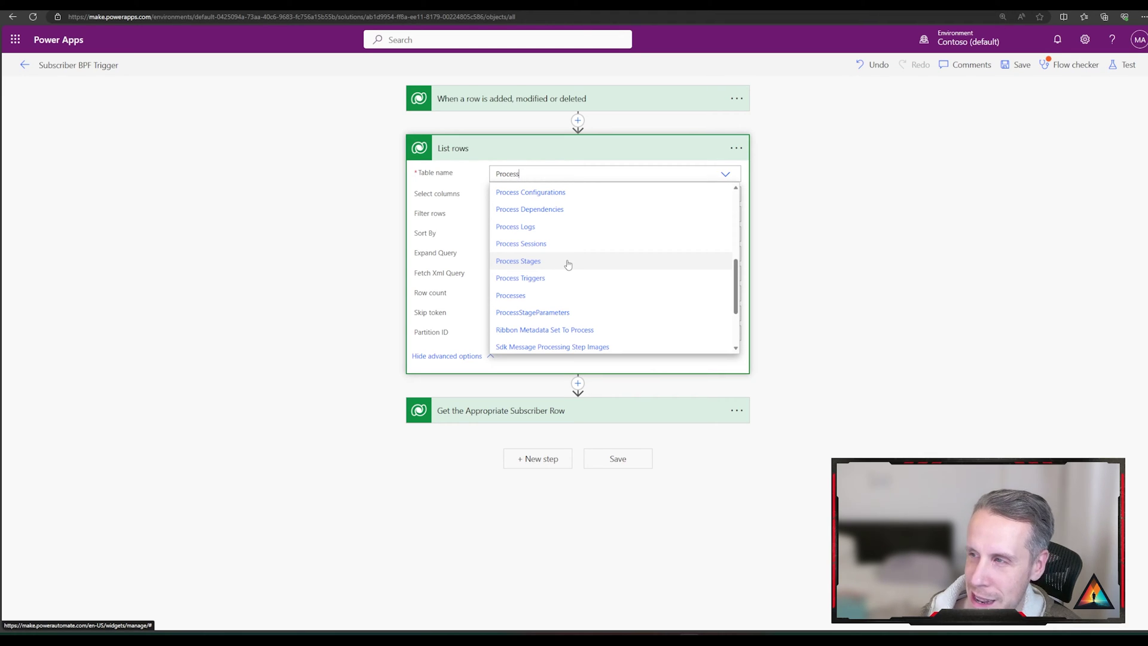
{"action": "left_click", "coordinate": [568, 264]}
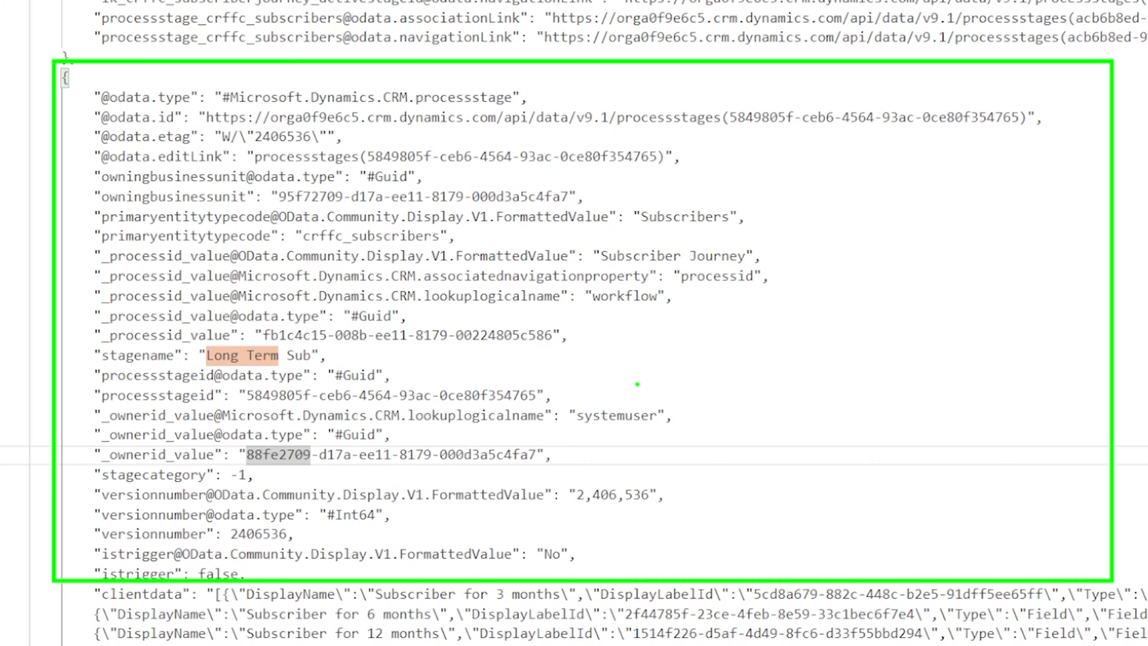
{"action": "left_click_drag", "start_coordinate": [569, 336], "coordinate": [729, 339]}
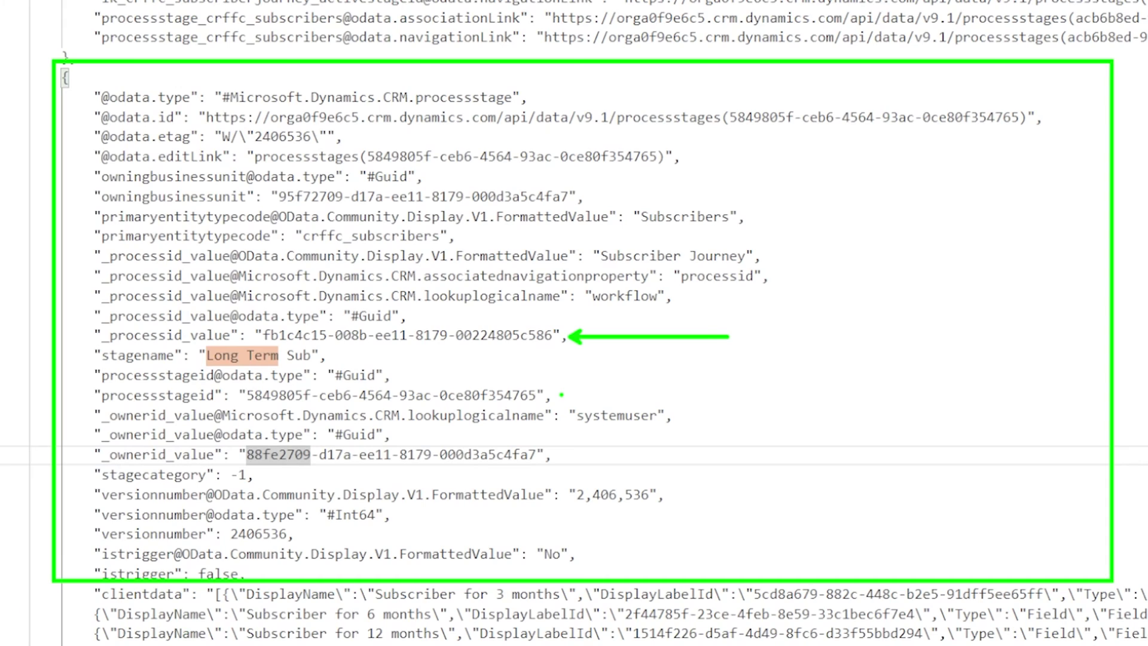
{"action": "left_click_drag", "start_coordinate": [562, 394], "coordinate": [750, 394]}
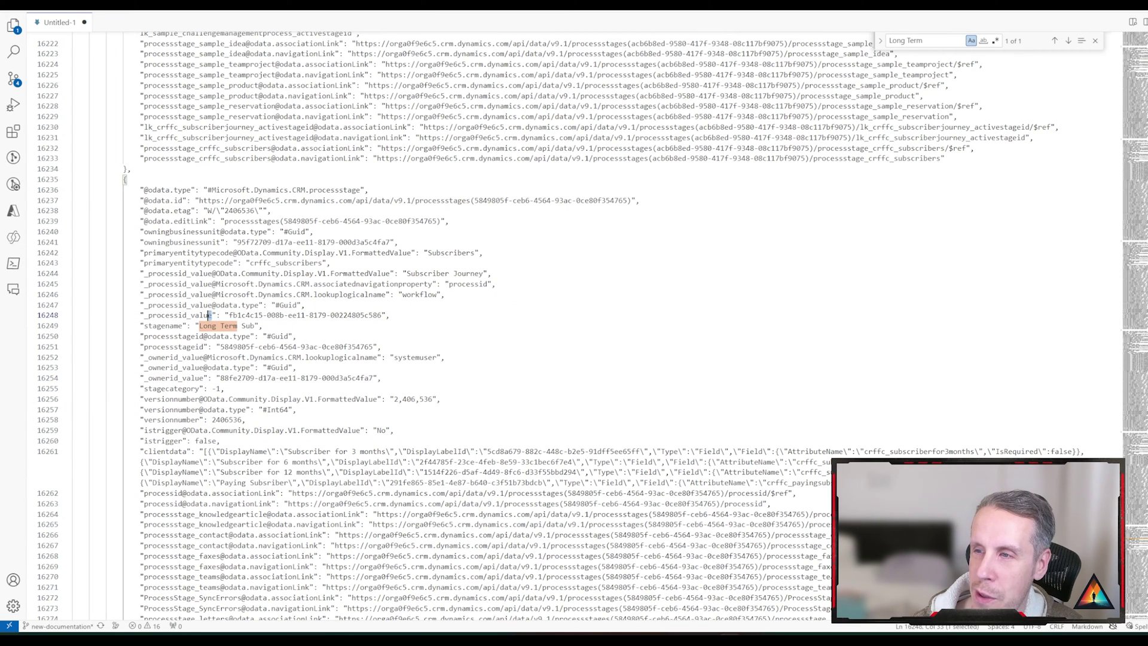
Copy the field name _processid_value from the run output and filter the Process Stages rows by _processid_value eq the trigger's quoted Process (Value).
{"action": "left_click_drag", "start_coordinate": [211, 315], "coordinate": [145, 315]}
{"action": "key", "text": "ctrl+c"}
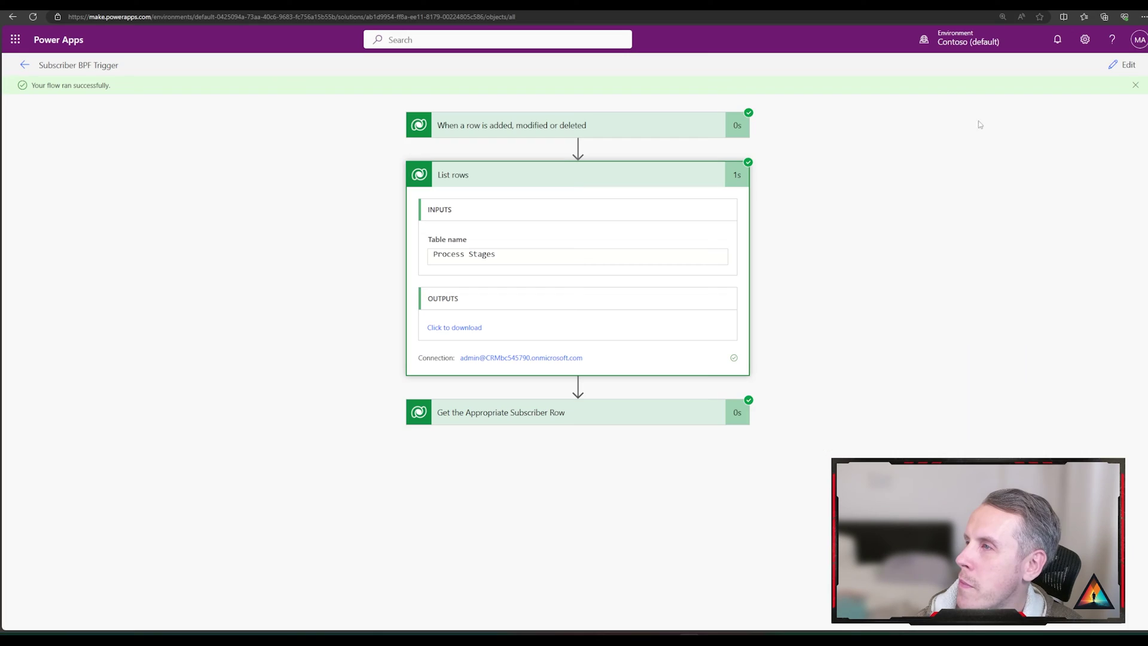
{"action": "left_click", "coordinate": [1128, 65]}
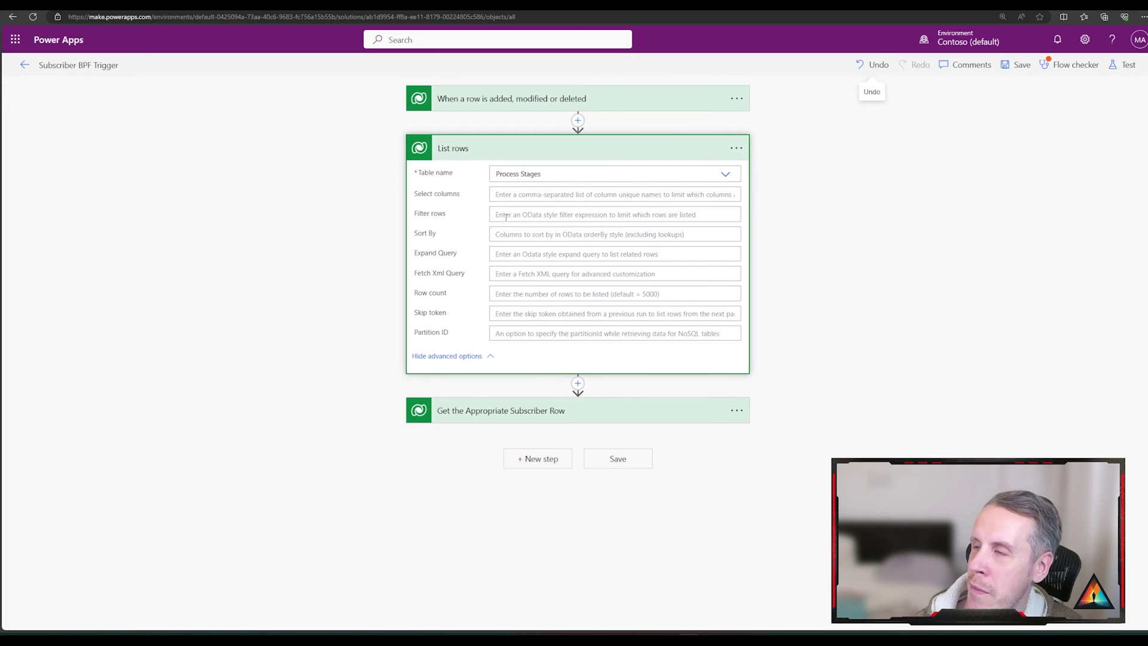
{"action": "left_click", "coordinate": [532, 215]}
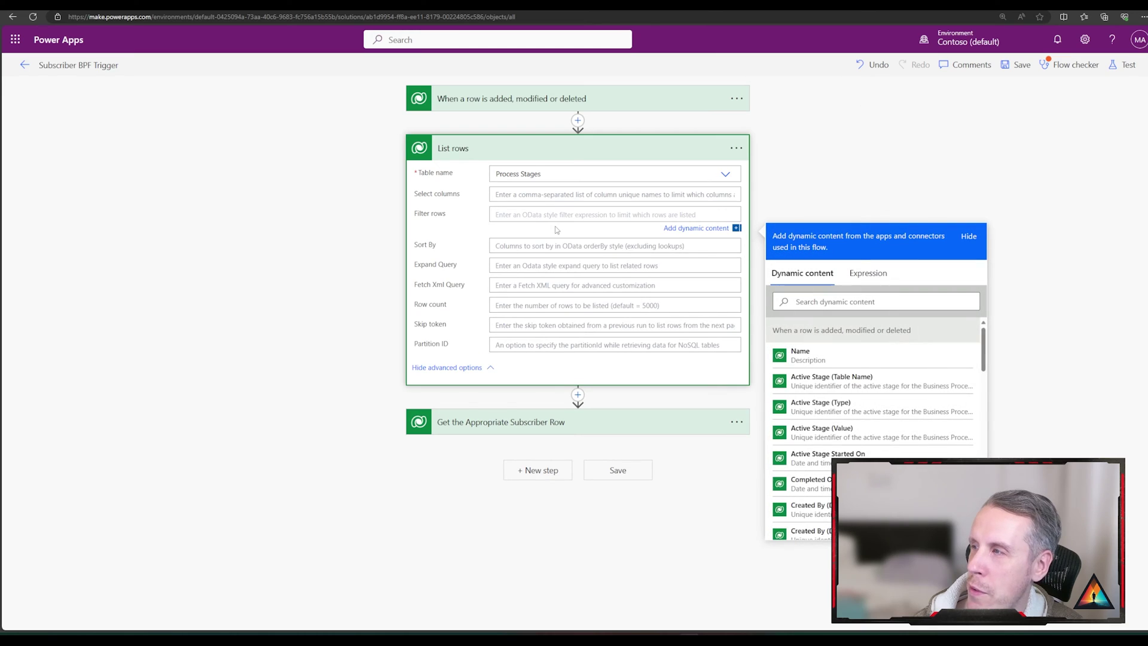
{"action": "key", "text": "ctrl+v"}
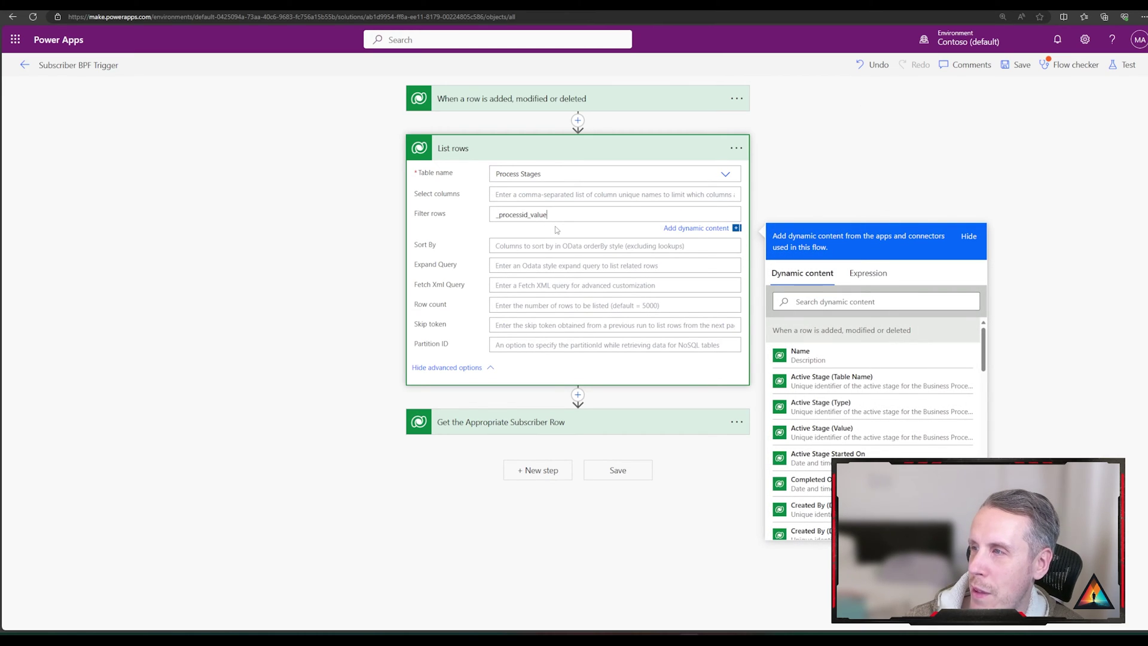
{"action": "type", "text": "eq ''"}
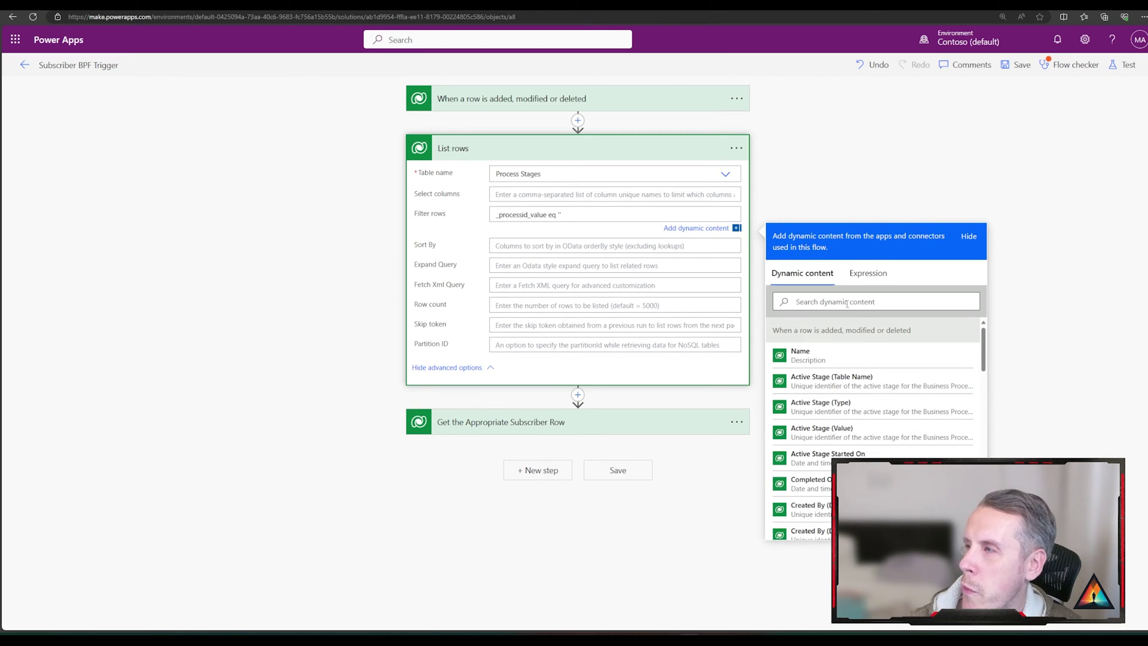
{"action": "key", "text": "Left"}
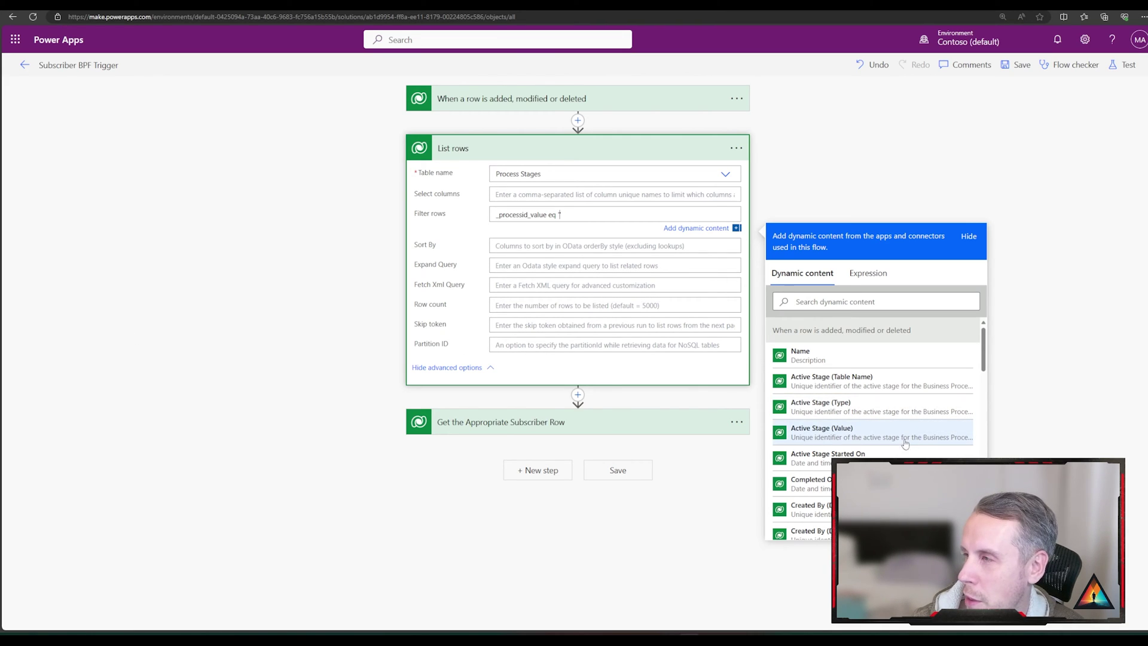
{"action": "scroll", "coordinate": [894, 448], "scroll_direction": "down", "scroll_amount": 2}
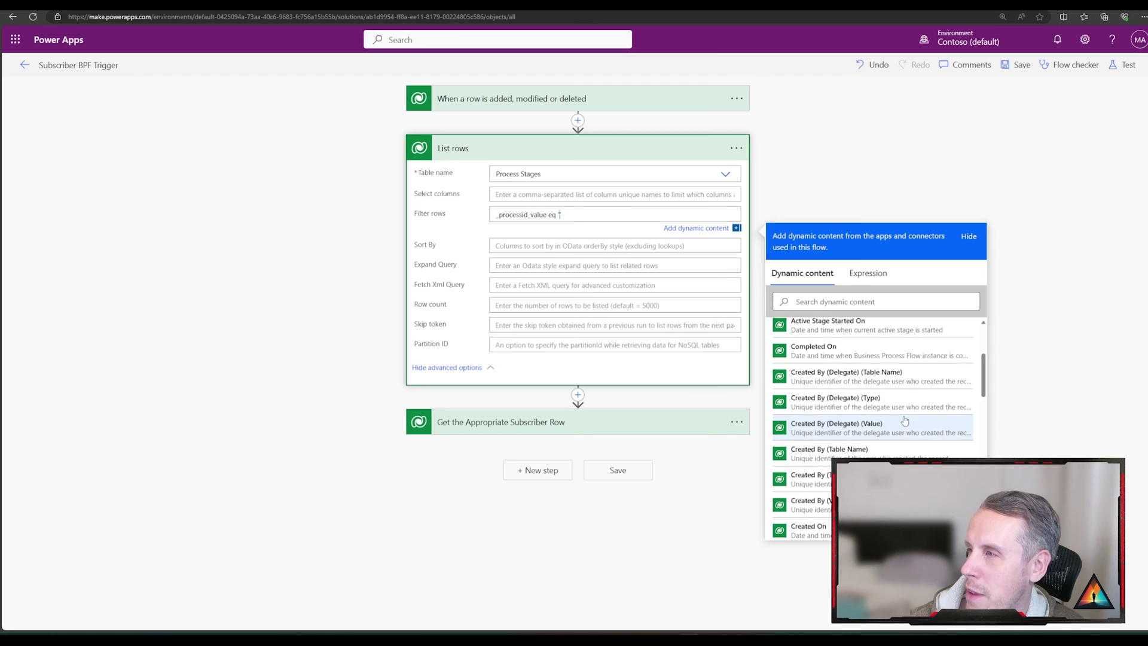
{"action": "scroll", "coordinate": [837, 440], "scroll_direction": "down", "scroll_amount": 5}
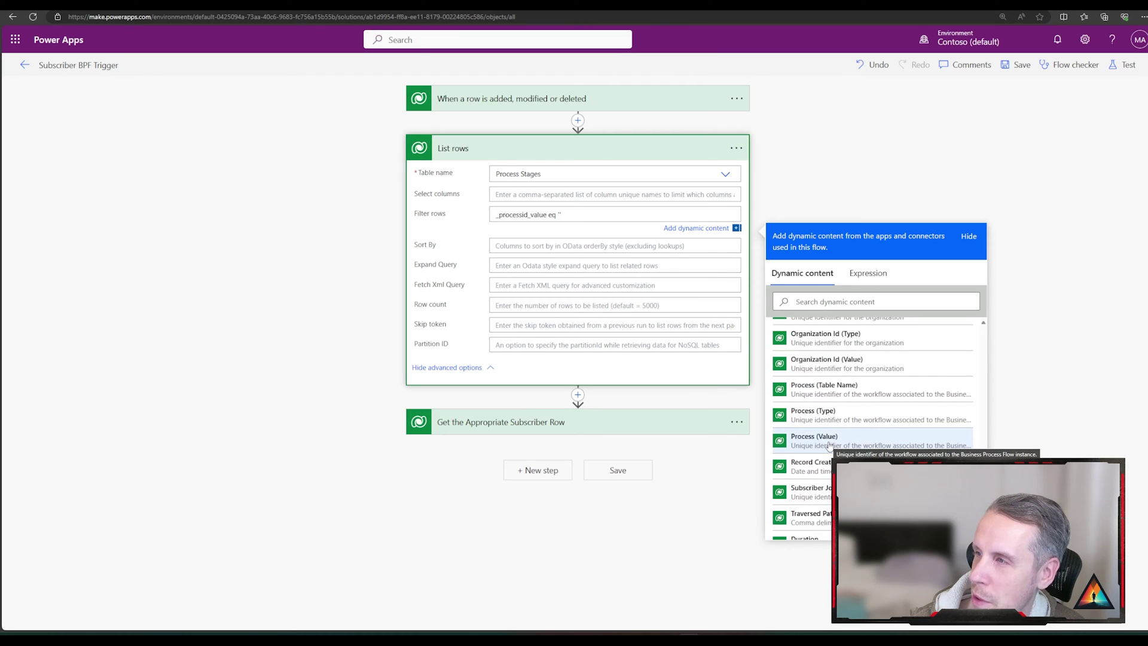
{"action": "left_click", "coordinate": [829, 443]}
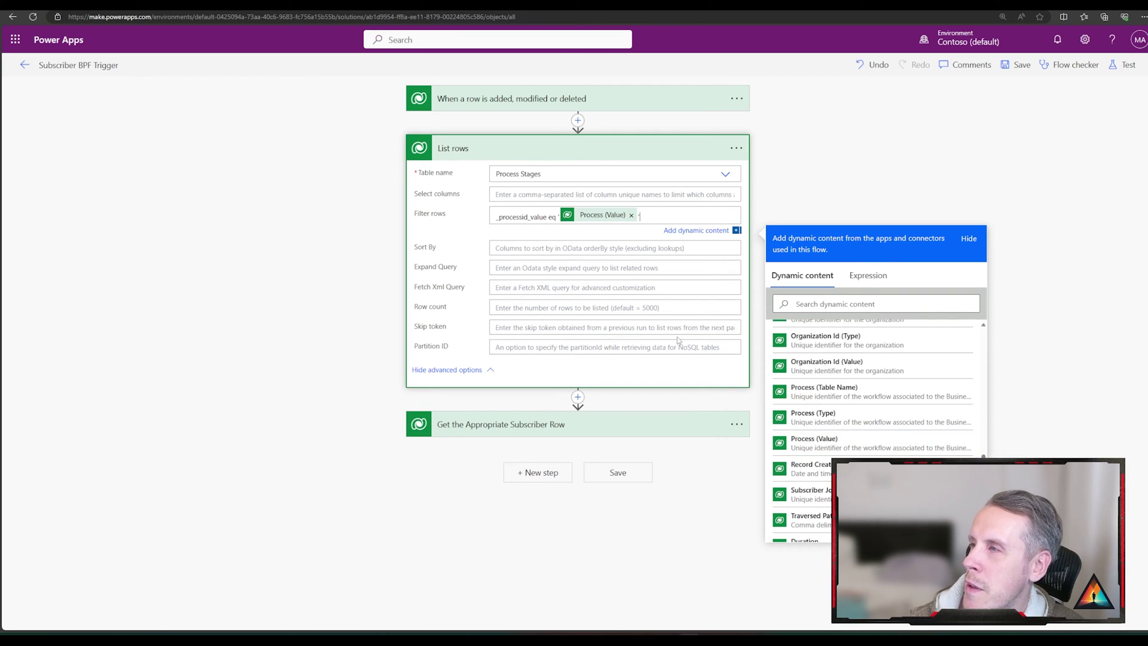
Extend the Process Stages filter with and processstageid eq, copying the field name processstageid from the run output in the text editor.
{"action": "type", "text": "' and"}
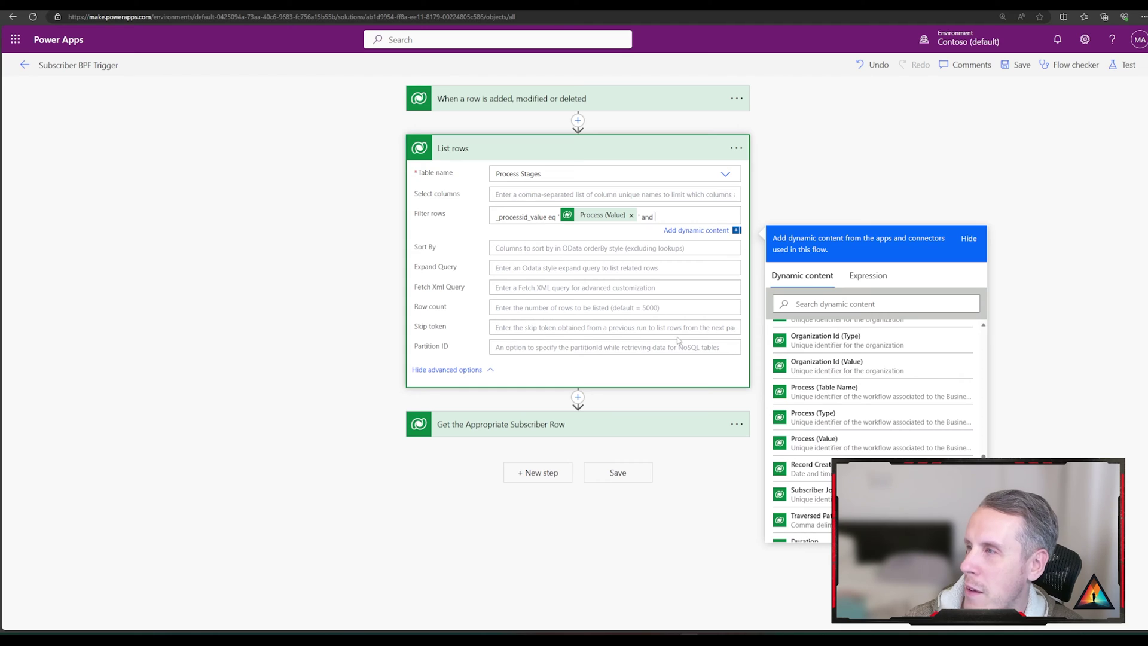
{"action": "key", "text": "alt+Tab"}
{"action": "double_click", "coordinate": [174, 347]}
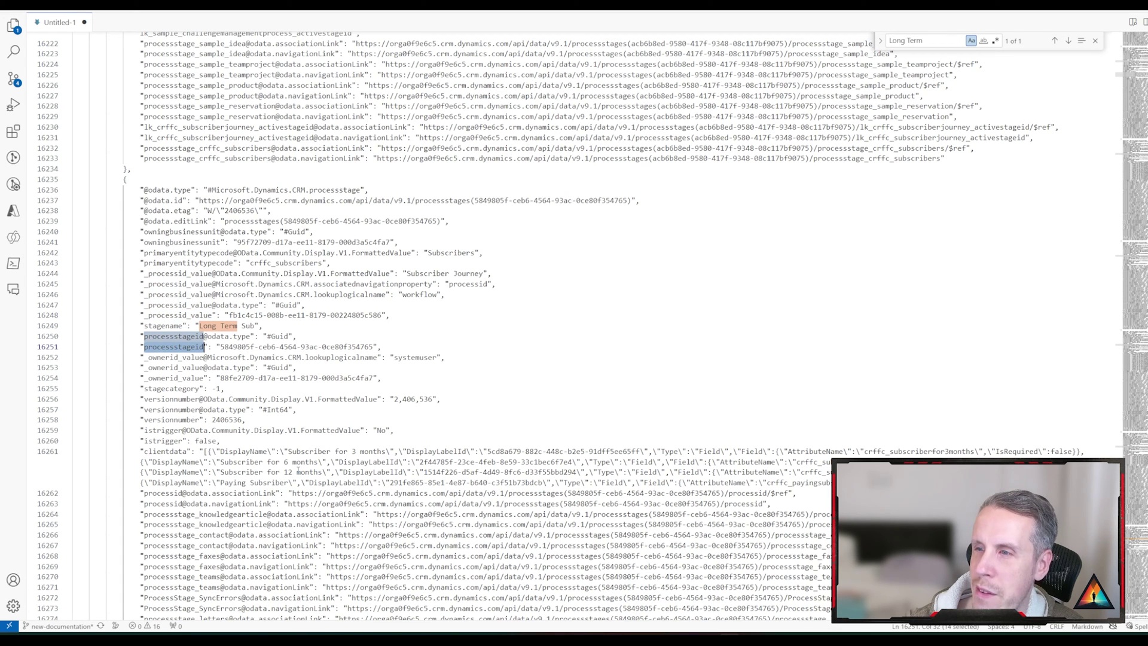
{"action": "key", "text": "ctrl+c"}
{"action": "key", "text": "alt+Tab"}
{"action": "key", "text": "ctrl+v"}
{"action": "type", "text": "eq"}
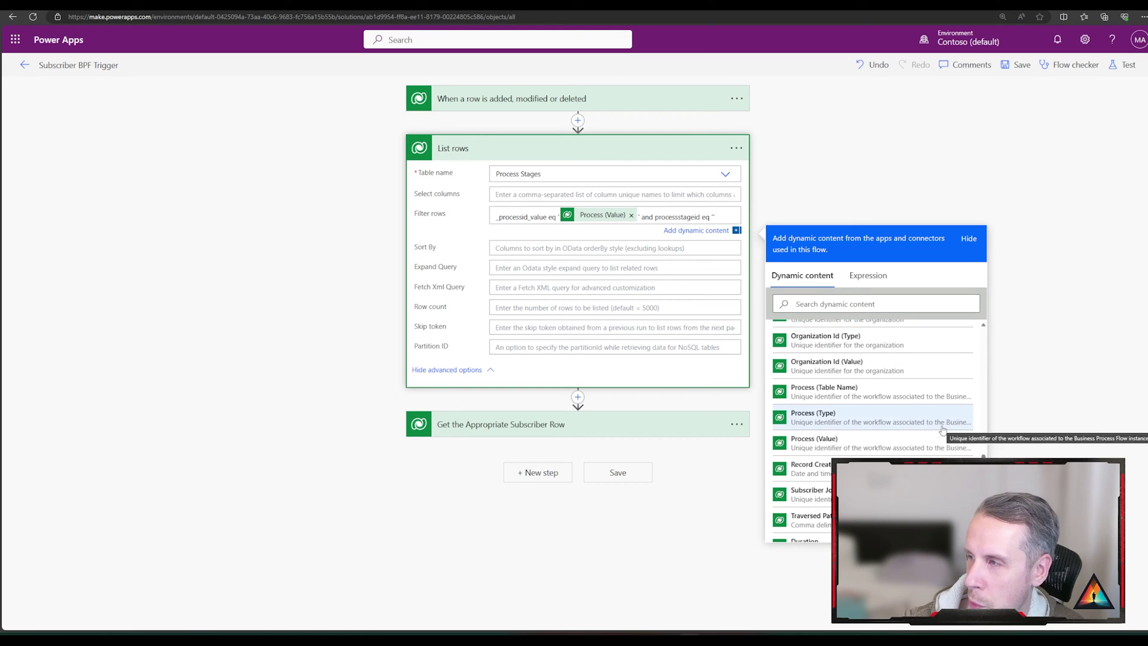
Complete the processstageid condition with the trigger's quoted Active Stage (Value) and rename the action Get BPF Stage.
{"action": "scroll", "coordinate": [943, 442], "scroll_direction": "up", "scroll_amount": 5}
{"action": "scroll", "coordinate": [942, 449], "scroll_direction": "up", "scroll_amount": 5}
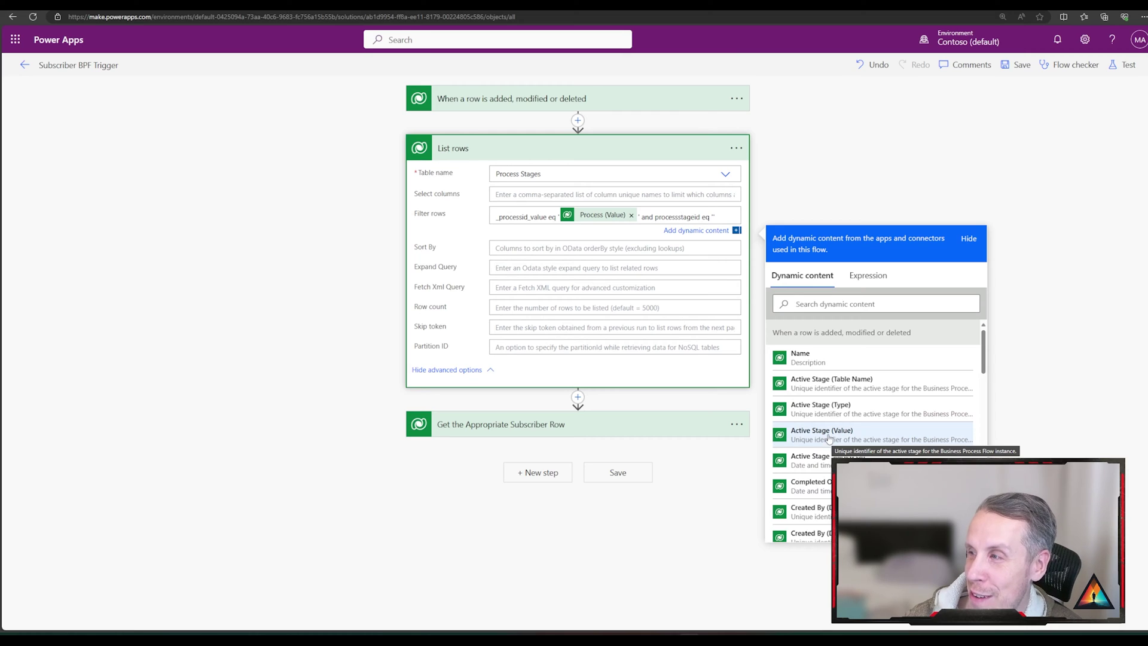
{"action": "left_click", "coordinate": [829, 434]}
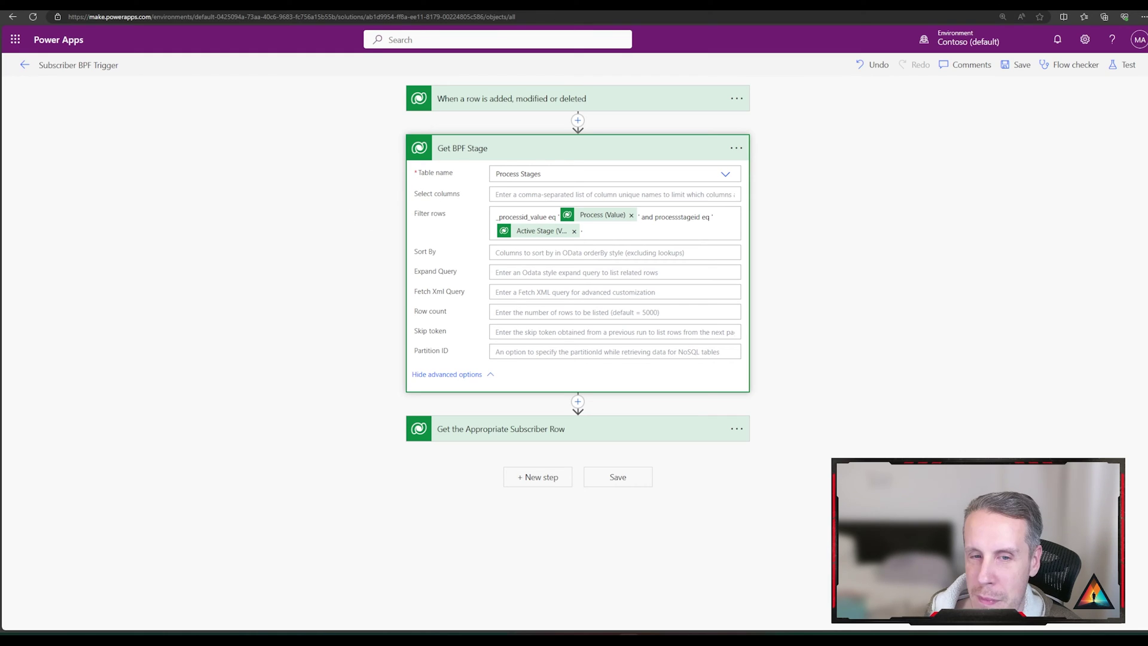
Insert a Compose action after Get BPF Stage and enter the expression outputs('Get_BPF_Stage')?['body/value'][0]?['stagename'] for its inputs.
{"action": "left_click", "coordinate": [578, 401]}
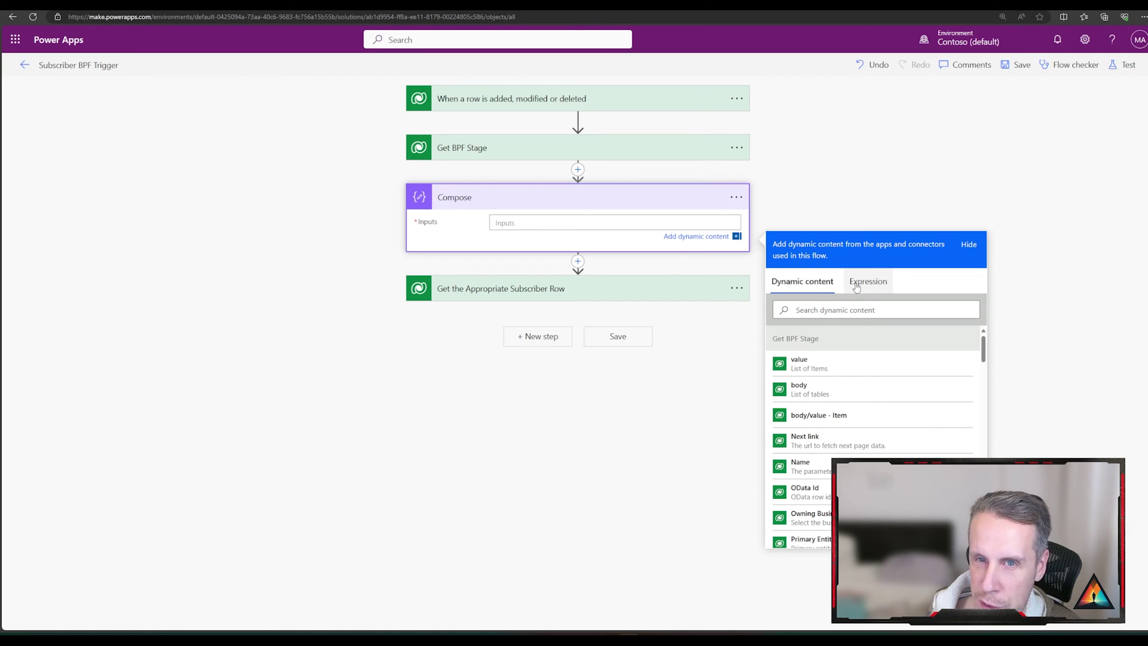
{"action": "left_click", "coordinate": [856, 288]}
{"action": "left_click", "coordinate": [934, 323]}
{"action": "key", "text": "ctrl+v"}
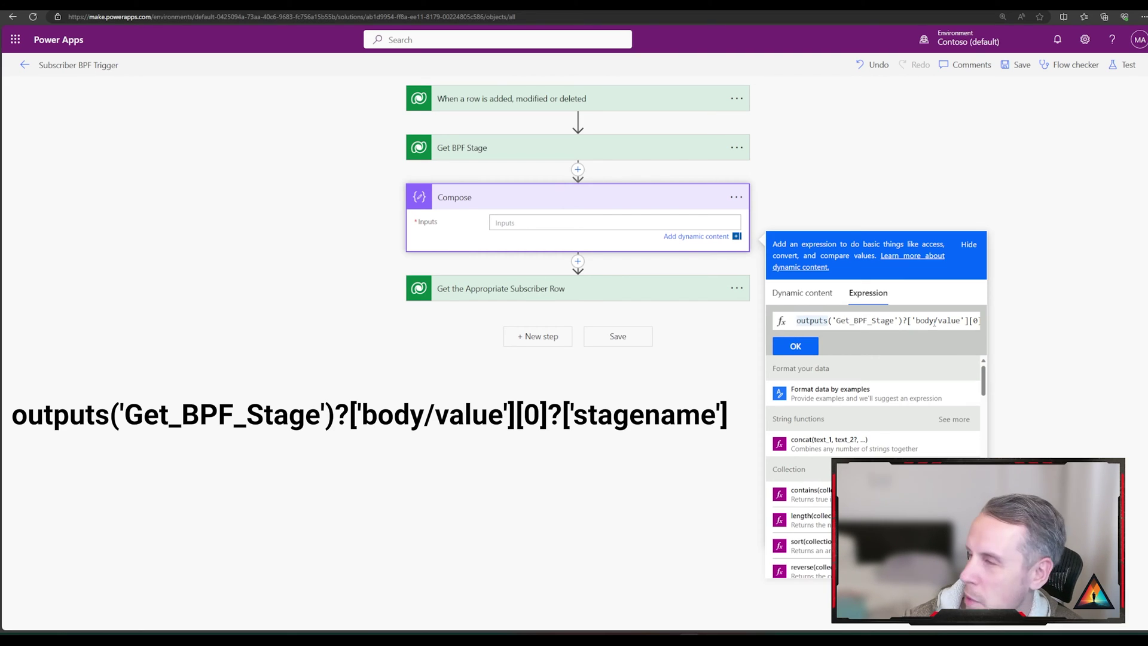
Examine the Compose expression from the referenced action name through body/value and the first-item index to the stagename field.
{"action": "key", "text": "Right"}
{"action": "key", "text": "Right"}
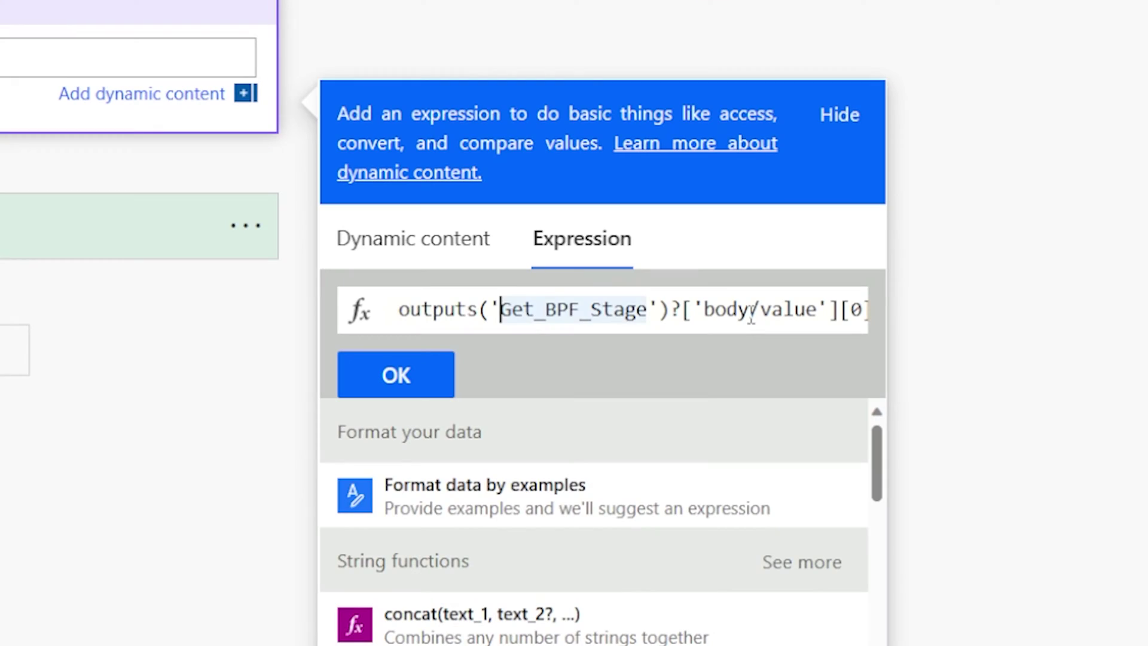
{"action": "key", "text": "ctrl+Right"}
{"action": "key", "text": "ctrl+Right"}
{"action": "key", "text": "ctrl+Right"}
{"action": "key", "text": "ctrl+Right"}
{"action": "key", "text": "ctrl+Right"}
{"action": "key", "text": "ctrl+Right"}
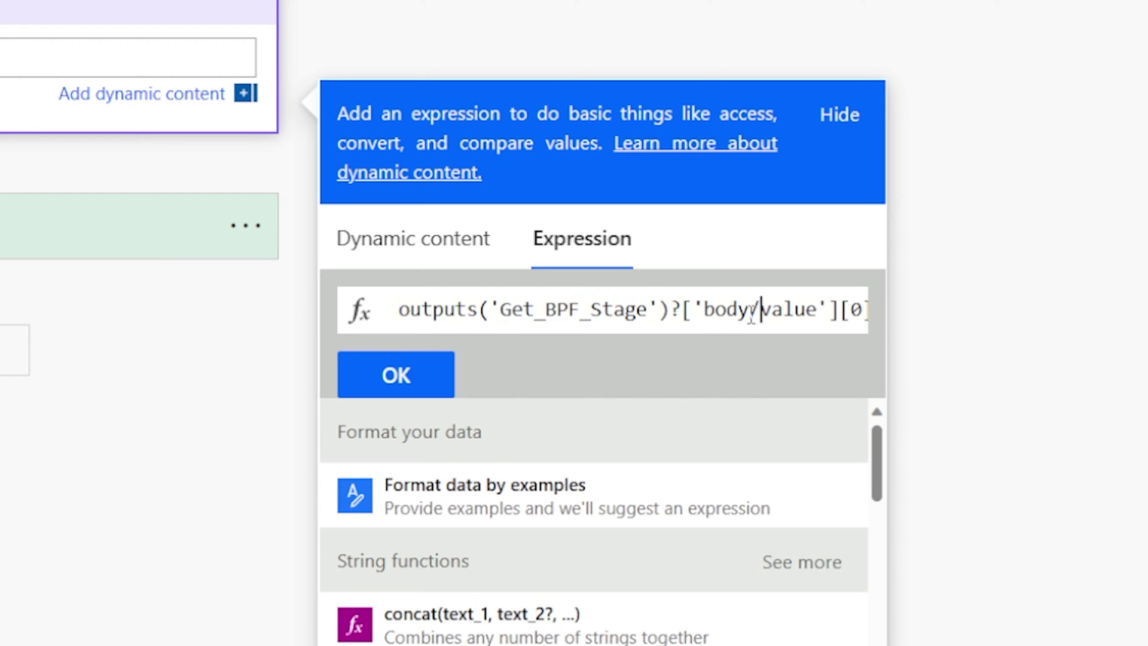
{"action": "key", "text": "End"}
{"action": "type", "text": "?['stagename"}
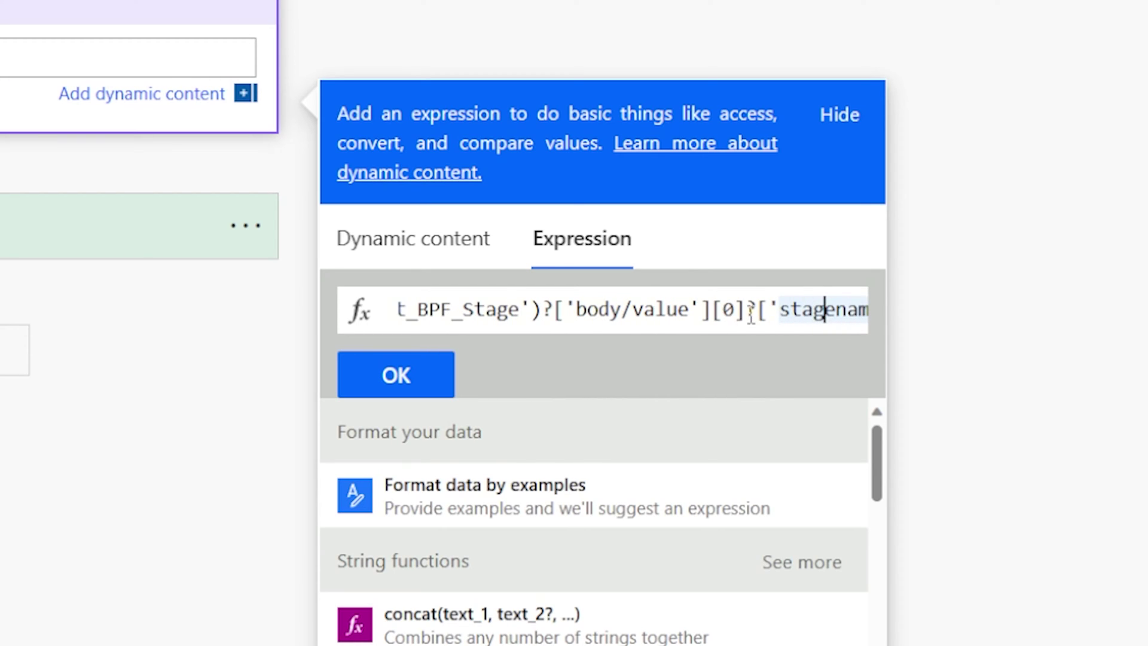
{"action": "key", "text": "Right"}
{"action": "key", "text": "Right"}
{"action": "key", "text": "Right"}
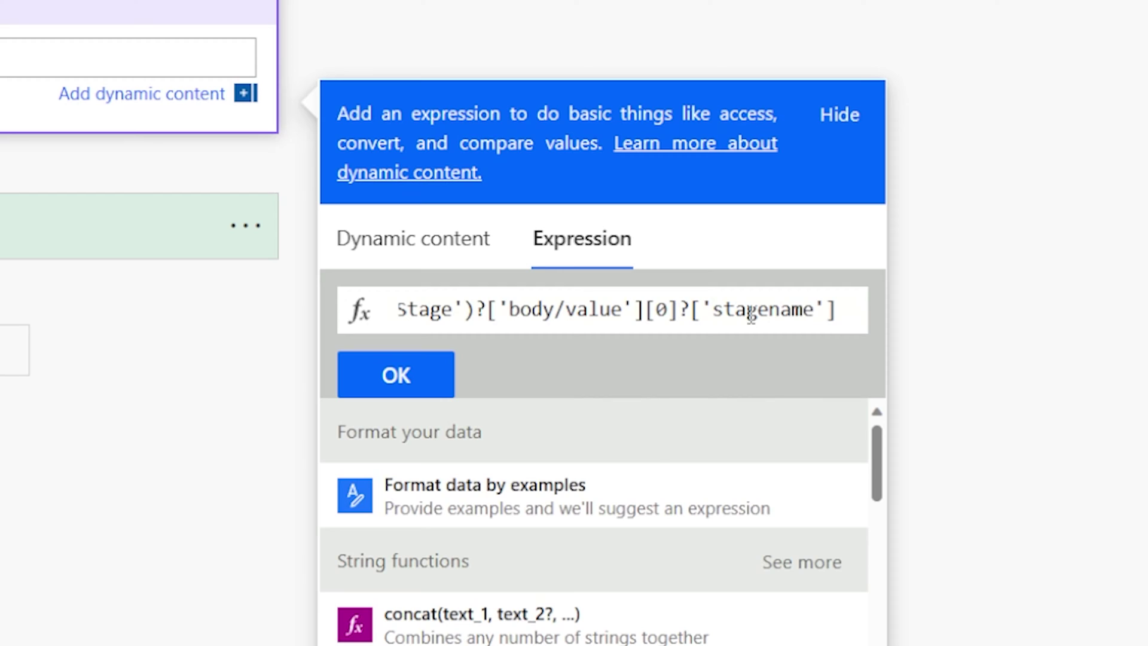
Apply the stage name expression to the Compose inputs and test the flow.
{"action": "left_click", "coordinate": [359, 368]}
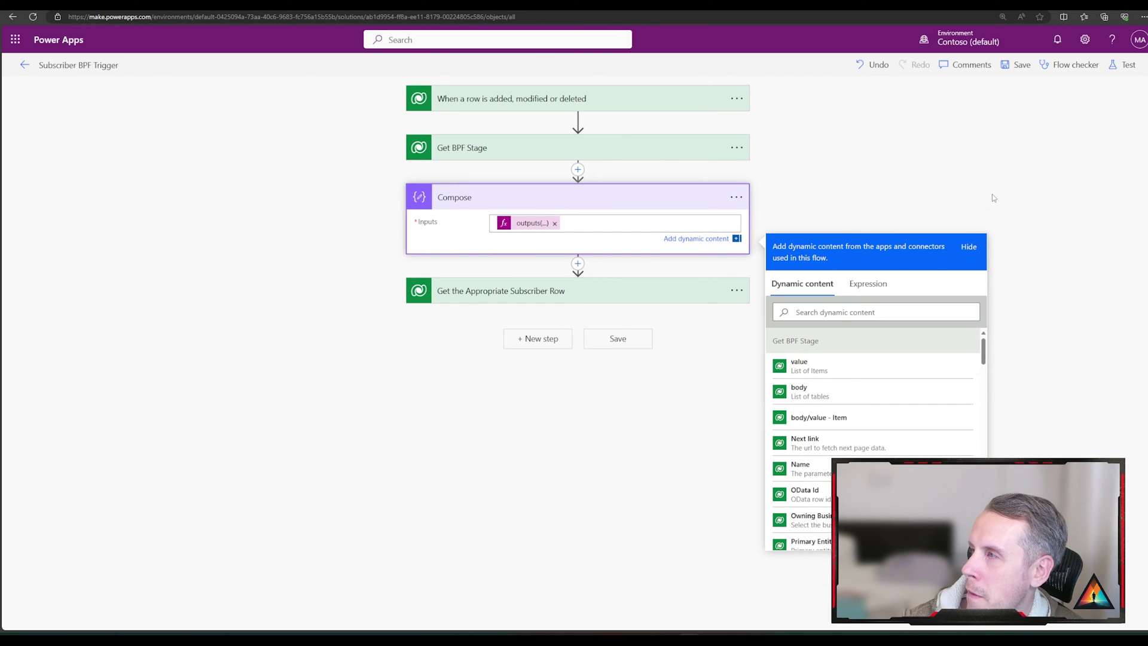
{"action": "left_click", "coordinate": [994, 205]}
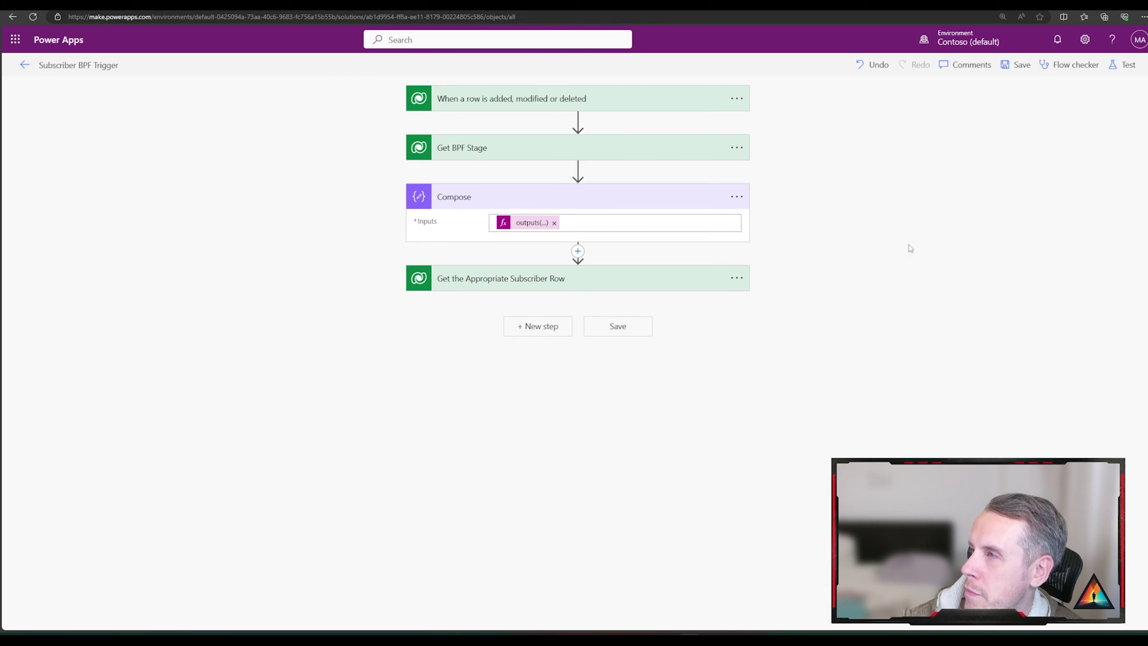
{"action": "left_click", "coordinate": [1128, 65]}
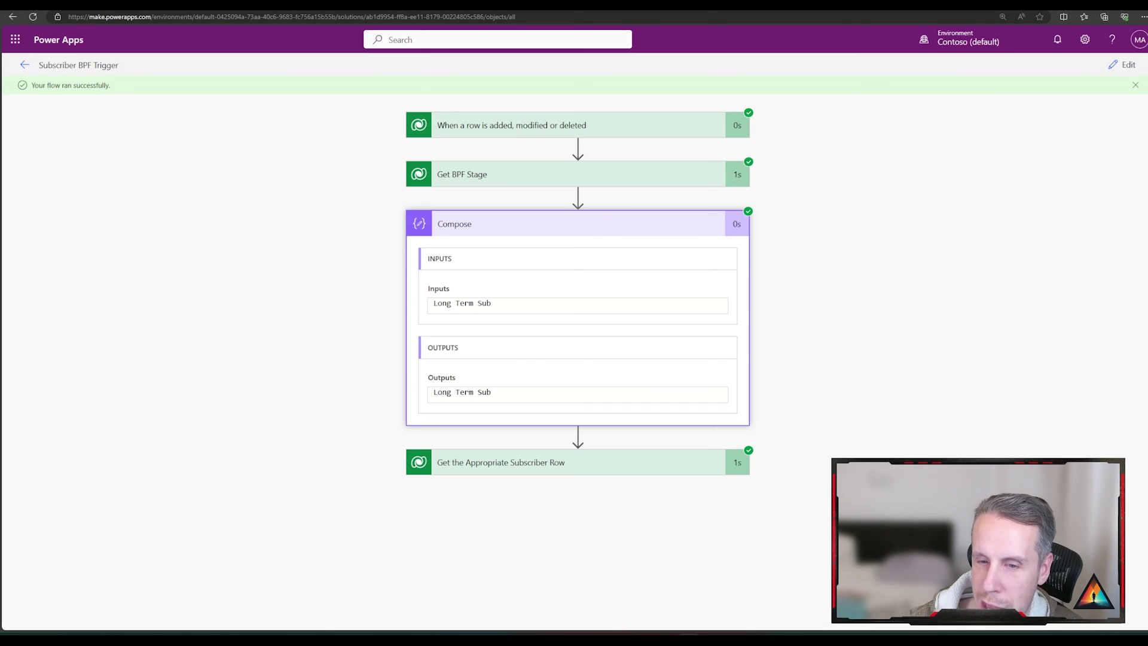
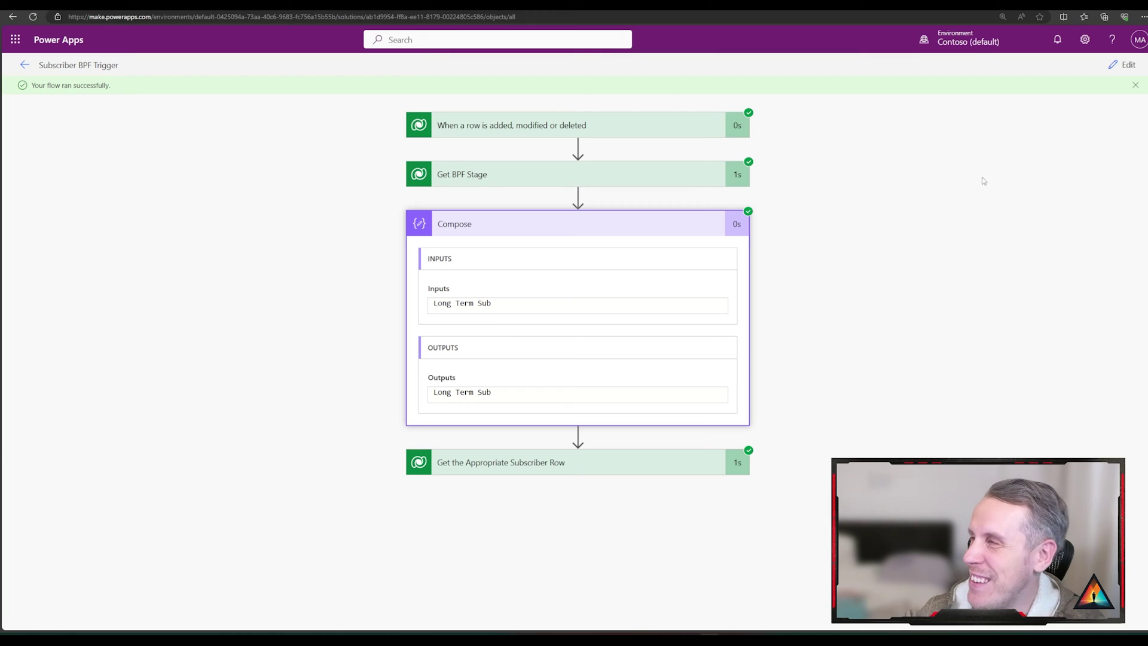
Return to editing the flow and insert a Switch action between Compose and Get the Appropriate Subscriber Row.
{"action": "left_click", "coordinate": [1125, 66]}
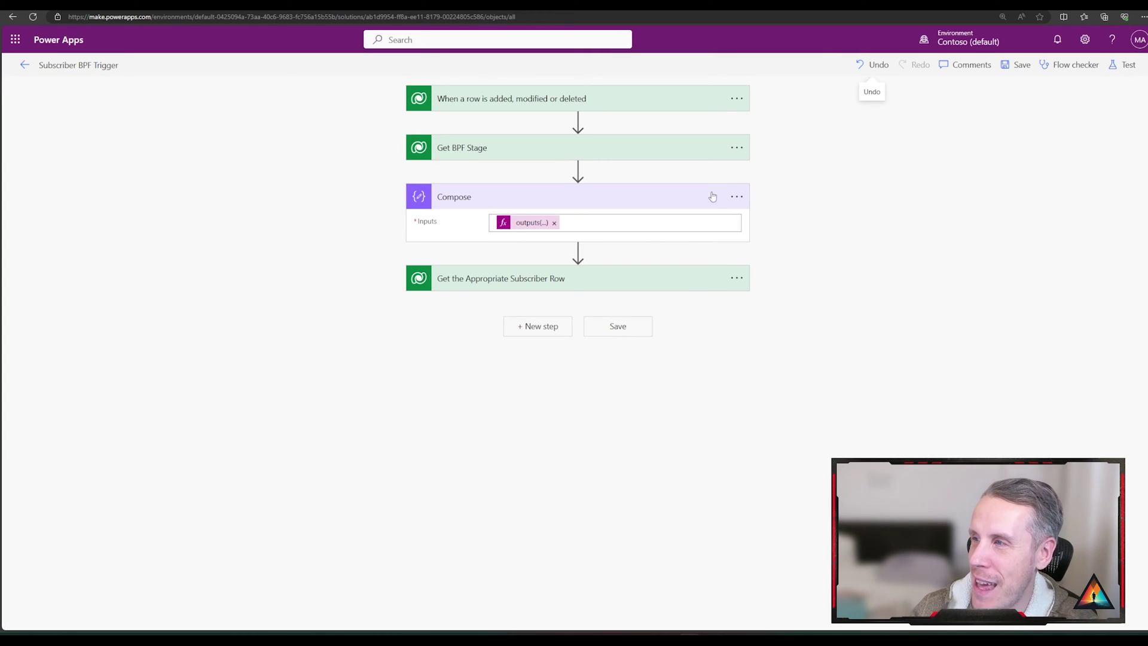
{"action": "left_click", "coordinate": [577, 251]}
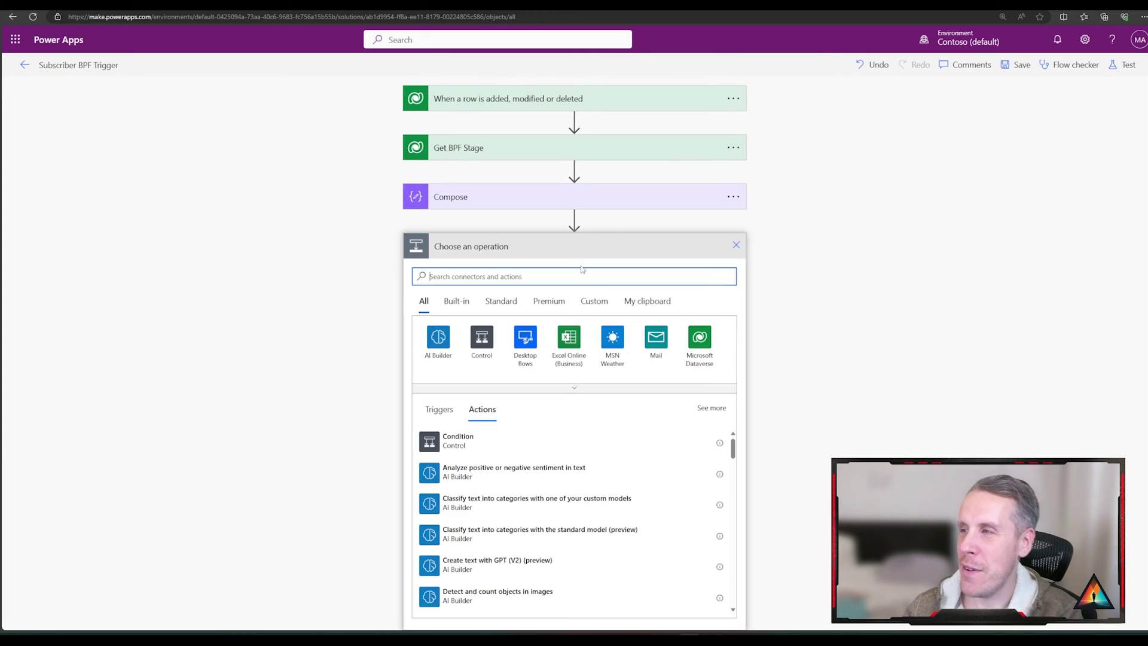
{"action": "left_click", "coordinate": [519, 294]}
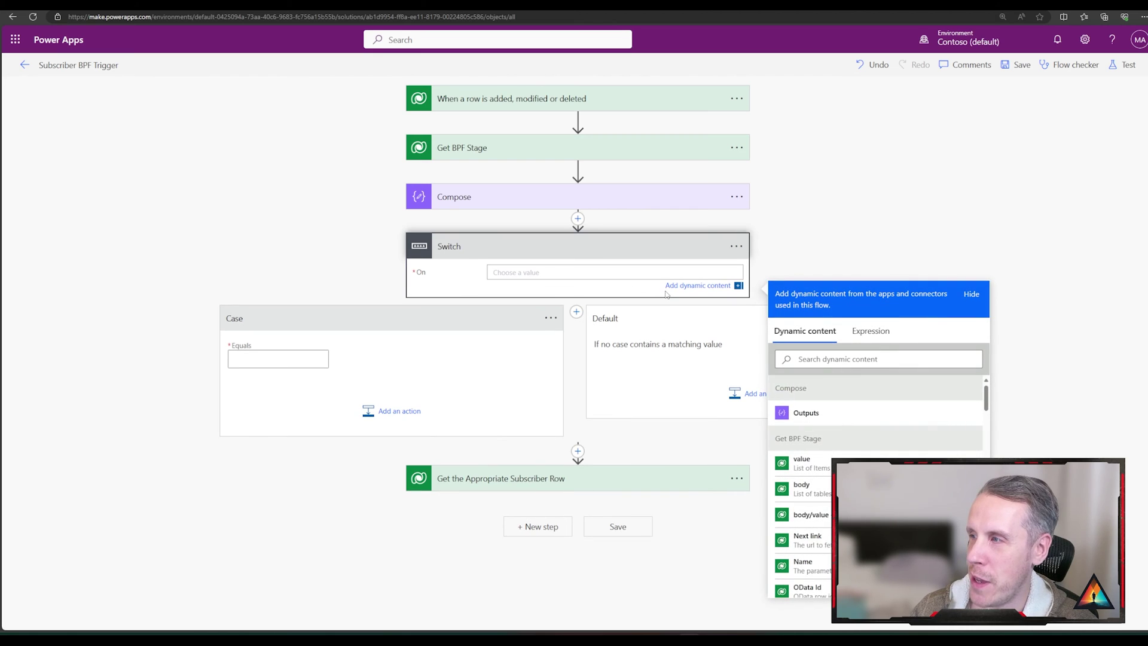
Rename the Compose action BPF Stage Name and use its Outputs as the value the Switch evaluates.
{"action": "left_click", "coordinate": [737, 197]}
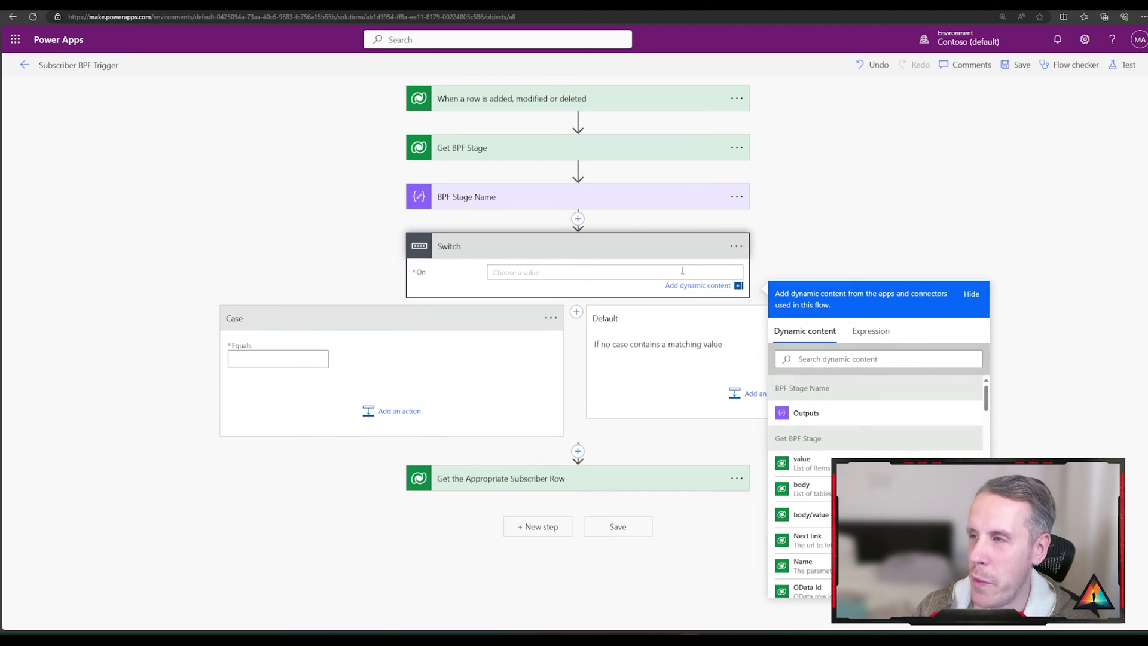
{"action": "left_click", "coordinate": [805, 413]}
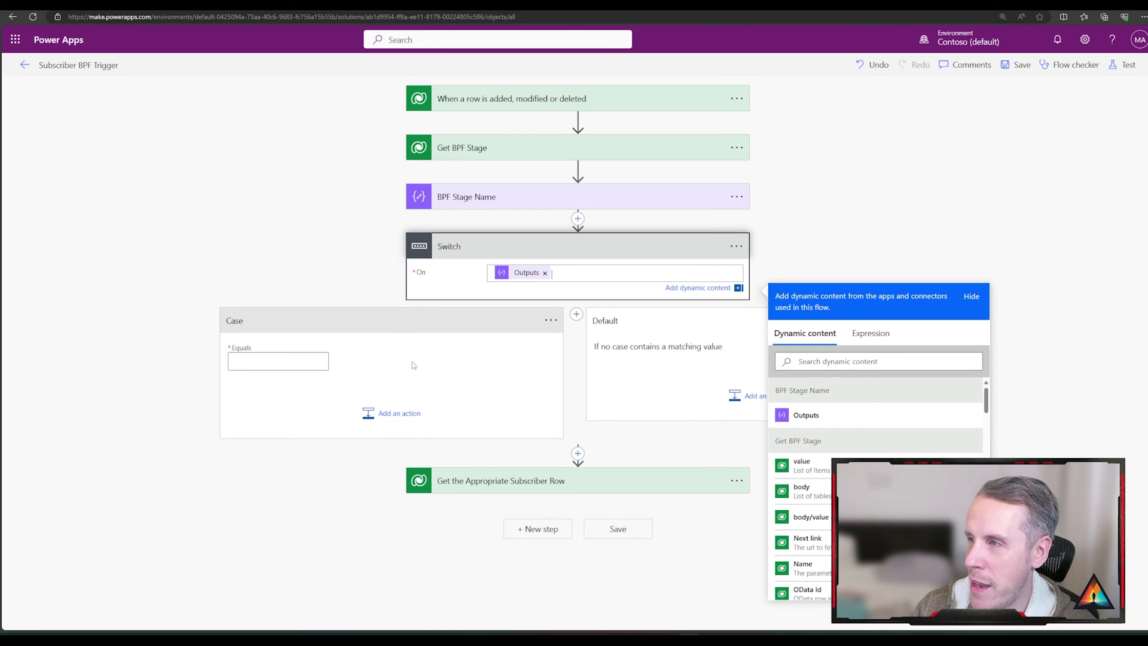
Set the first Switch case to equal New Subscriber and add a second case equal to Watching Content.
{"action": "left_click", "coordinate": [293, 359]}
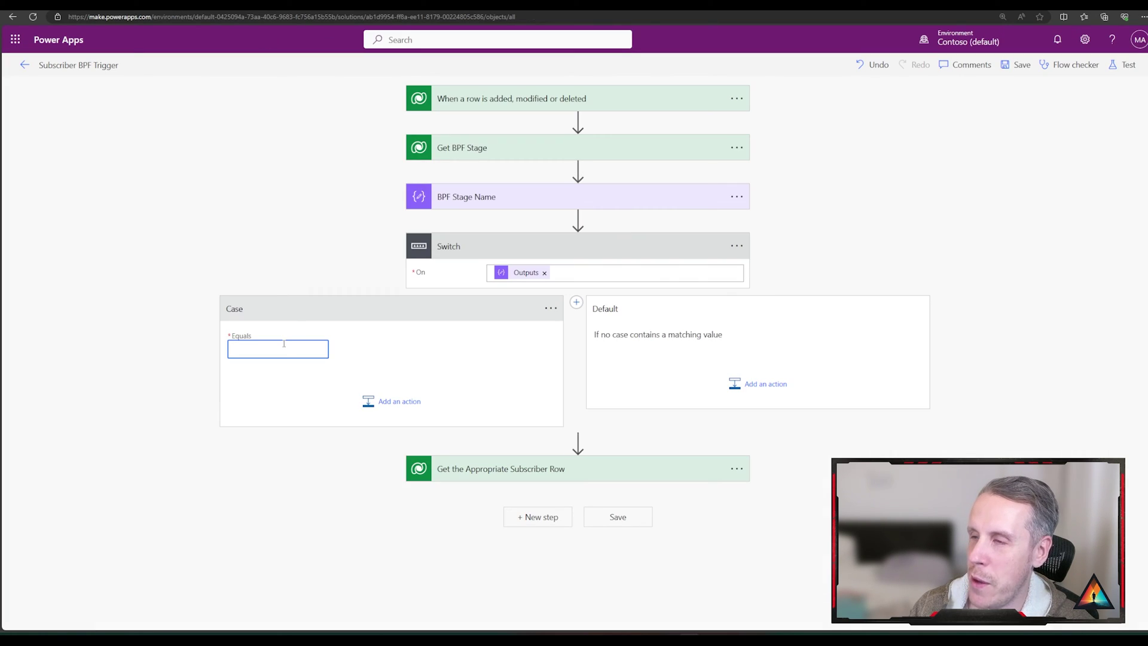
{"action": "type", "text": "New Subscriber"}
{"action": "left_click", "coordinate": [576, 302]}
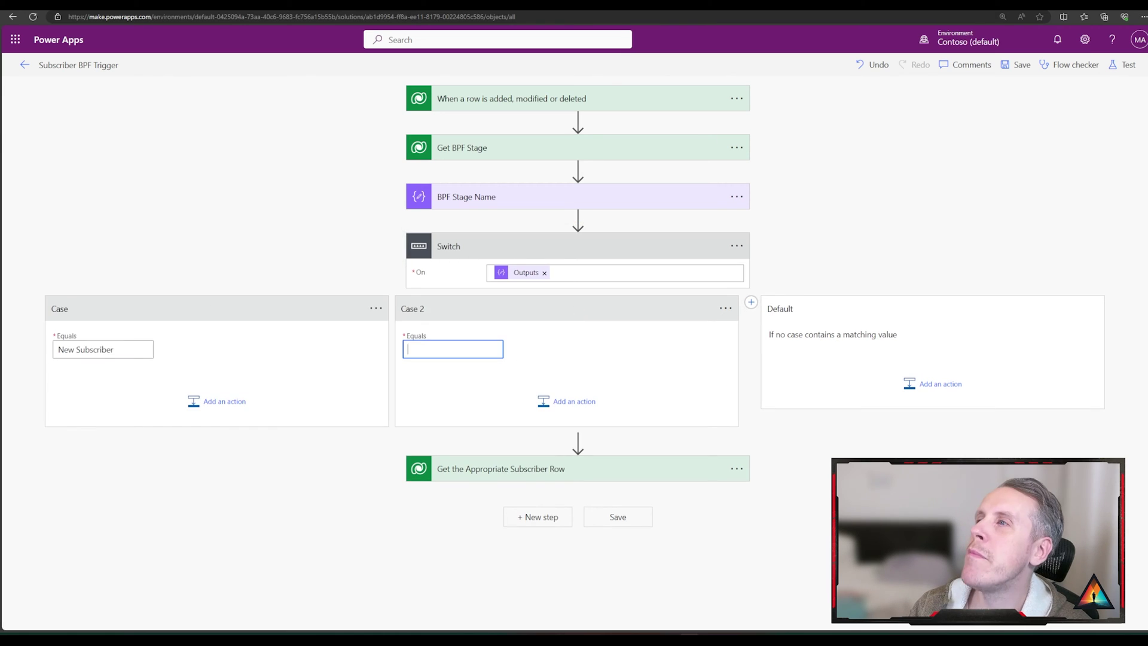
{"action": "type", "text": "Watching Content"}
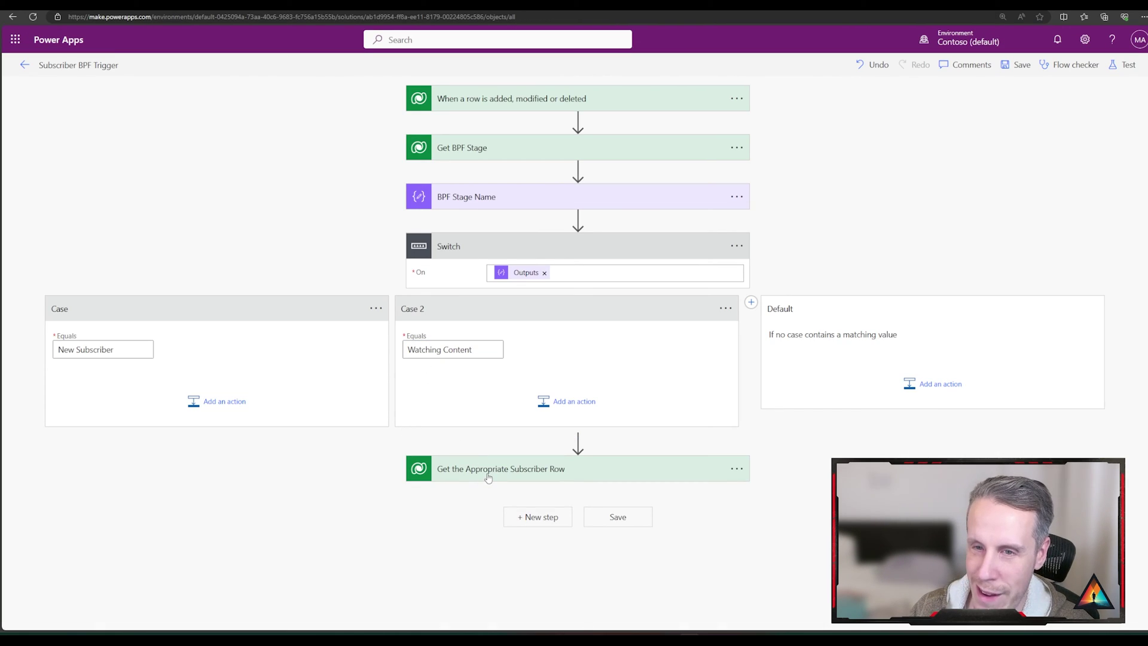
Move Get the Appropriate Subscriber Row into the New Subscriber case and follow it with an Update a row action on the Subscribers table.
{"action": "left_click_drag", "start_coordinate": [489, 477], "coordinate": [172, 379]}
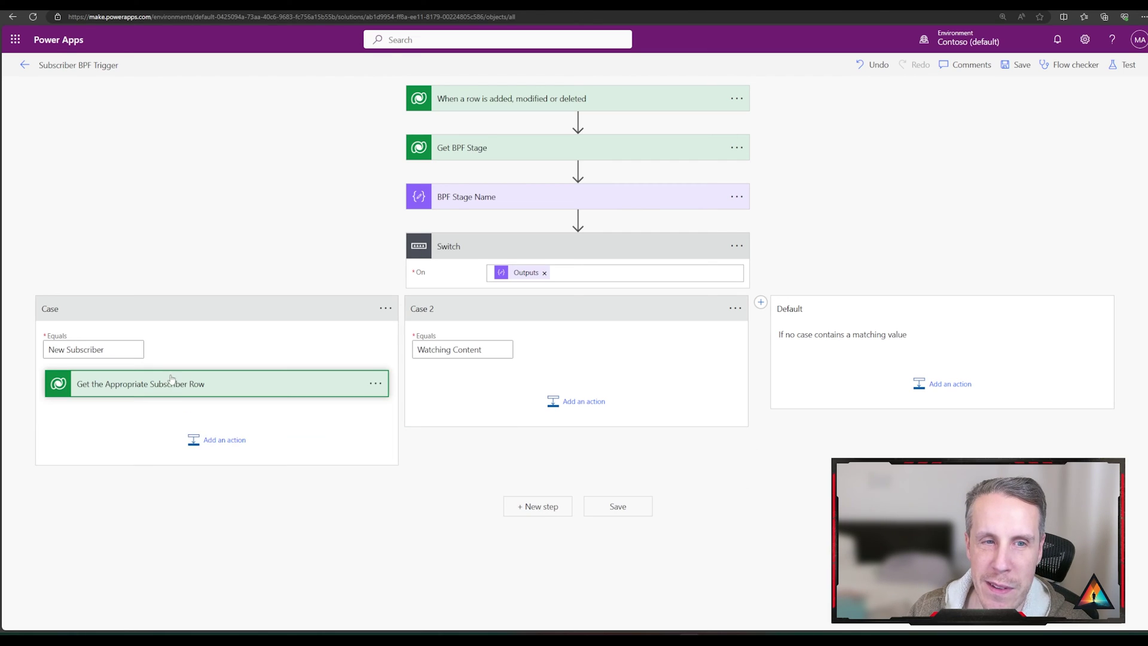
{"action": "left_click", "coordinate": [247, 397]}
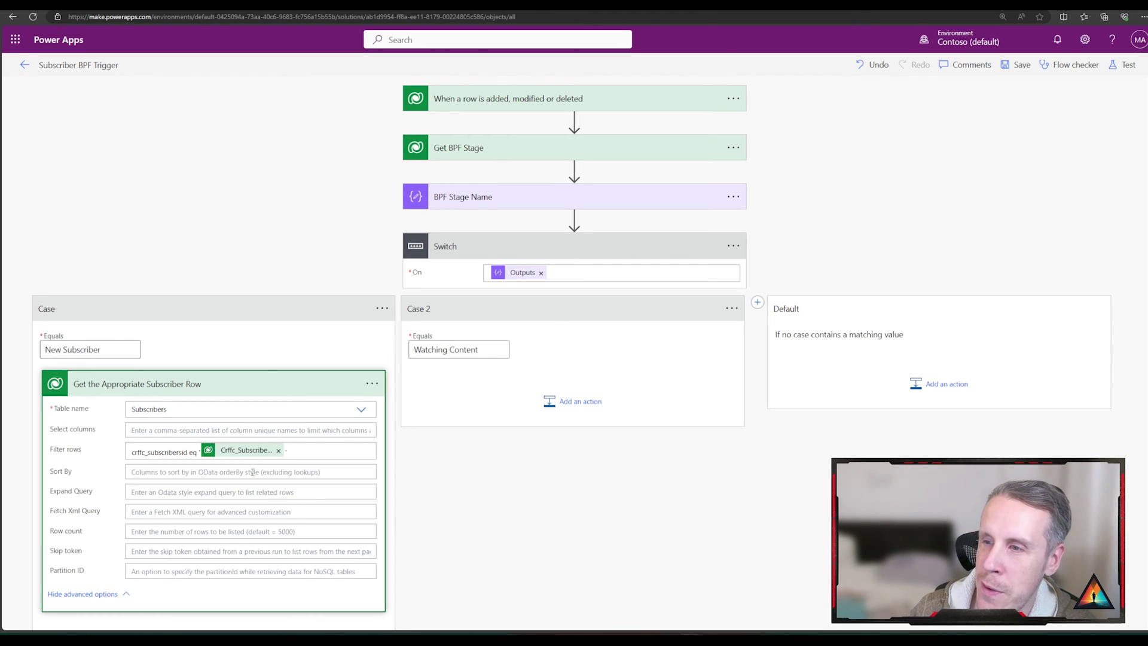
{"action": "scroll", "coordinate": [251, 472], "scroll_direction": "down", "scroll_amount": 2}
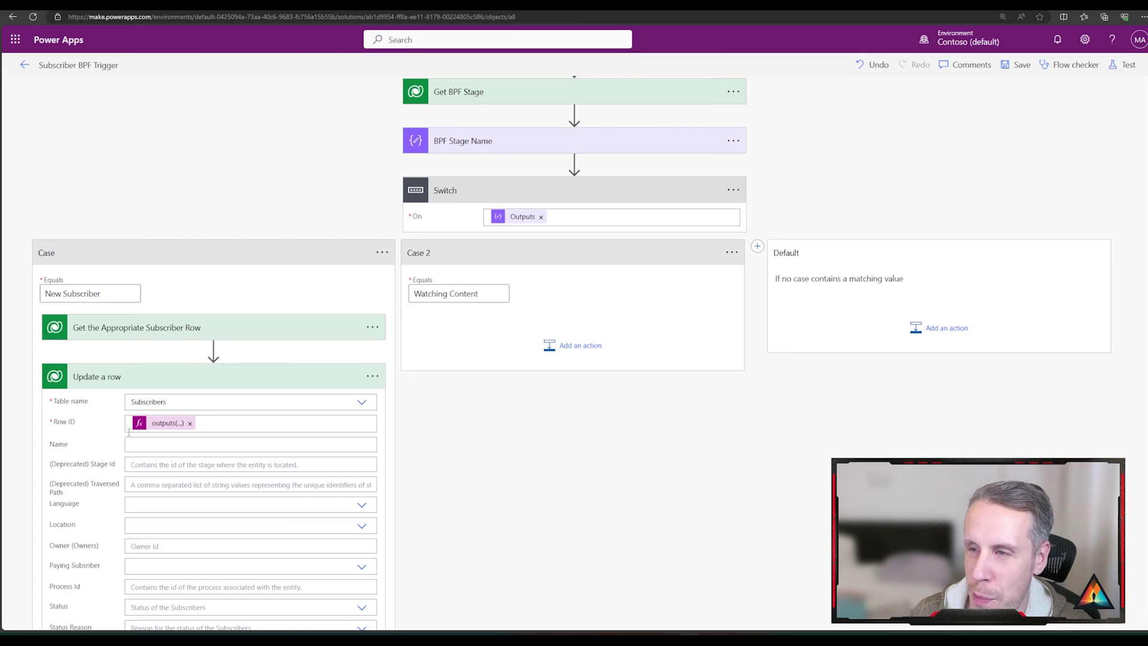
Examine the Row ID expression of the Update a row action, from the referenced subscriber row action to its final field.
{"action": "scroll", "coordinate": [150, 407], "scroll_direction": "down", "scroll_amount": 2}
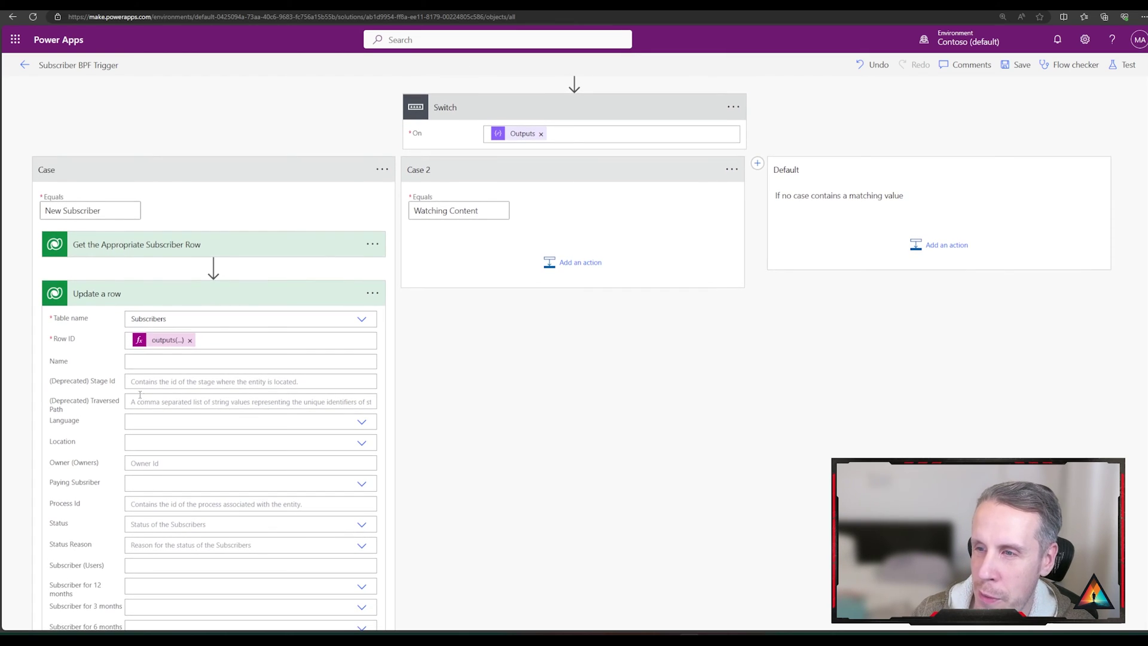
{"action": "left_click", "coordinate": [164, 340]}
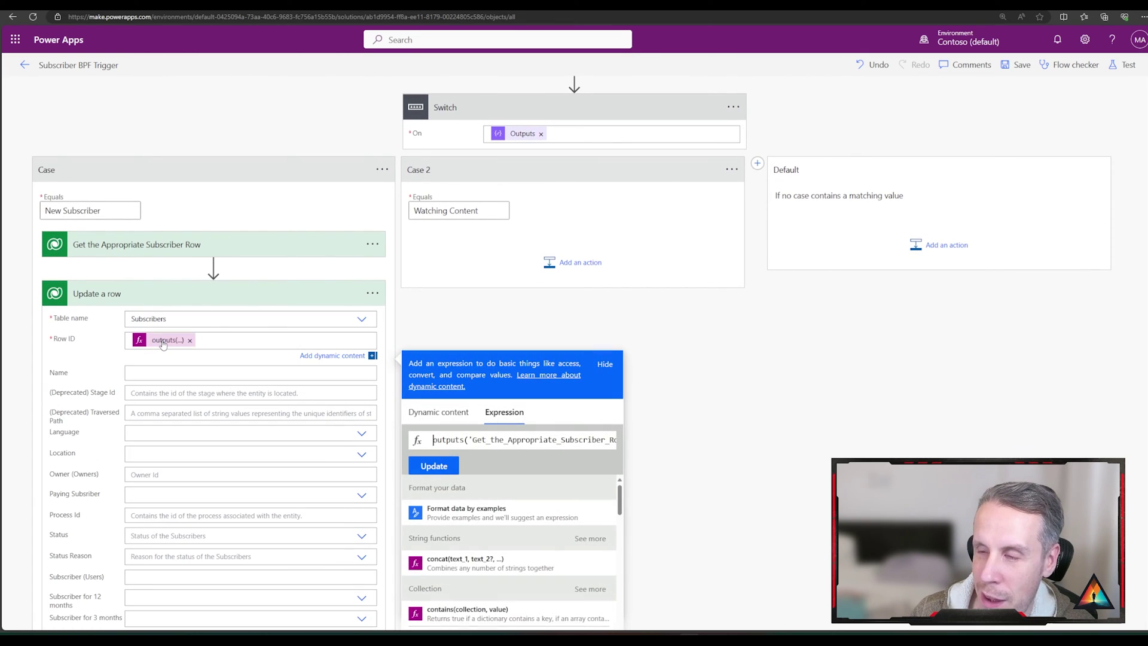
{"action": "left_click", "coordinate": [486, 441]}
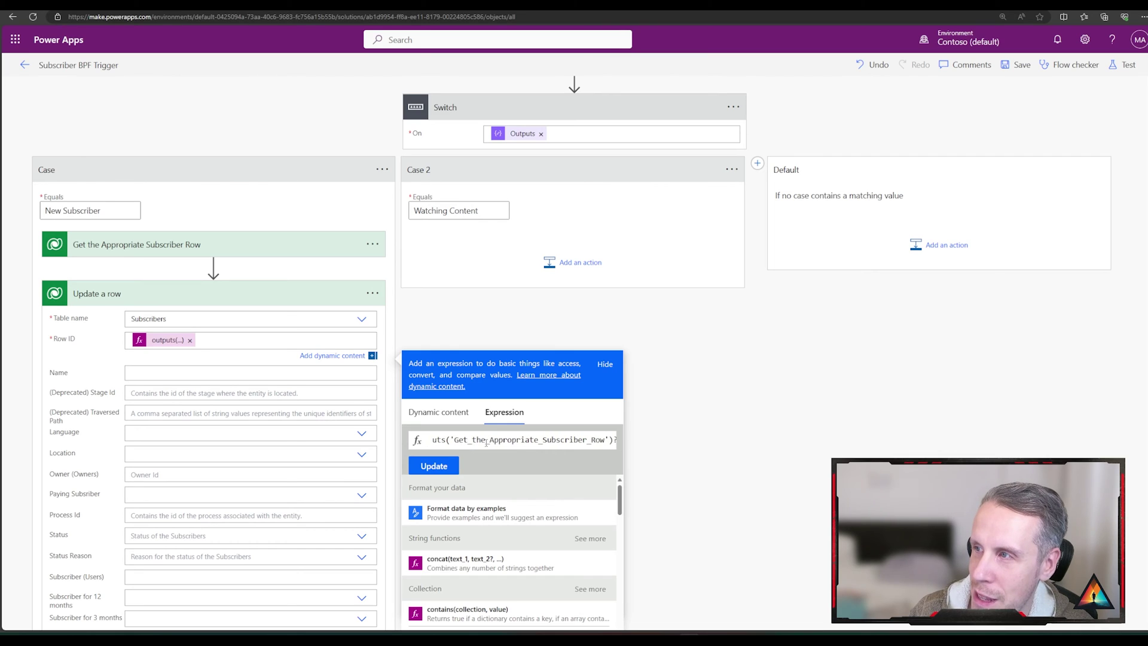
{"action": "key", "text": "End"}
{"action": "key", "text": "Home"}
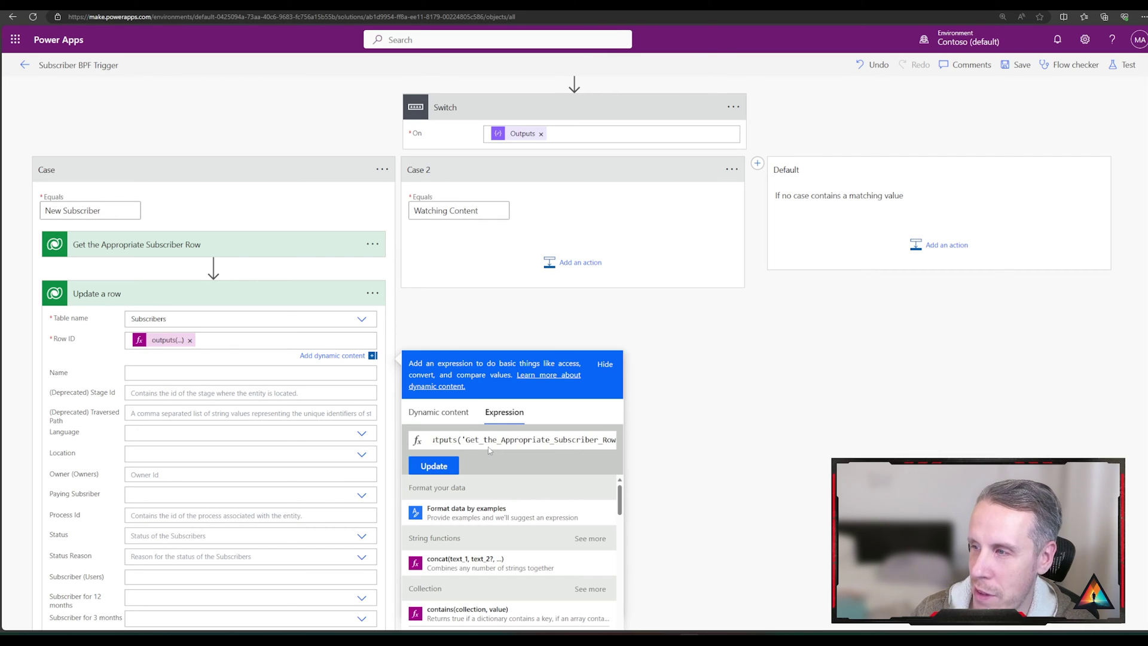
{"action": "key", "text": "Right"}
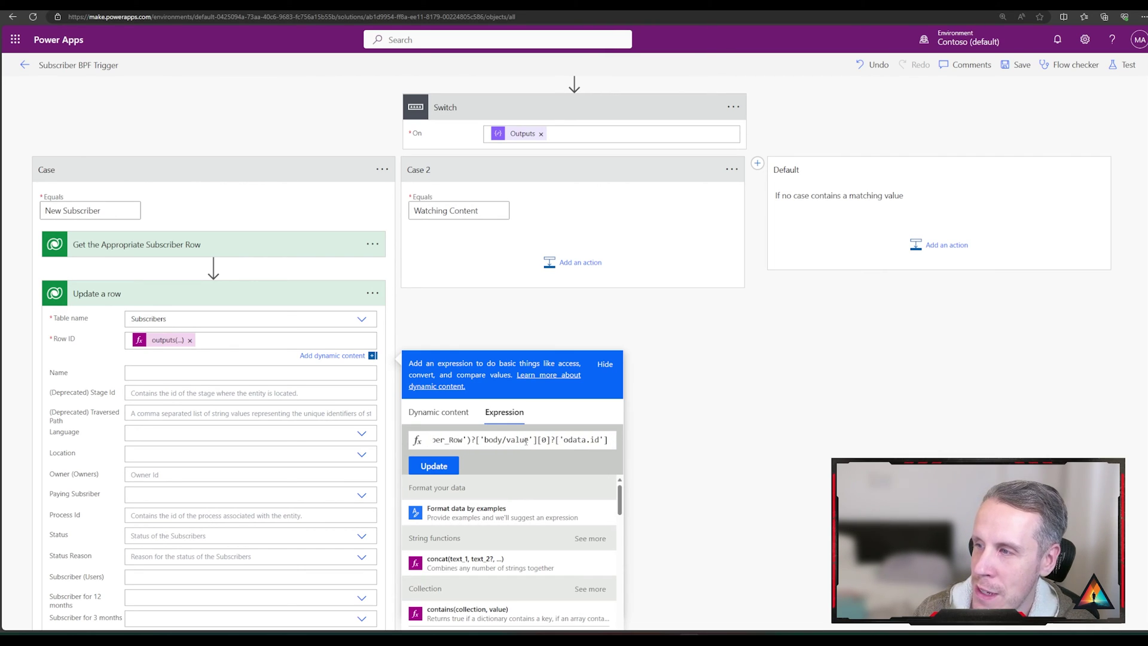
{"action": "key", "text": "Right"}
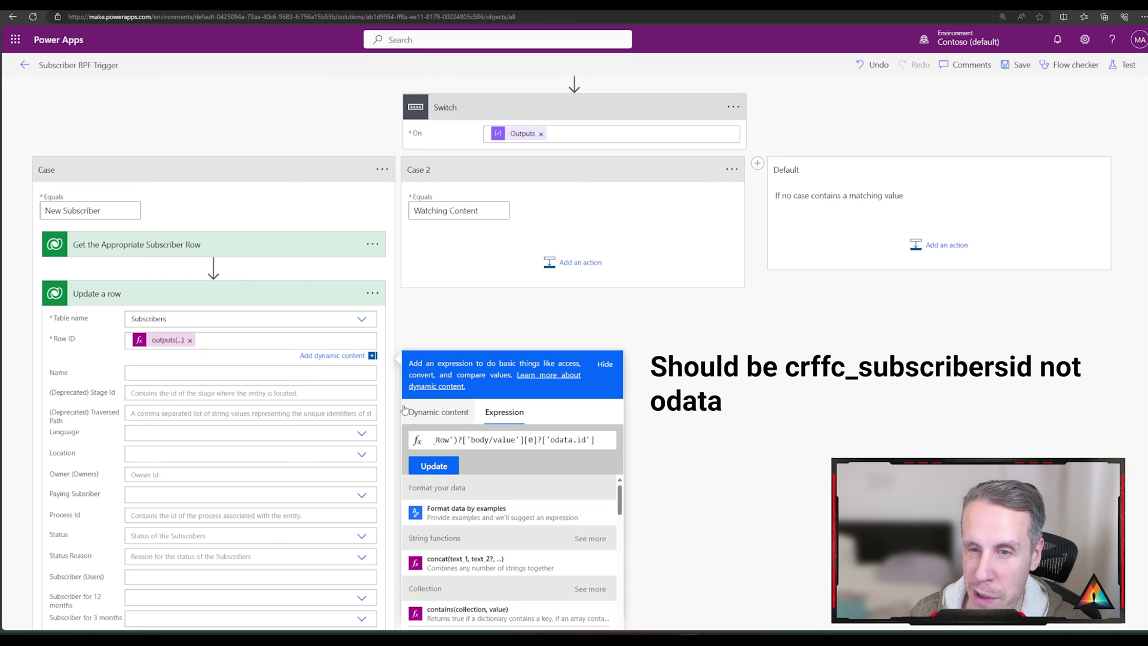
{"action": "left_click", "coordinate": [423, 470]}
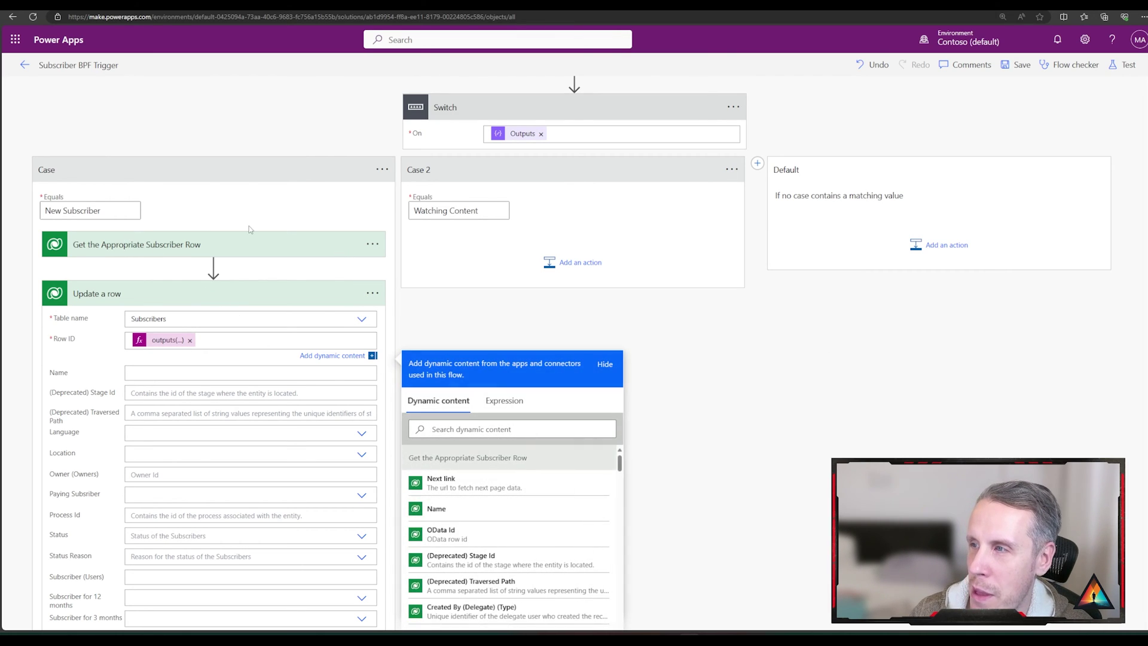
Copy Watching Content from the second case and replace the first case's Equals value with it.
{"action": "left_click", "coordinate": [96, 210]}
{"action": "left_click", "coordinate": [479, 207]}
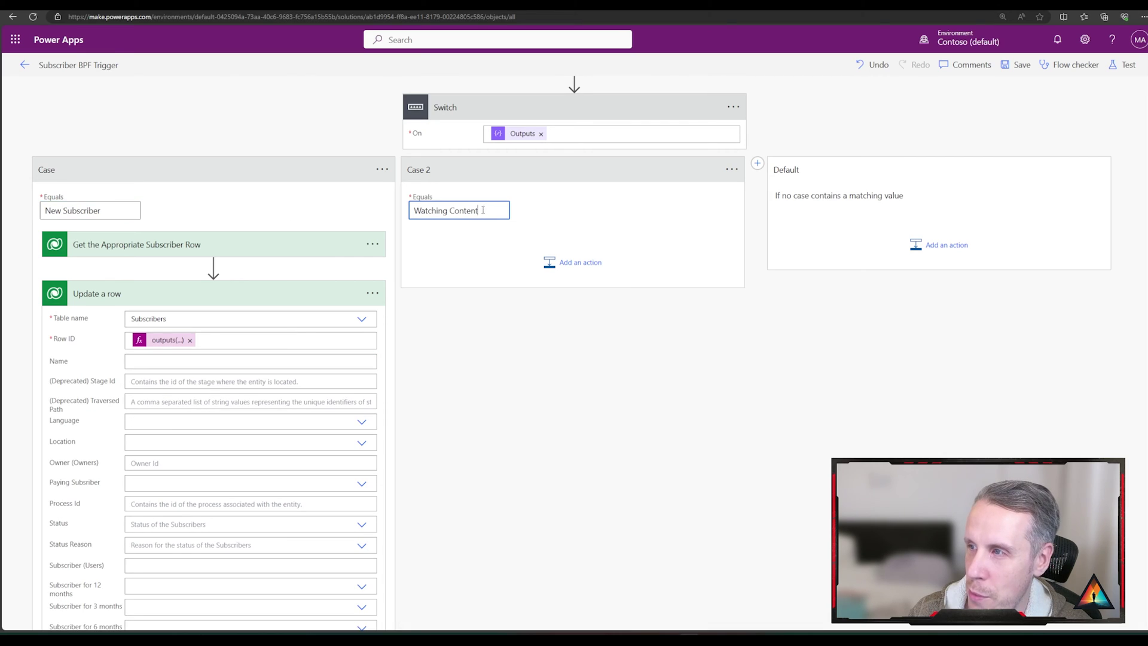
{"action": "key", "text": "ctrl+a"}
{"action": "key", "text": "ctrl+c"}
{"action": "left_click_drag", "start_coordinate": [142, 213], "coordinate": [31, 216]}
{"action": "key", "text": "ctrl+v"}
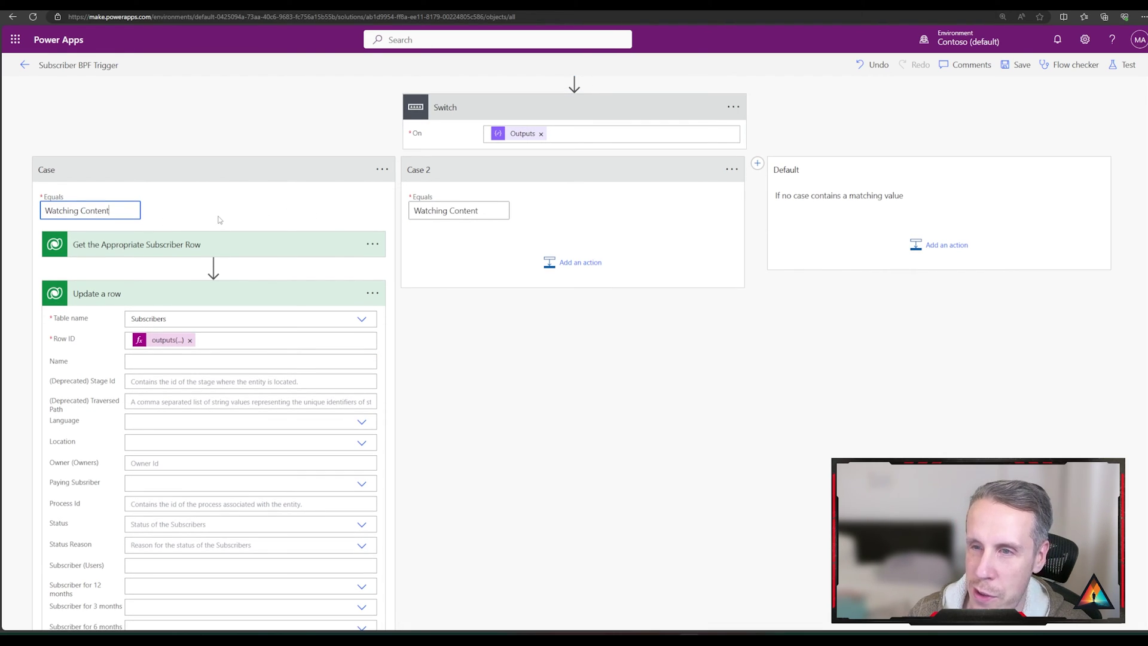
Check the subscriber record's stage names and set the second Switch case to equal Long Term Sub.
{"action": "left_click", "coordinate": [221, 216]}
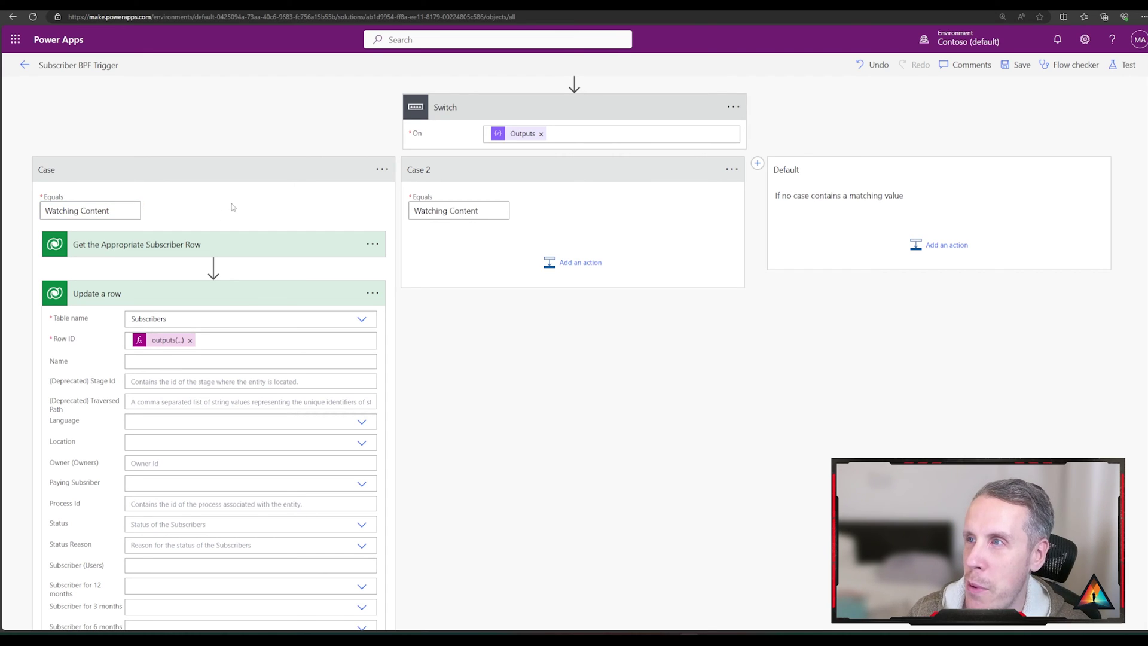
{"action": "key", "text": "ctrl+Tab"}
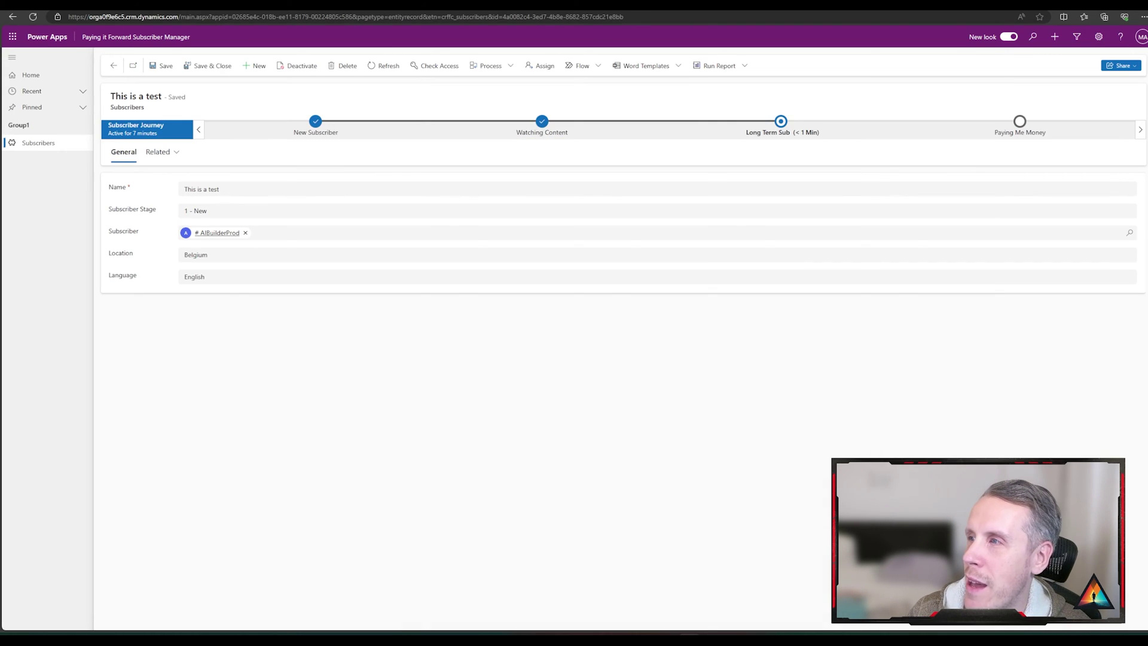
{"action": "key", "text": "ctrl+Tab"}
{"action": "triple_click", "coordinate": [503, 205]}
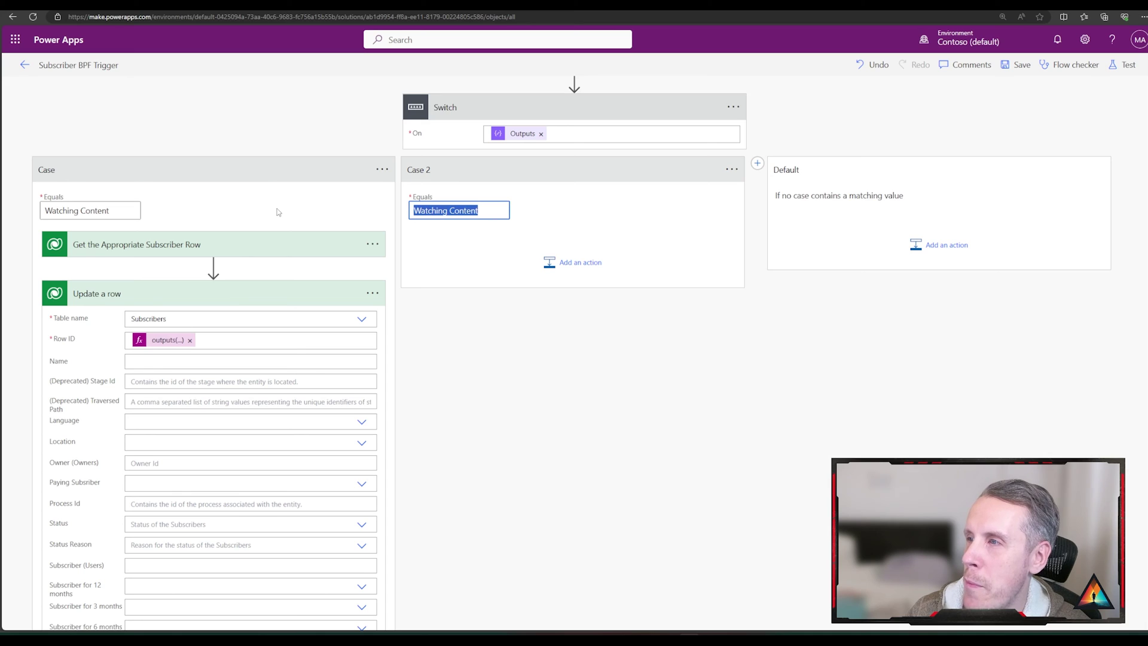
{"action": "type", "text": "Long Term Sub"}
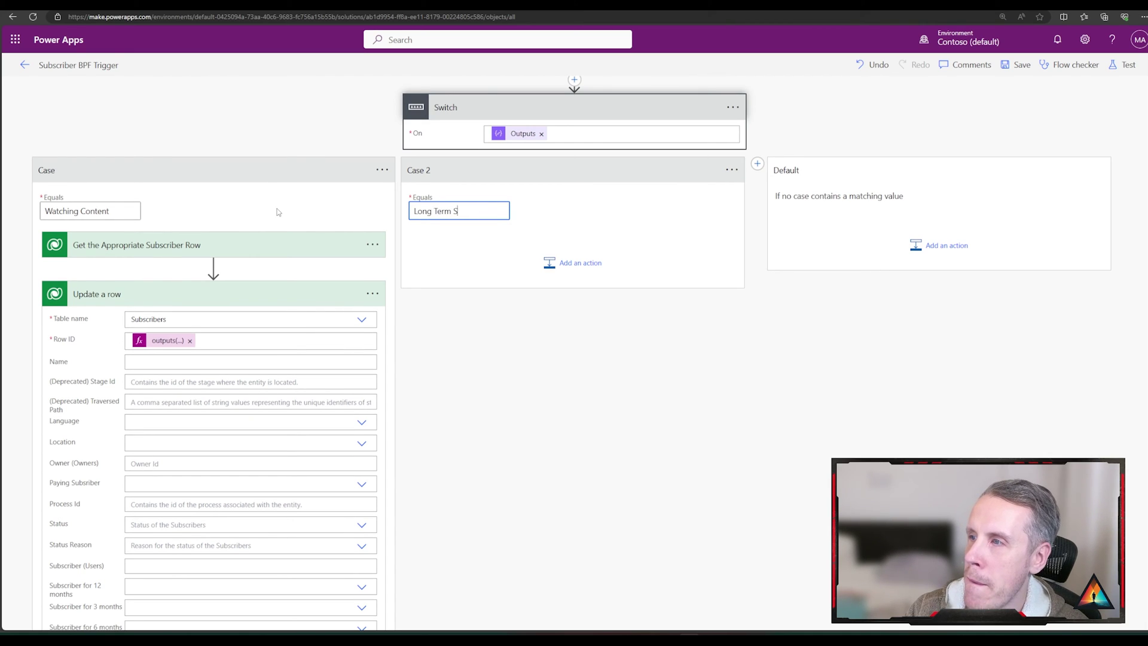
{"action": "left_click", "coordinate": [400, 382]}
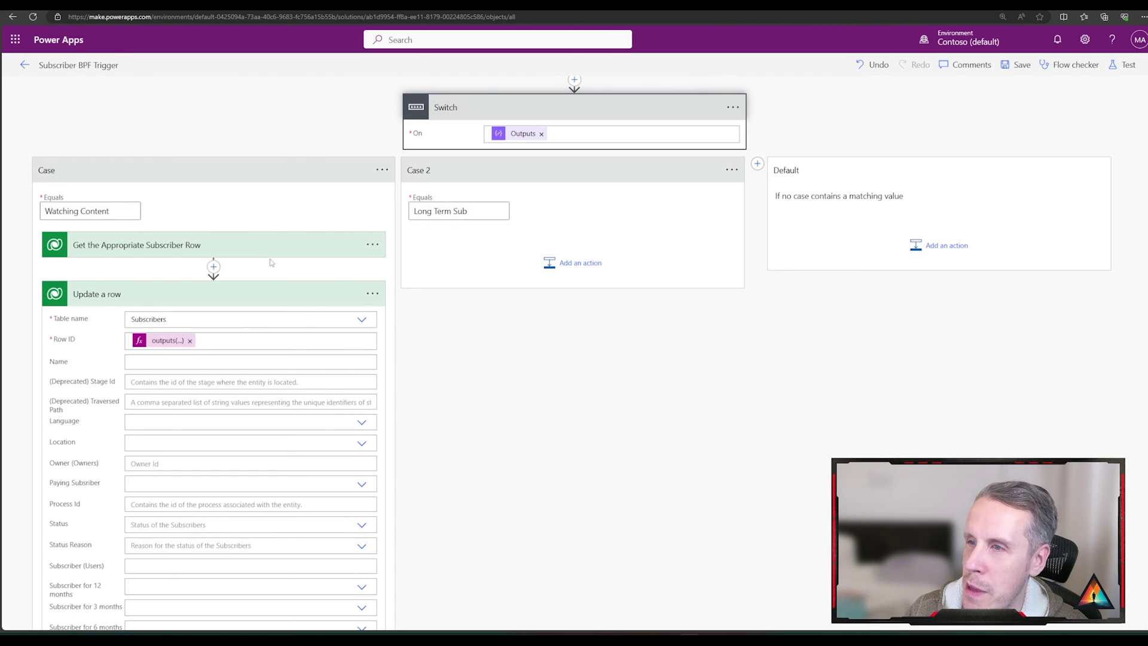
Set Subscriber Stage to 2 - Short Term in the Watching Content case's Update a row action and save the flow.
{"action": "scroll", "coordinate": [152, 304], "scroll_direction": "down", "scroll_amount": 4}
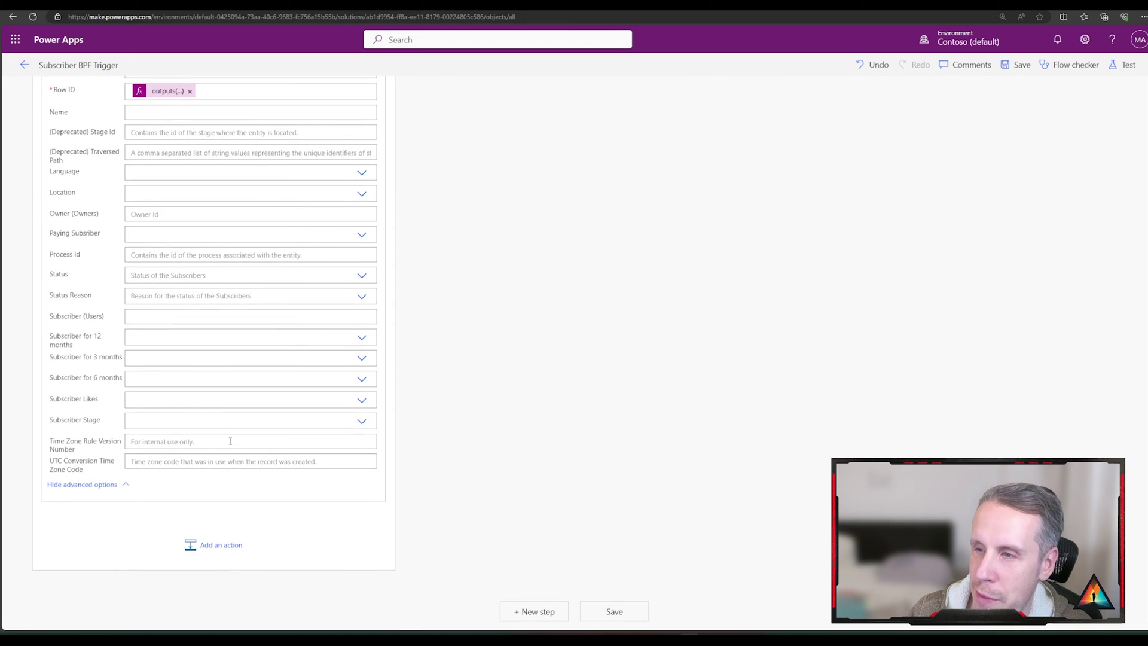
{"action": "left_click", "coordinate": [362, 421]}
{"action": "scroll", "coordinate": [221, 460], "scroll_direction": "up", "scroll_amount": 6}
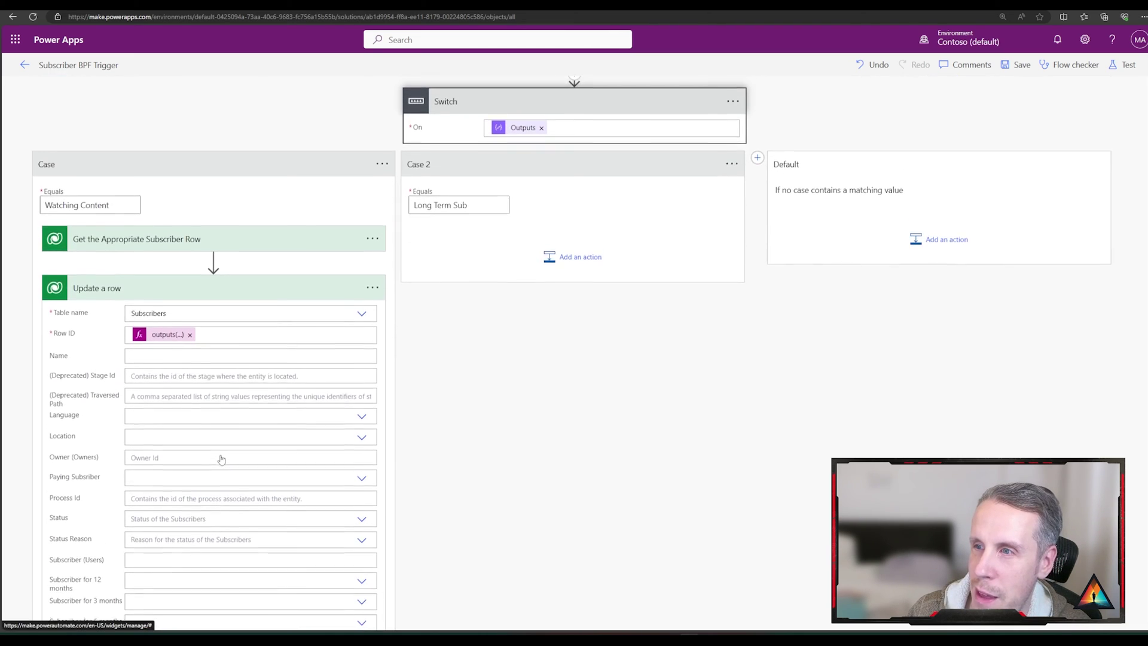
{"action": "scroll", "coordinate": [153, 431], "scroll_direction": "down", "scroll_amount": 6}
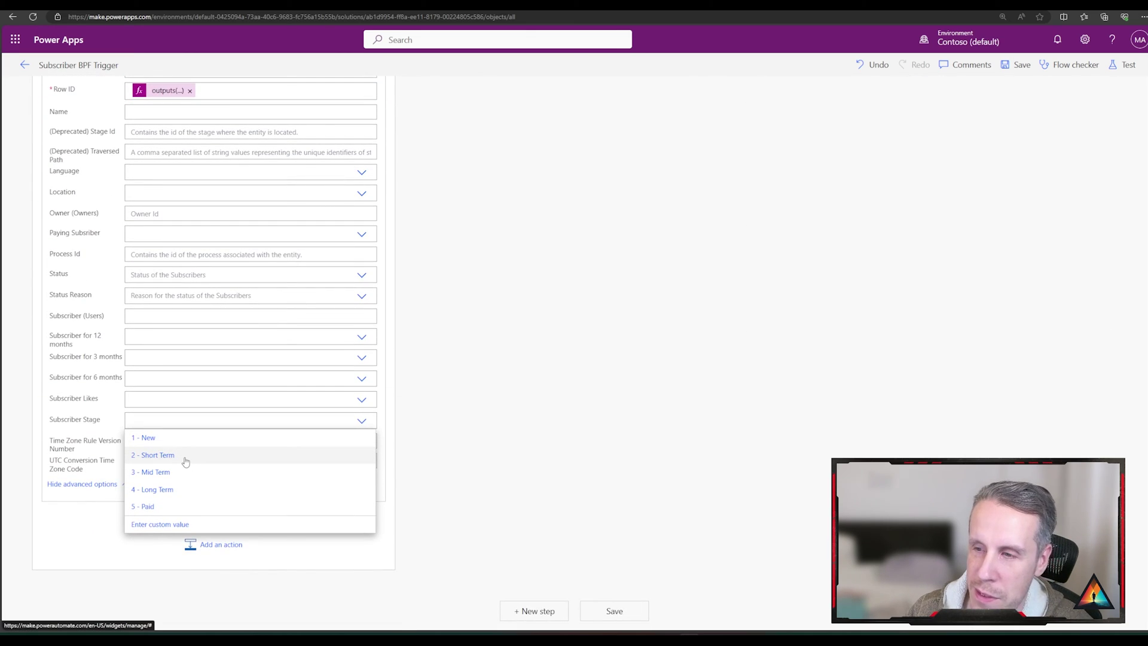
{"action": "left_click", "coordinate": [185, 456]}
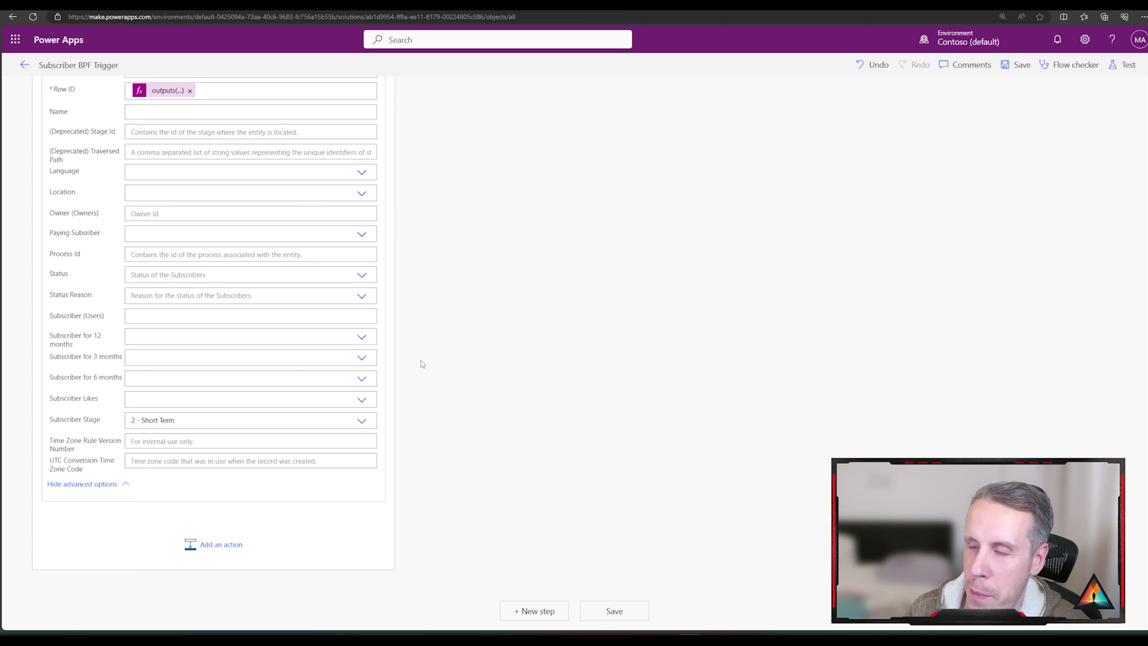
{"action": "scroll", "coordinate": [178, 442], "scroll_direction": "up", "scroll_amount": 6}
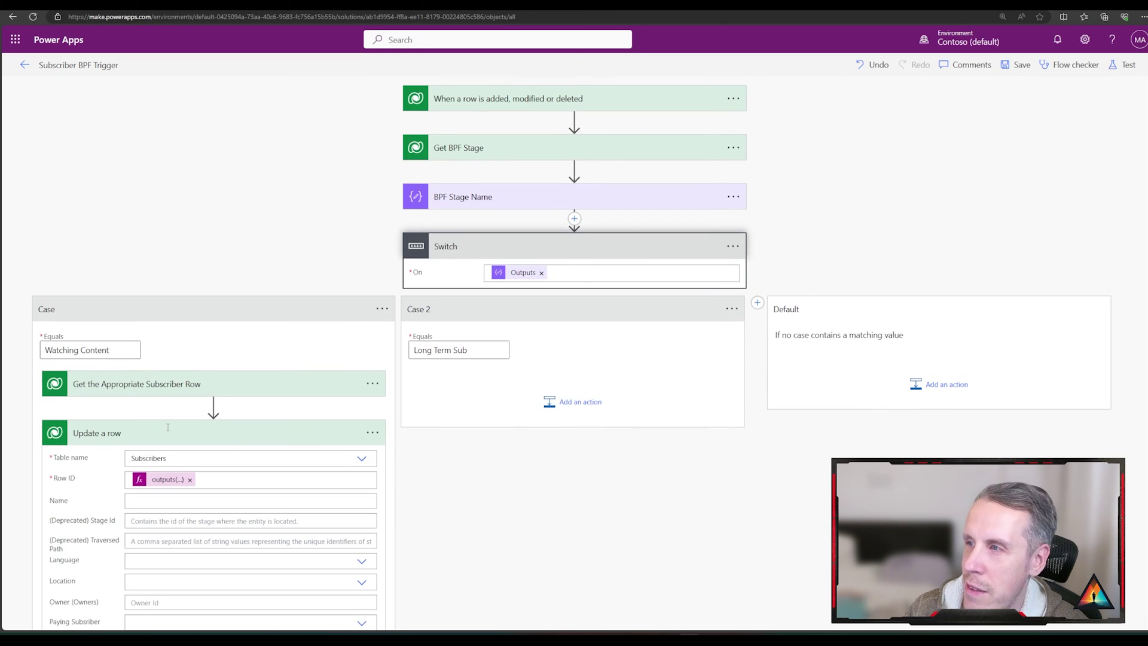
{"action": "left_click", "coordinate": [1018, 66]}
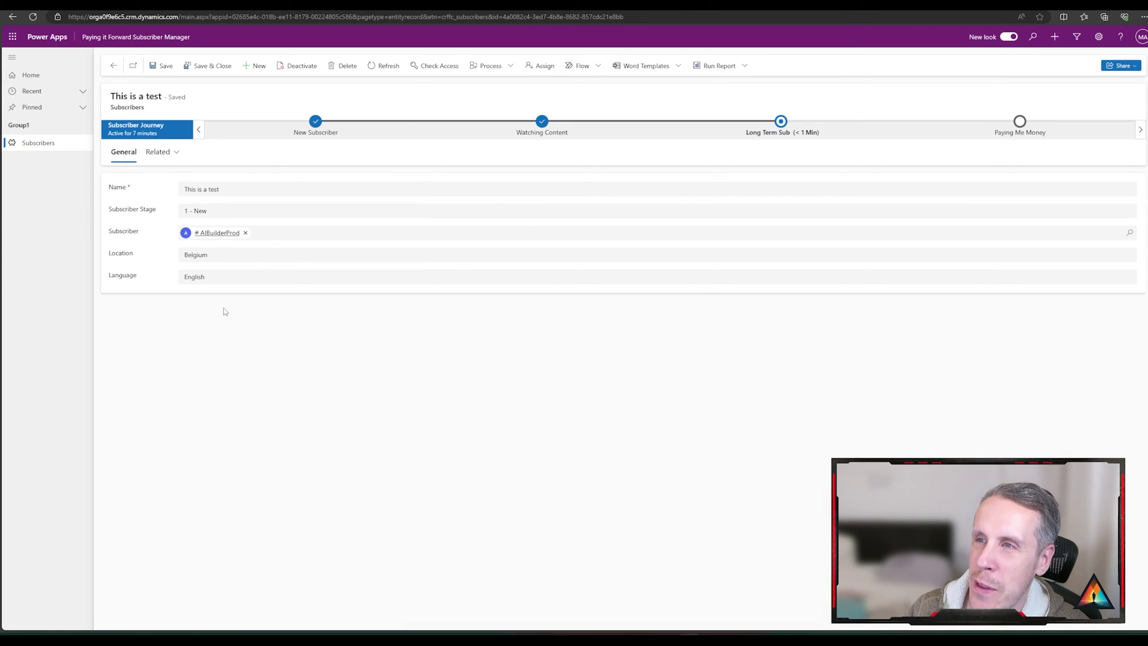
Create a new subscriber record in the Subscriber Manager app and name it Power Automate BPF Test.
{"action": "left_click", "coordinate": [37, 143]}
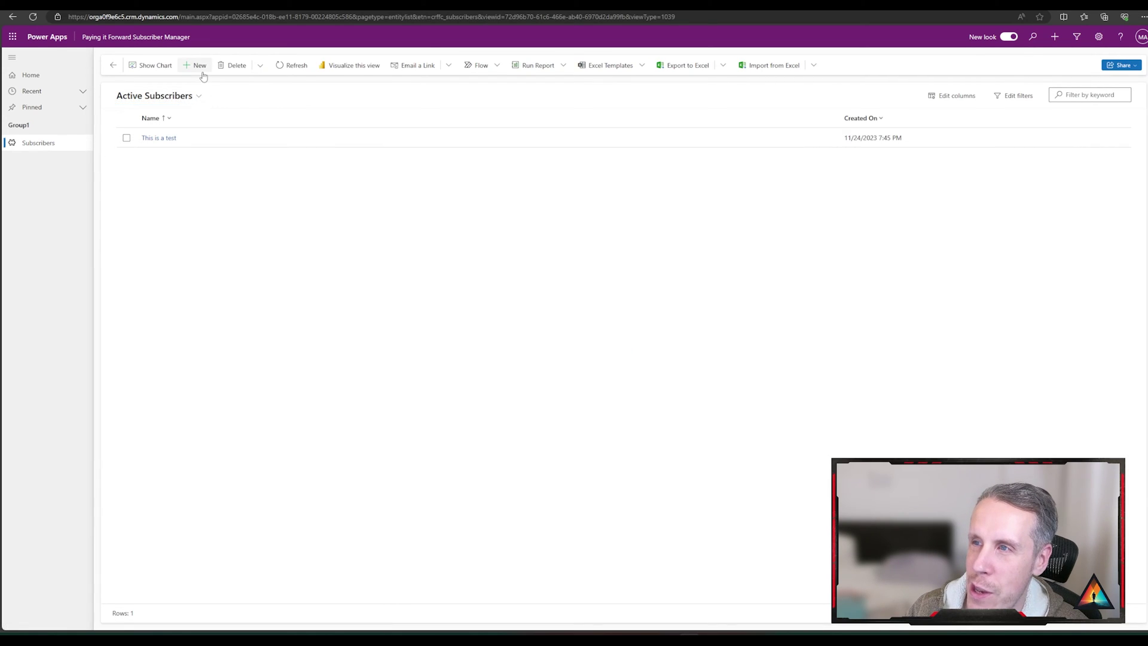
{"action": "left_click", "coordinate": [201, 69]}
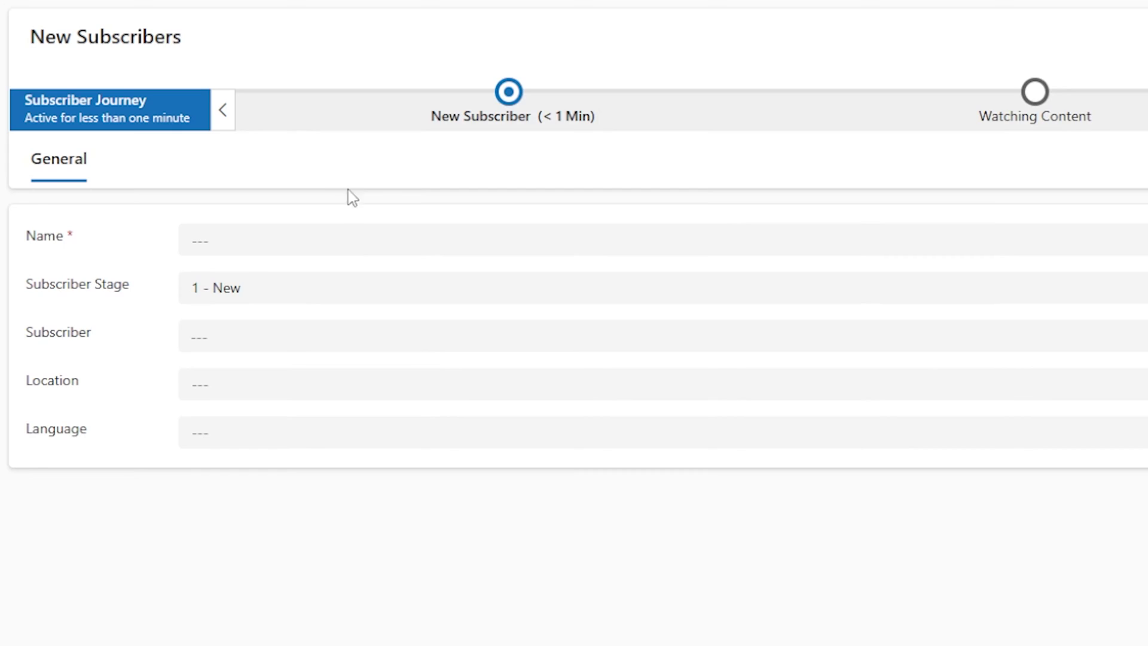
{"action": "left_click", "coordinate": [229, 238]}
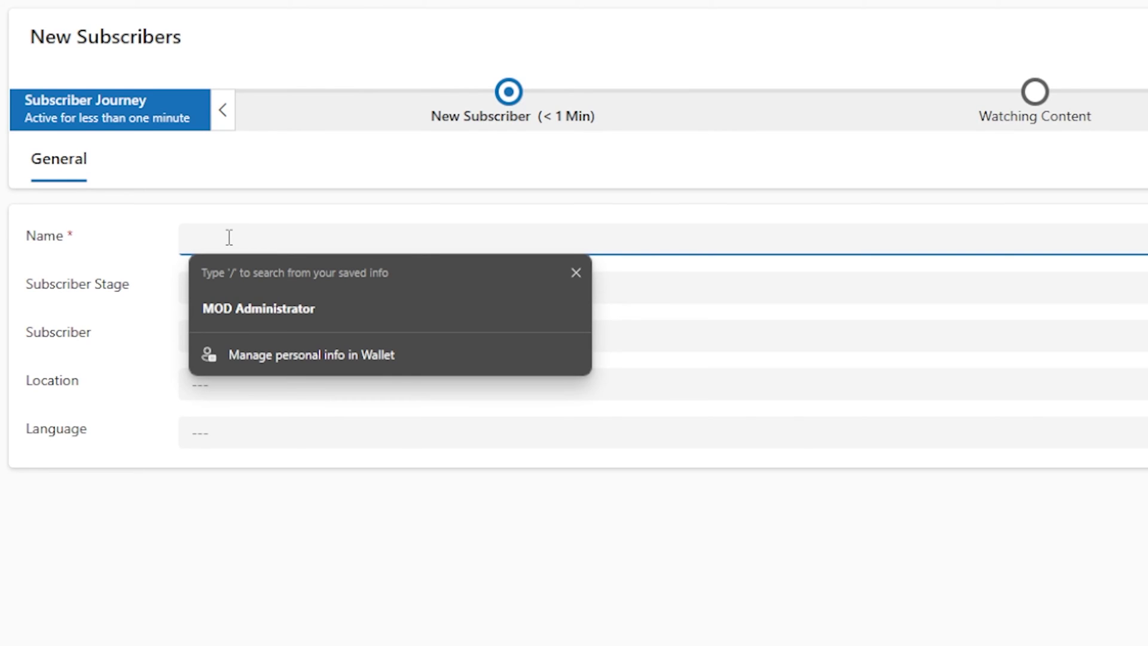
{"action": "type", "text": "Power Automate "}
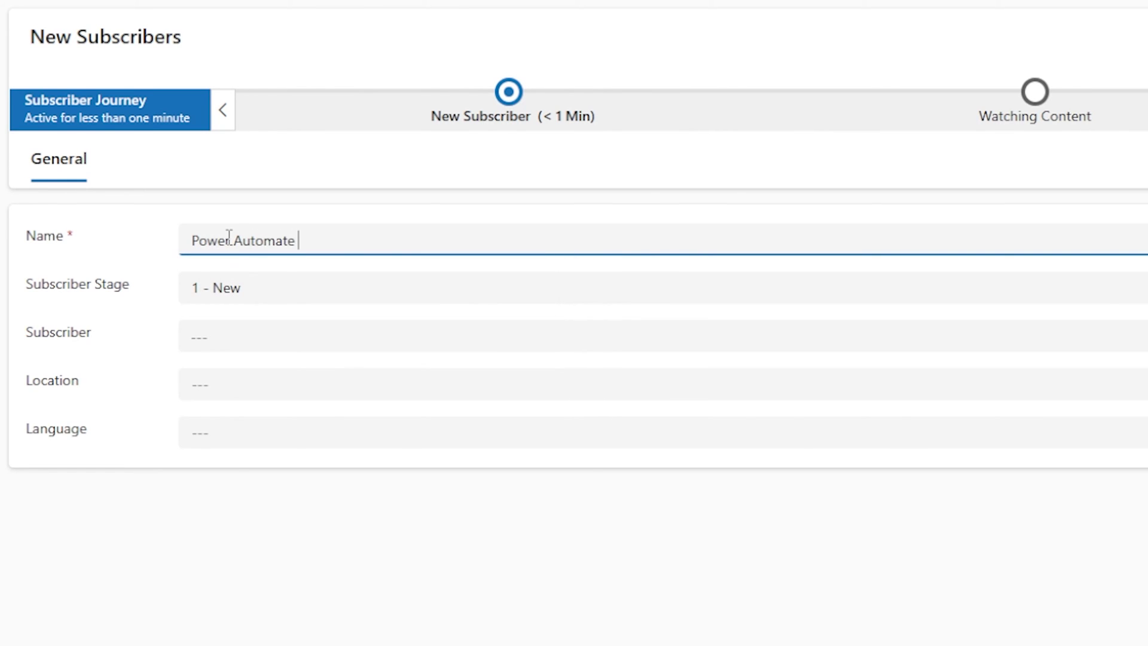
{"action": "type", "text": "BPF Test"}
Look up the administrator user and assign it as the new record's Subscriber.
{"action": "left_click", "coordinate": [246, 347]}
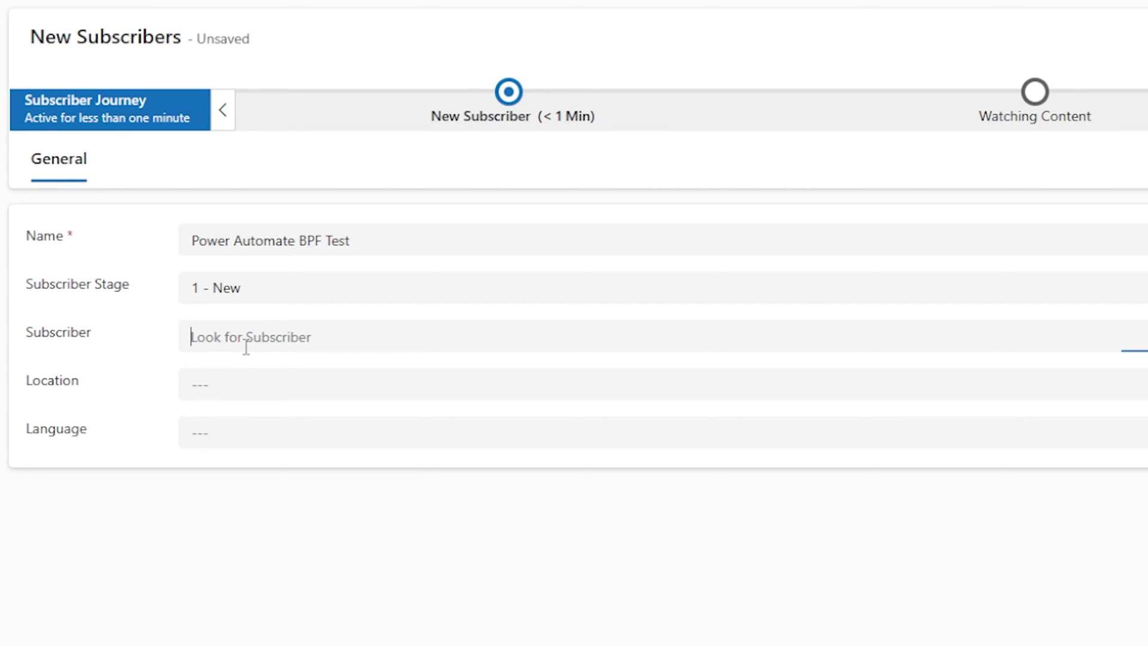
{"action": "type", "text": "M"}
{"action": "key", "text": "BackSpace"}
{"action": "type", "text": "MOD"}
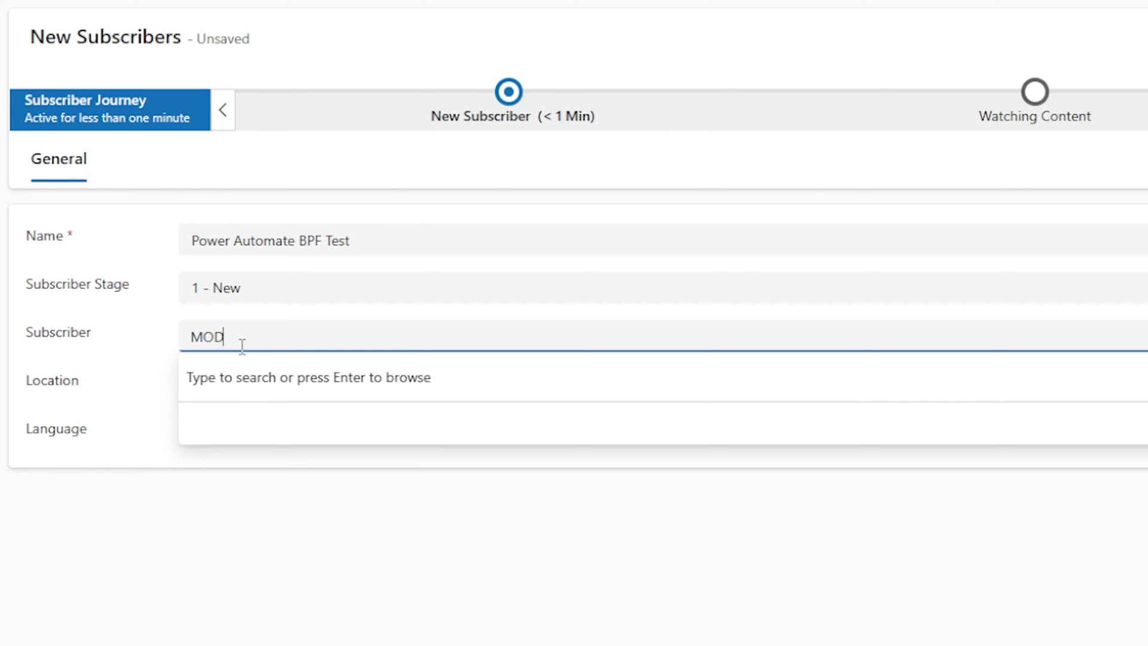
{"action": "left_click", "coordinate": [286, 413]}
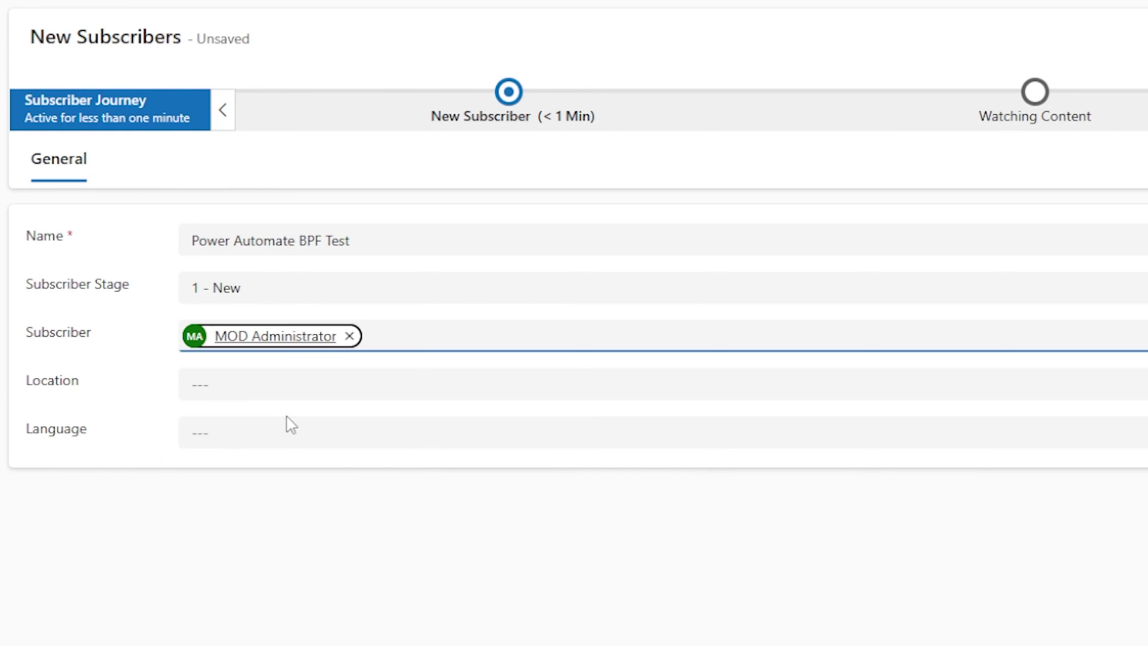
Set the record's Location to United Kingdom and Language to Arabic, and save the record.
{"action": "left_click", "coordinate": [297, 383]}
{"action": "left_click", "coordinate": [268, 521]}
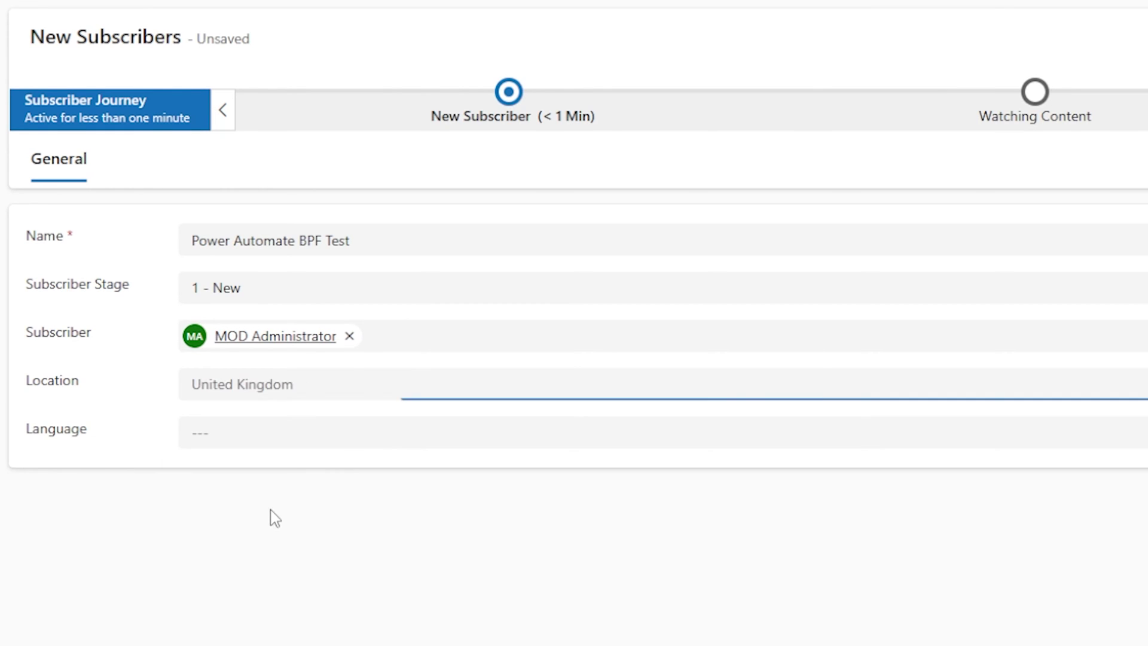
{"action": "left_click", "coordinate": [283, 438]}
{"action": "left_click", "coordinate": [277, 572]}
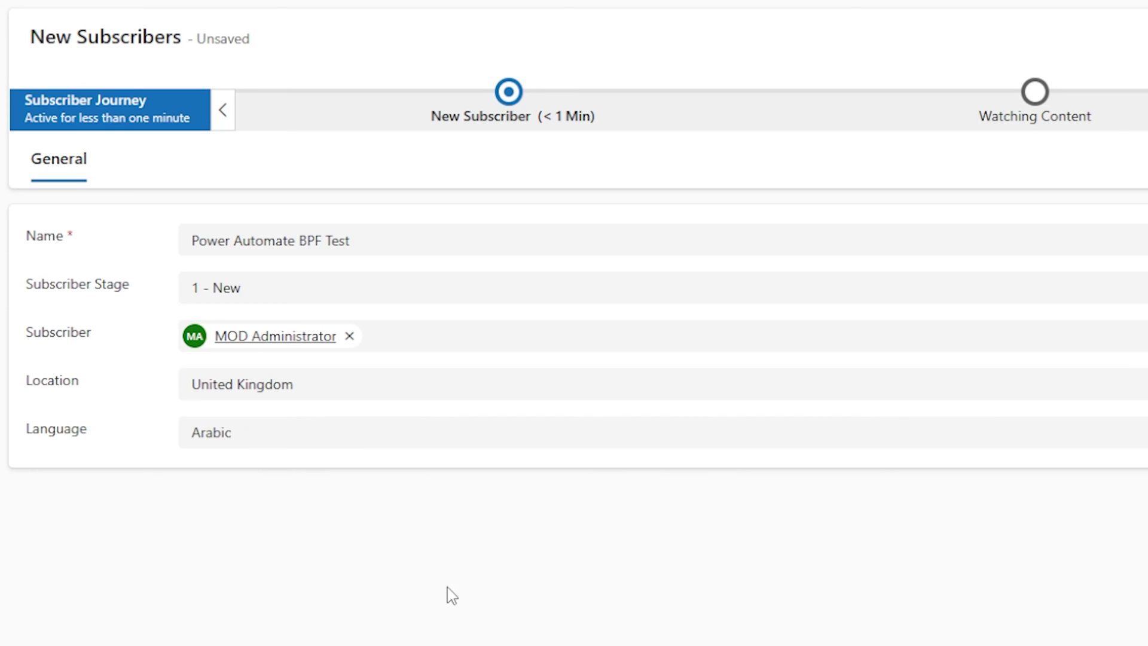
{"action": "left_click", "coordinate": [148, 4]}
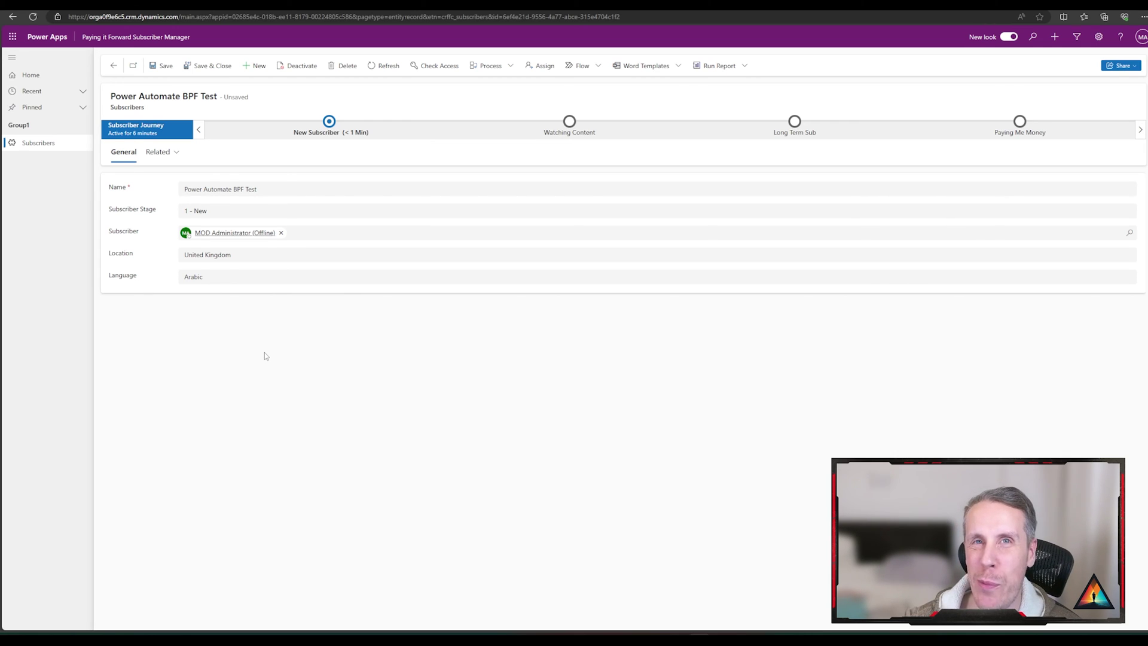
Set Subscriber for 3 months to Yes in the New Subscriber stage and advance the record to the next stage.
{"action": "left_click", "coordinate": [326, 134]}
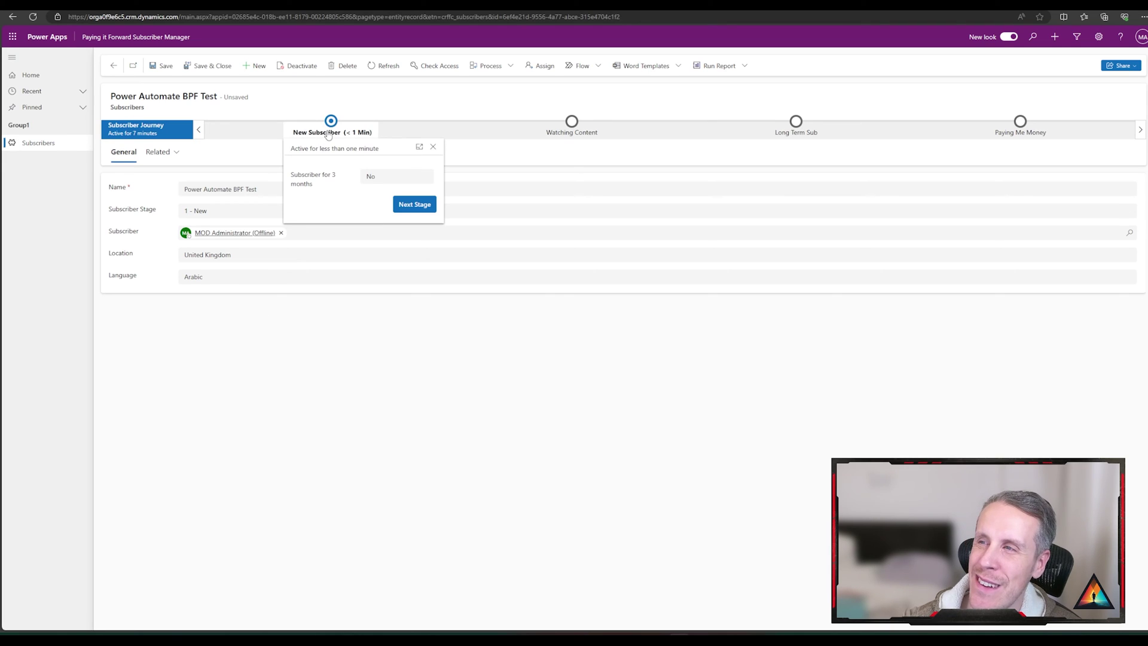
{"action": "left_click", "coordinate": [385, 175]}
{"action": "left_click", "coordinate": [383, 210]}
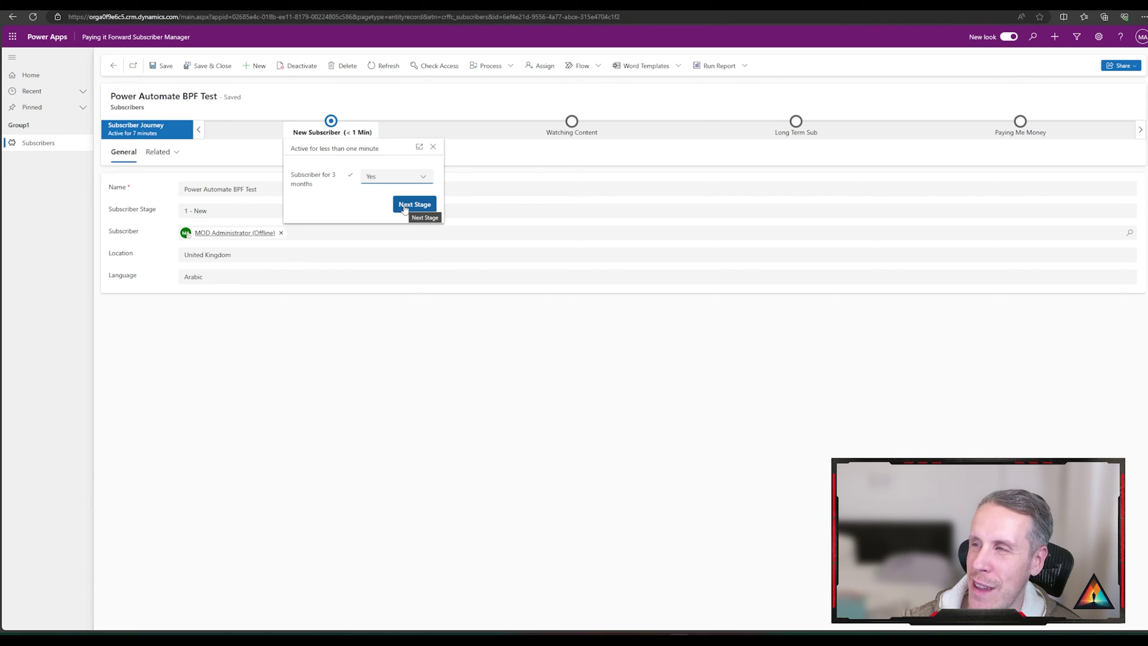
{"action": "left_click", "coordinate": [405, 206]}
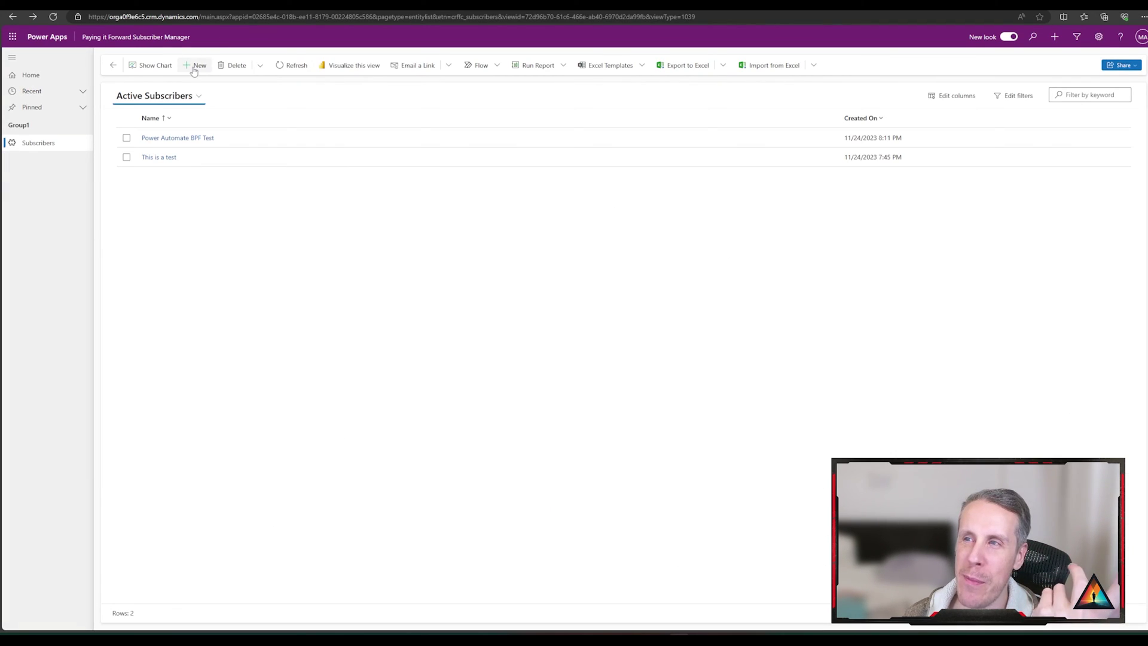
{"action": "left_click", "coordinate": [193, 67]}
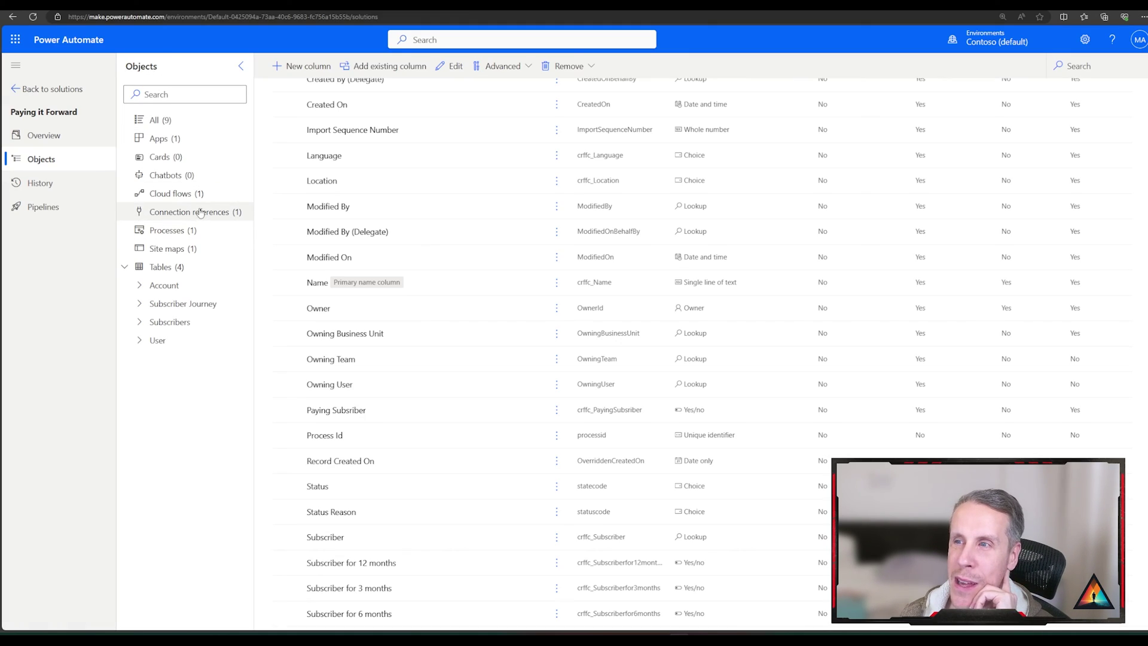
View the Paying it Forward solution's processes in Power Automate and the advanced options of the Subscriber Journey process.
{"action": "left_click", "coordinate": [205, 234]}
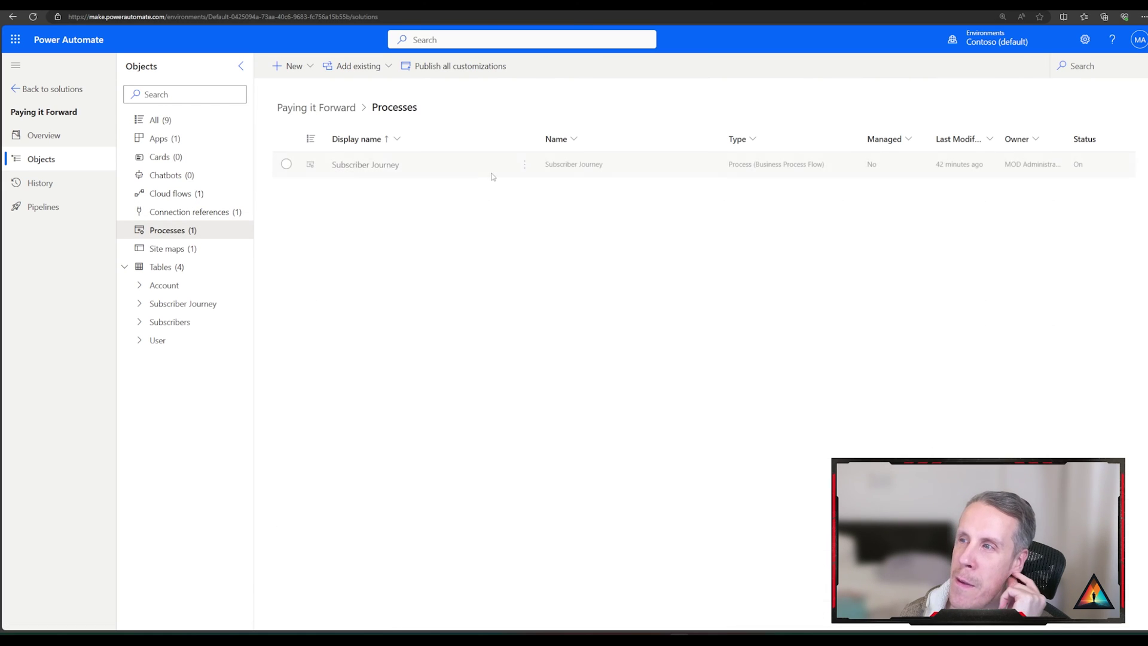
{"action": "left_click", "coordinate": [524, 164]}
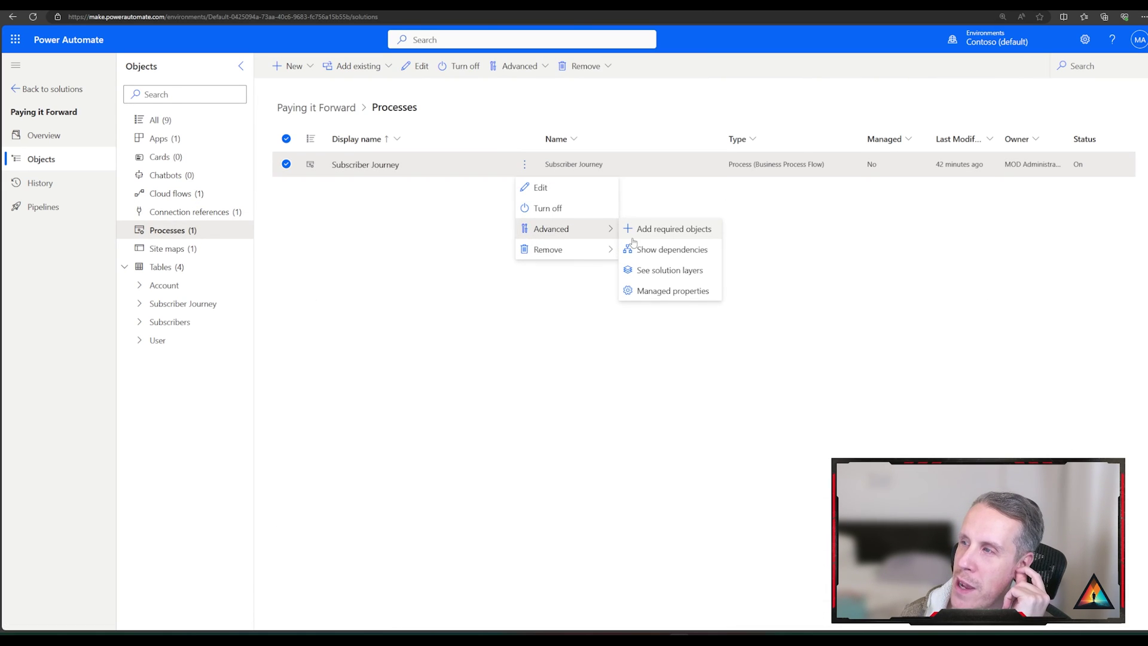
{"action": "left_click", "coordinate": [407, 344]}
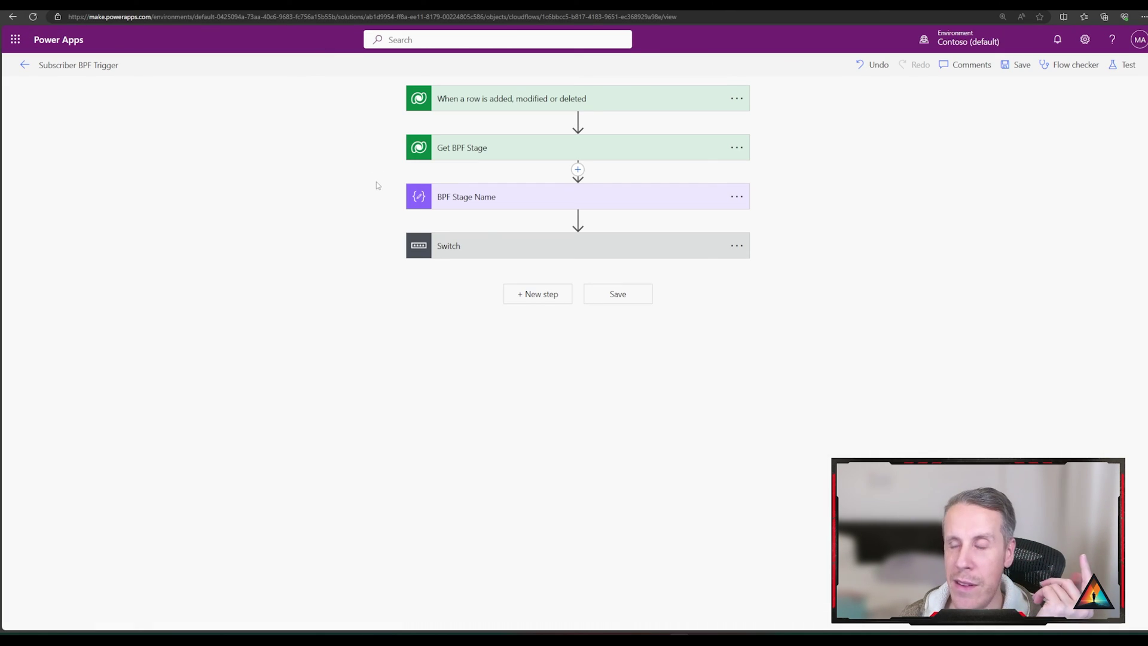
Review the Subscriber BPF Trigger flow's trigger, Get BPF Stage filter, BPF Stage Name input, Switch and first case.
{"action": "left_click", "coordinate": [489, 101]}
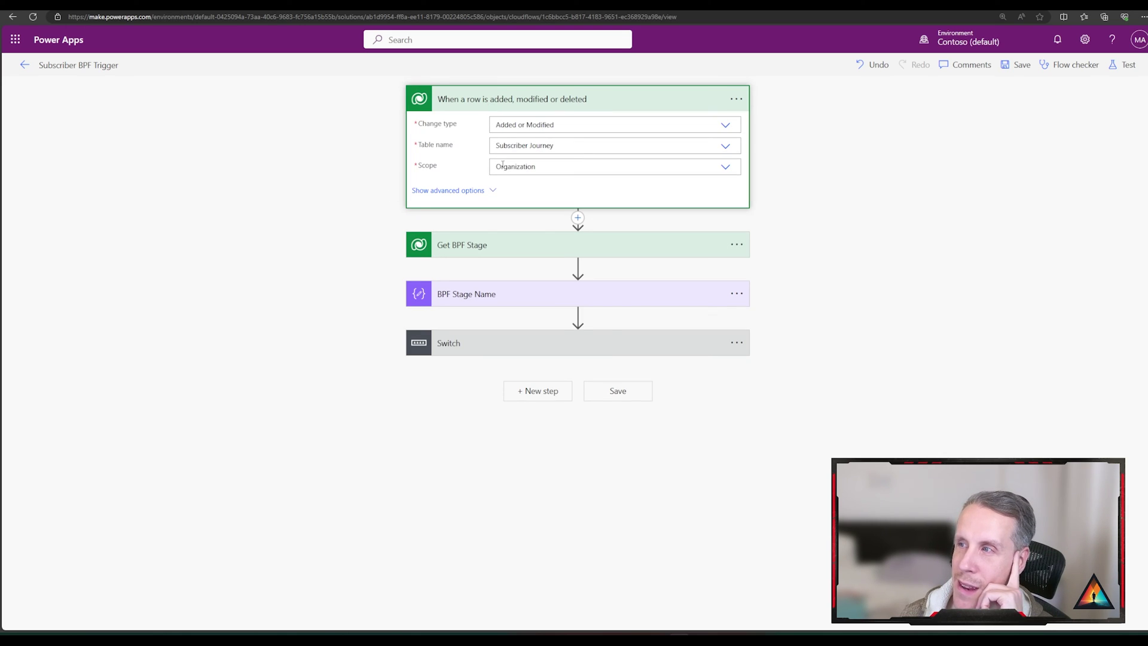
{"action": "left_click", "coordinate": [479, 190]}
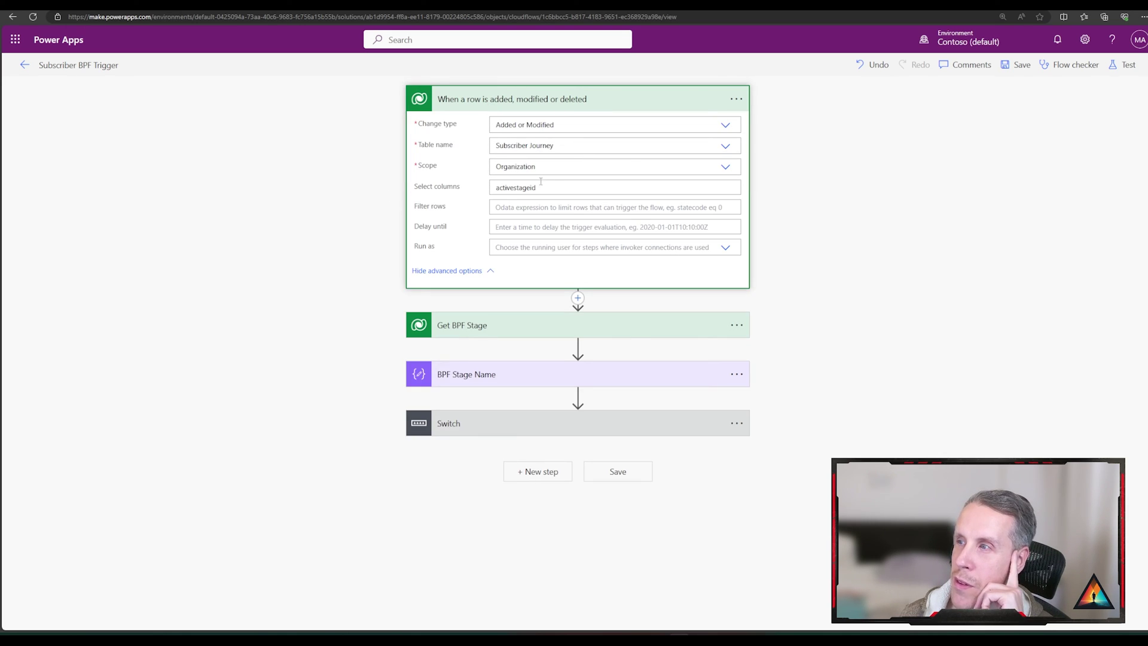
{"action": "left_click", "coordinate": [502, 330]}
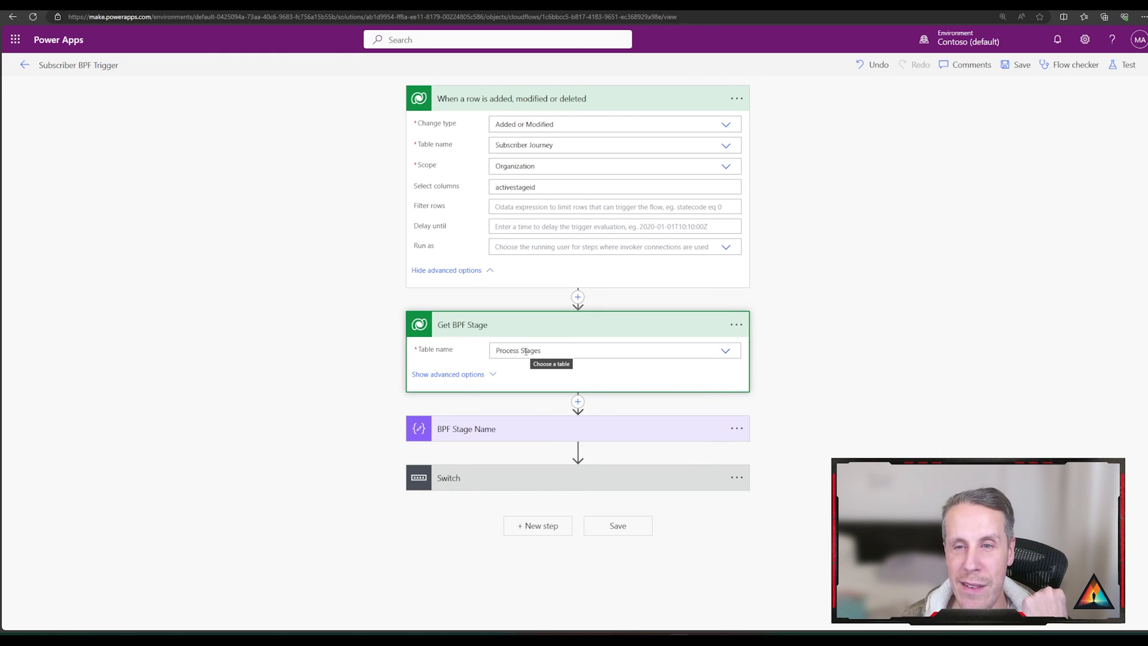
{"action": "left_click", "coordinate": [453, 375]}
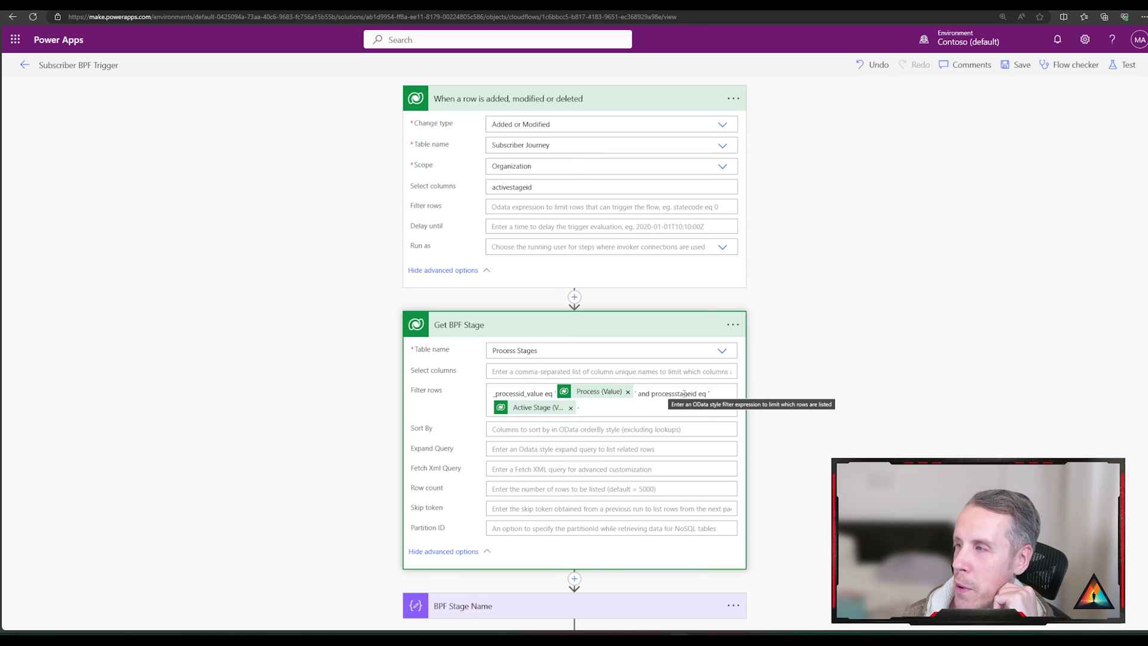
{"action": "scroll", "coordinate": [540, 396], "scroll_direction": "down", "scroll_amount": 2}
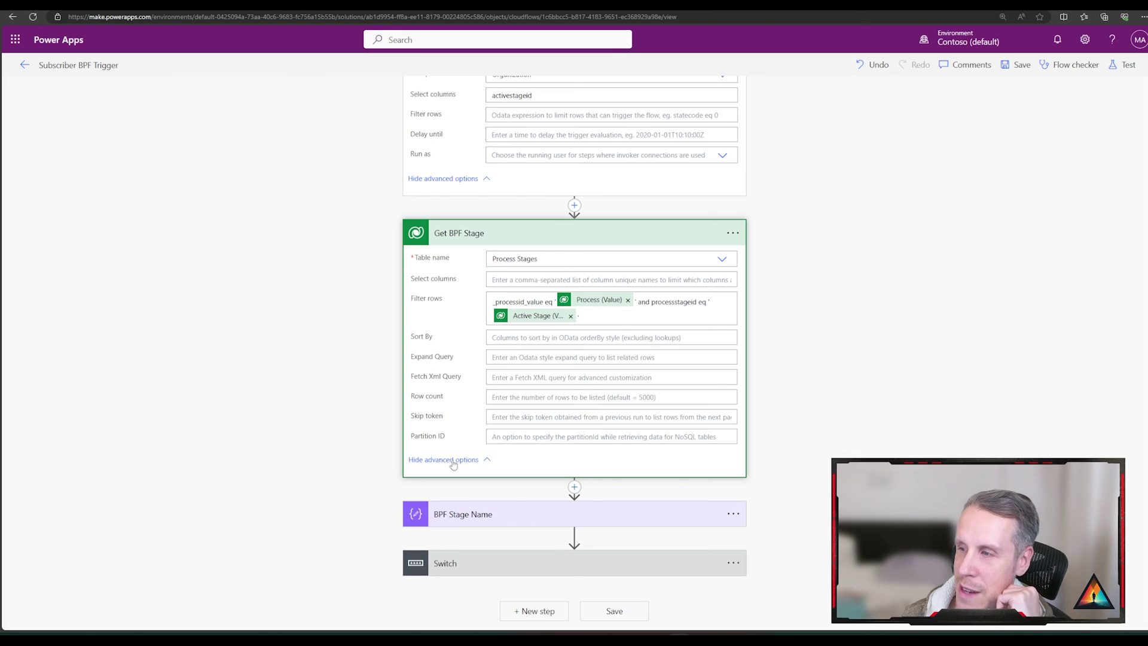
{"action": "left_click", "coordinate": [501, 515]}
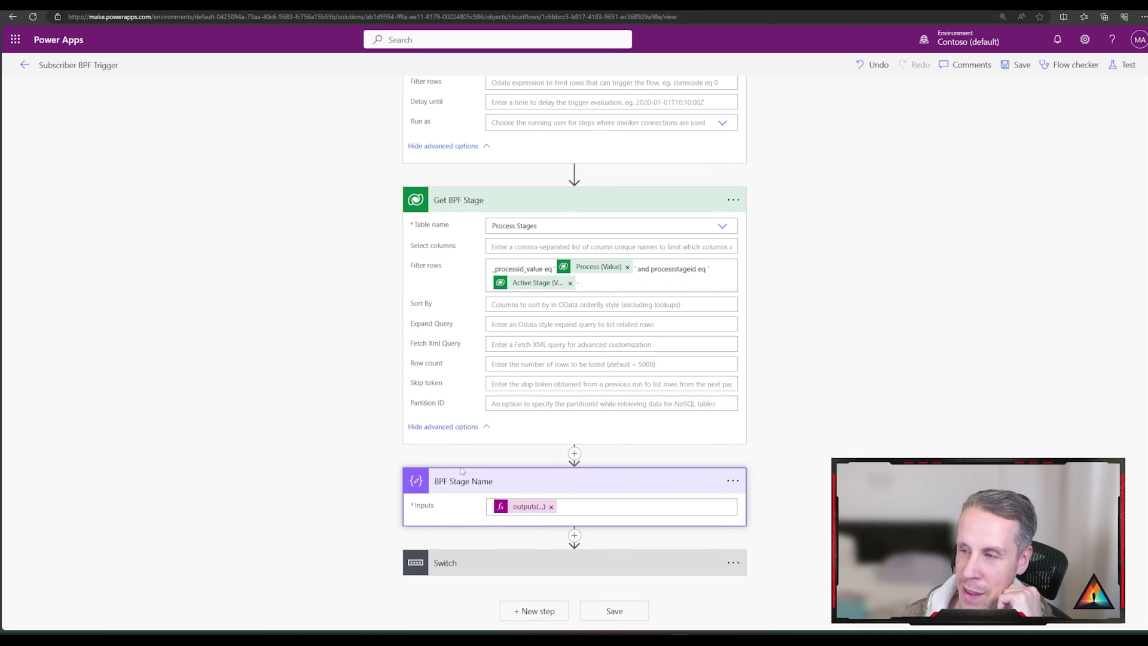
{"action": "left_click", "coordinate": [460, 565]}
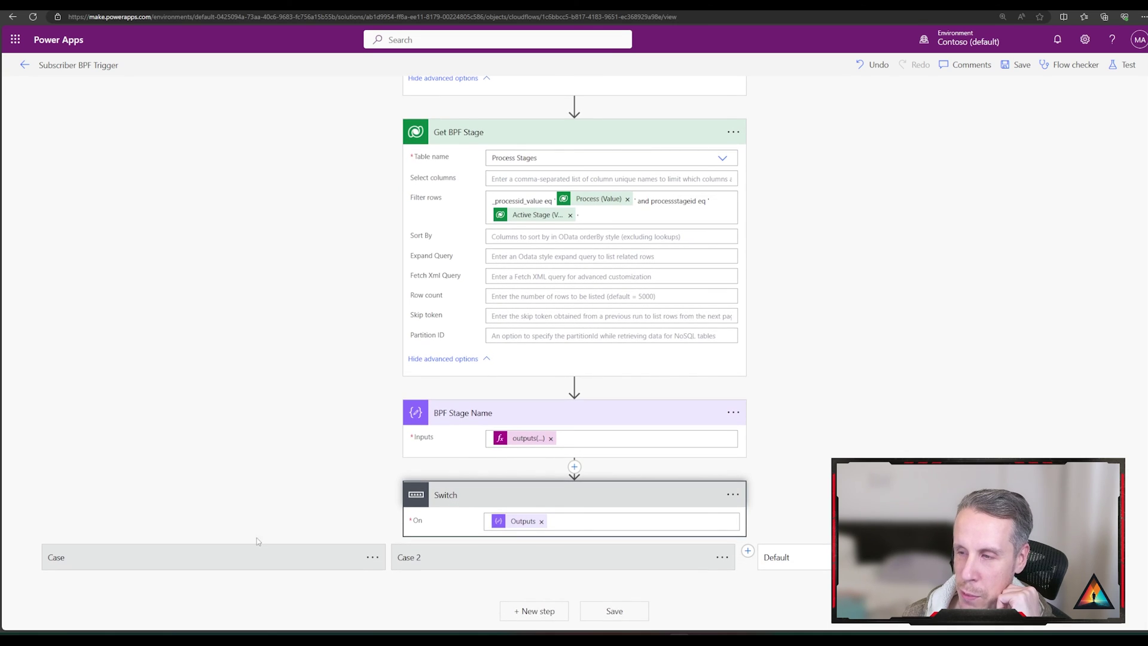
{"action": "left_click", "coordinate": [259, 551]}
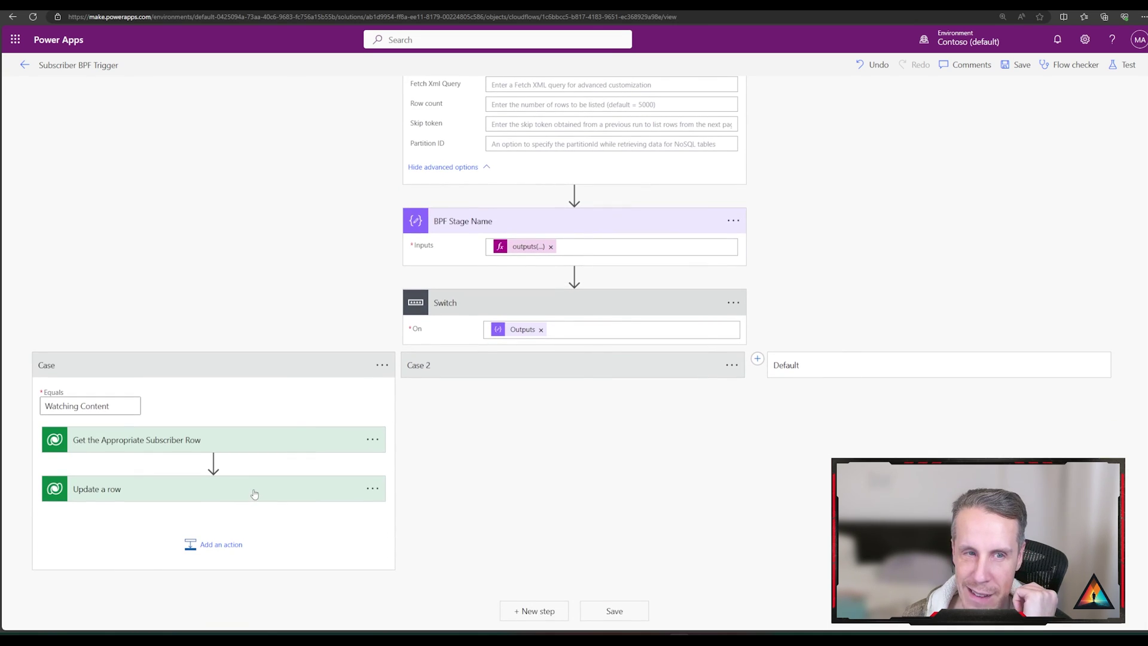